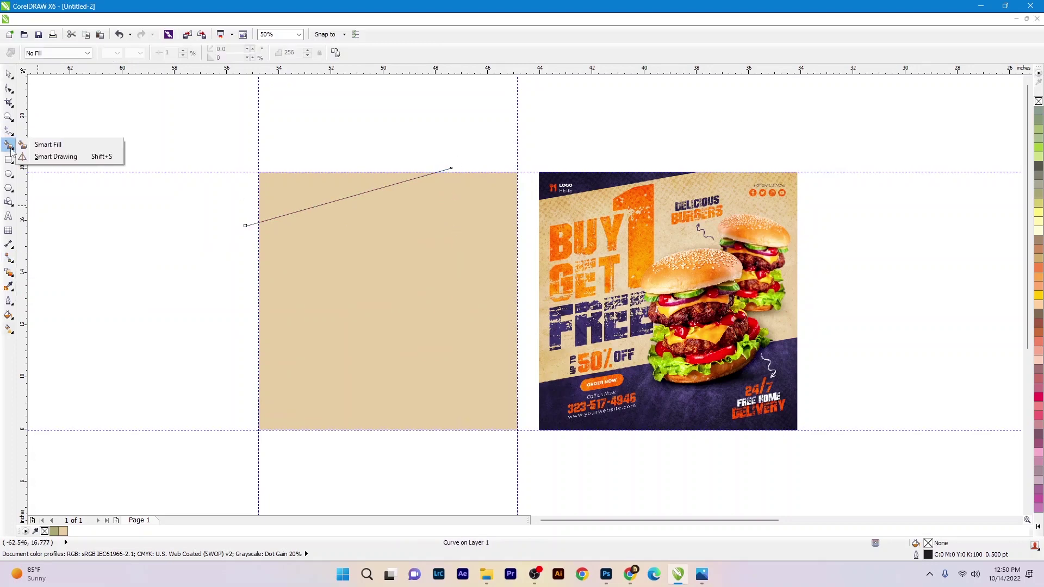
- Smart Fill the region above the diagonal line in the panel's top-left corner
left_click(47, 144)
scroll(343, 203, "up", 1)
left_click(292, 169)
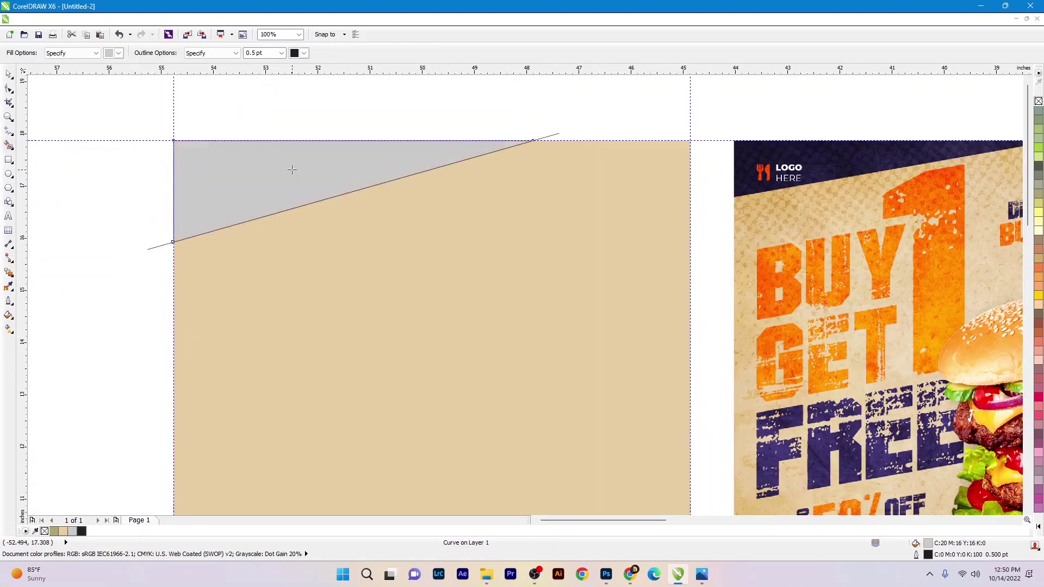
scroll(299, 219, "down", 1)
key("space")
scroll(286, 190, "up", 1)
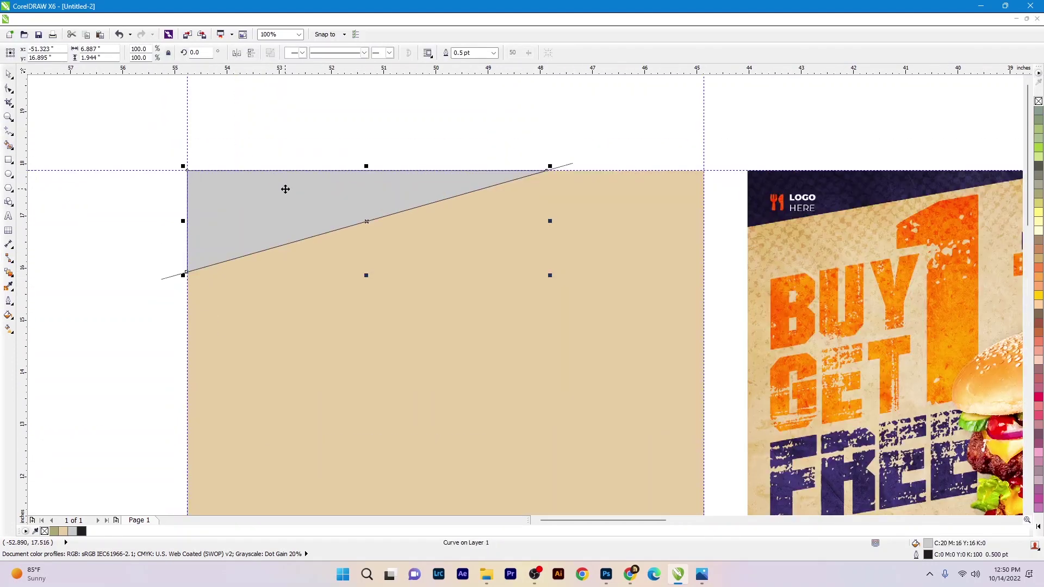
- Give the top band an RGB Uniform Fill of dark purple hex 3C3268
key("shift+F11")
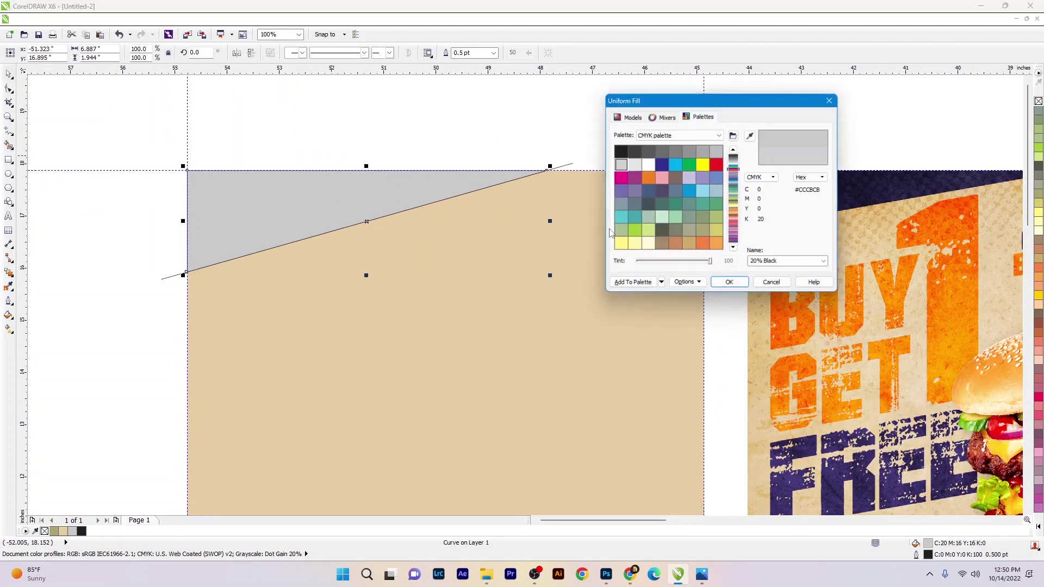
left_click(626, 117)
left_click(690, 135)
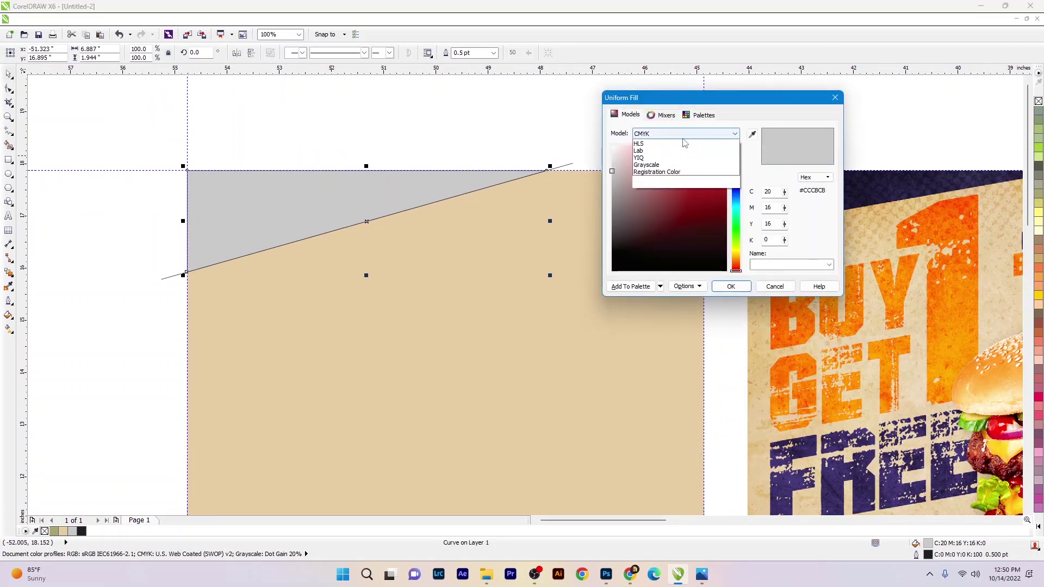
left_click(647, 164)
left_click(809, 191)
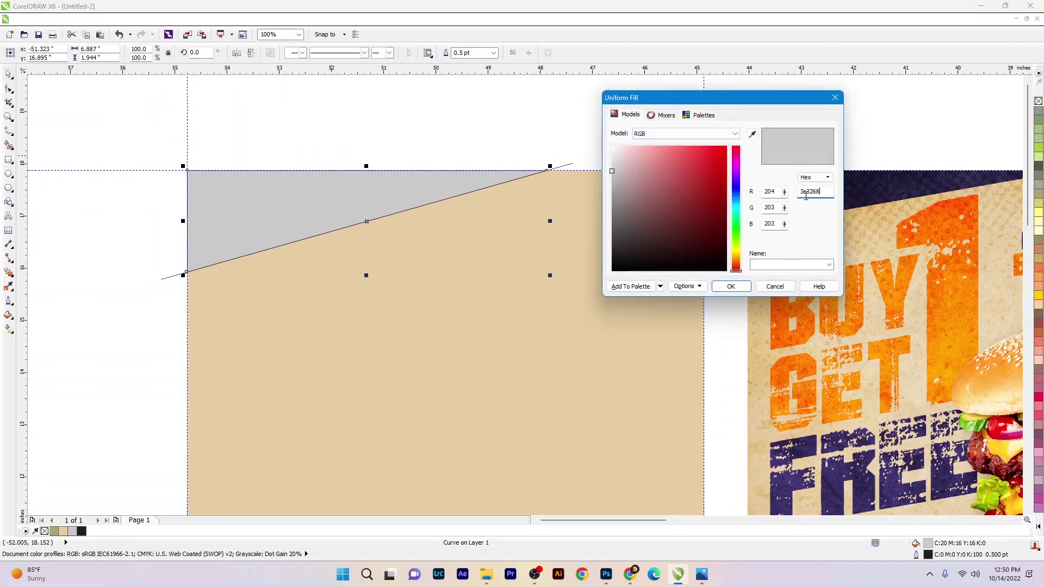
left_click(730, 286)
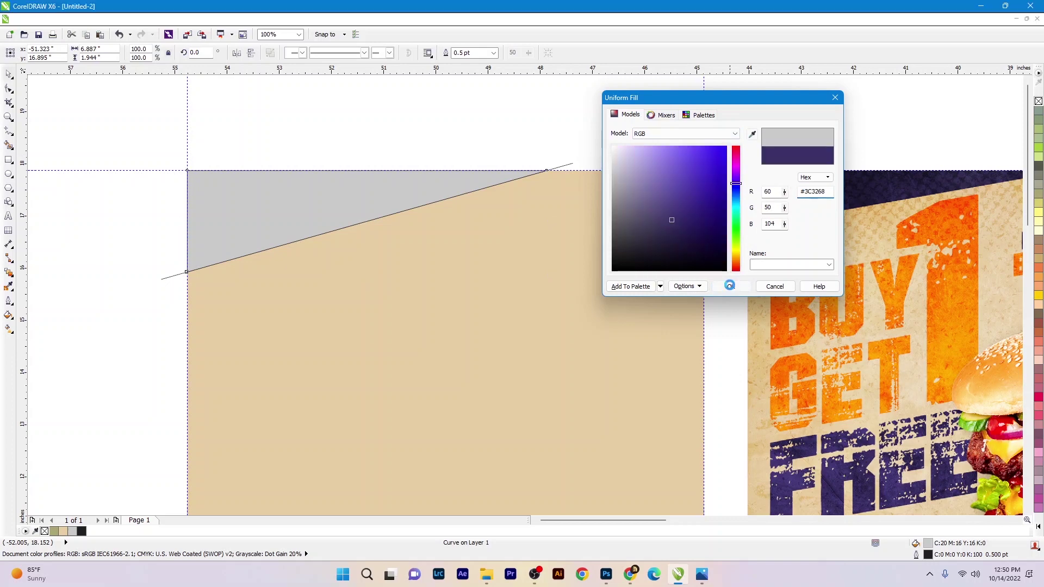
- Deselect the band and zoom to fit the beige panel and reference image
left_click_drag(550, 166, 580, 156)
scroll(499, 186, "down", 1)
left_click(522, 172)
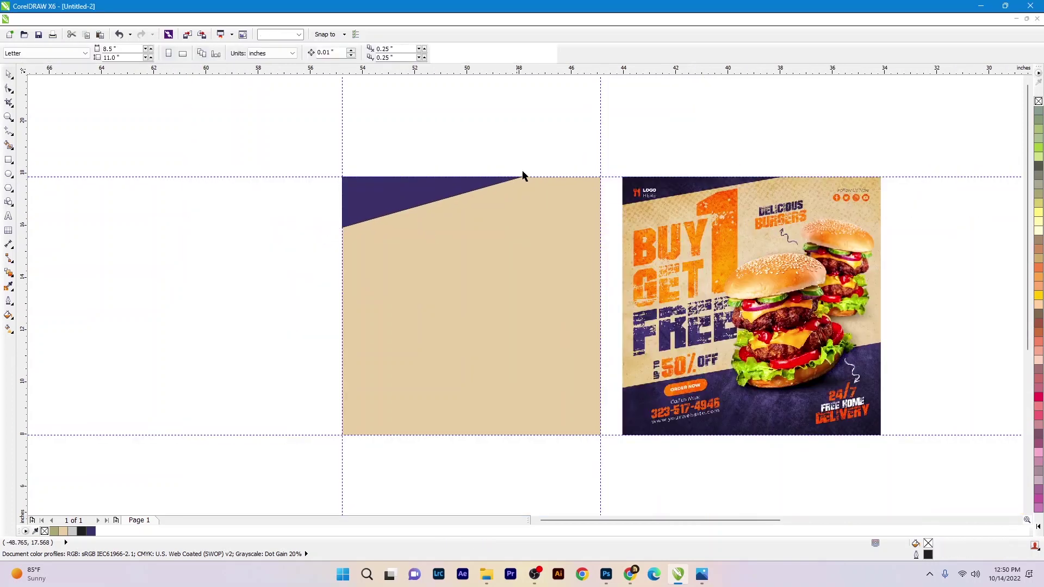
scroll(337, 198, "down", 2)
key("F2")
left_click_drag(289, 158, 634, 378)
left_click(455, 263)
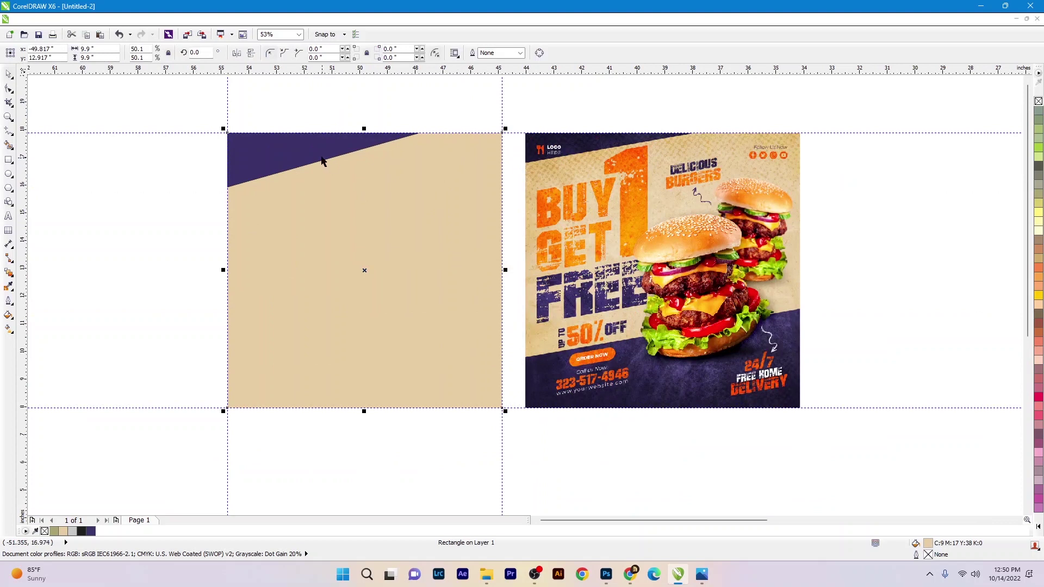
left_click(967, 148)
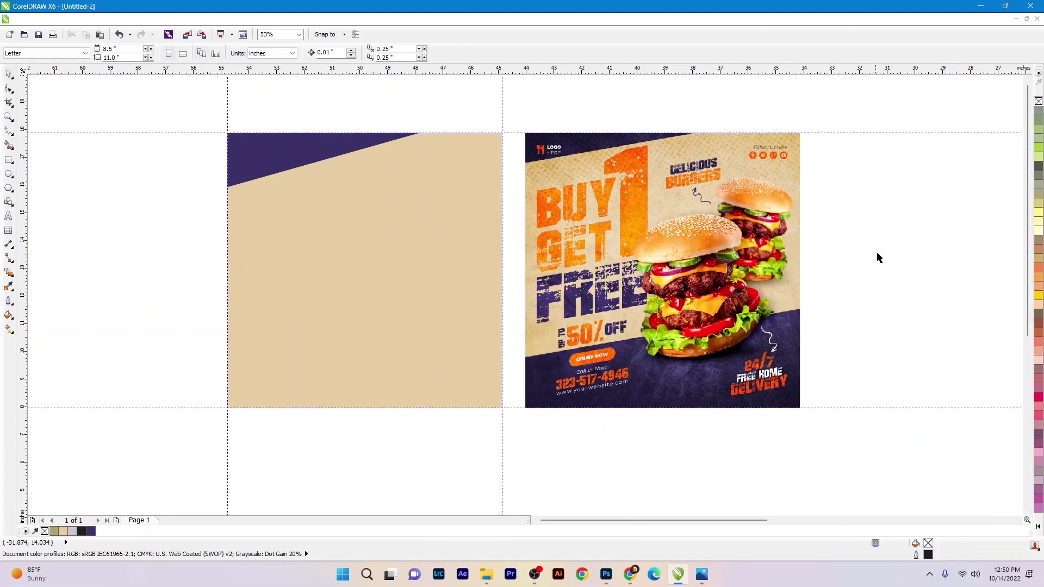
- Draw a freehand diagonal across the lower panel, Smart Fill below it, and delete the line
key("F5")
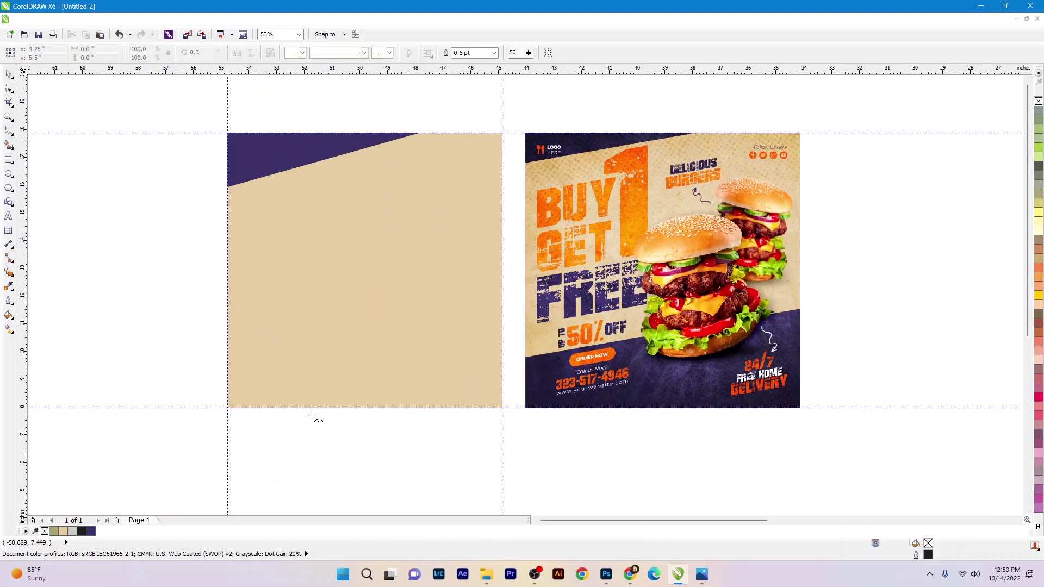
left_click(229, 362)
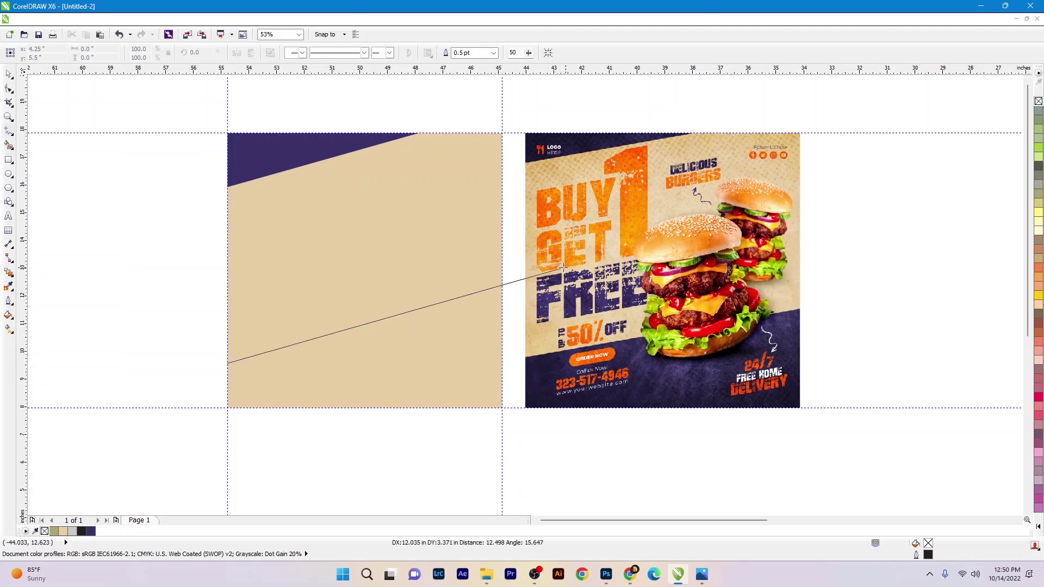
left_click(503, 290)
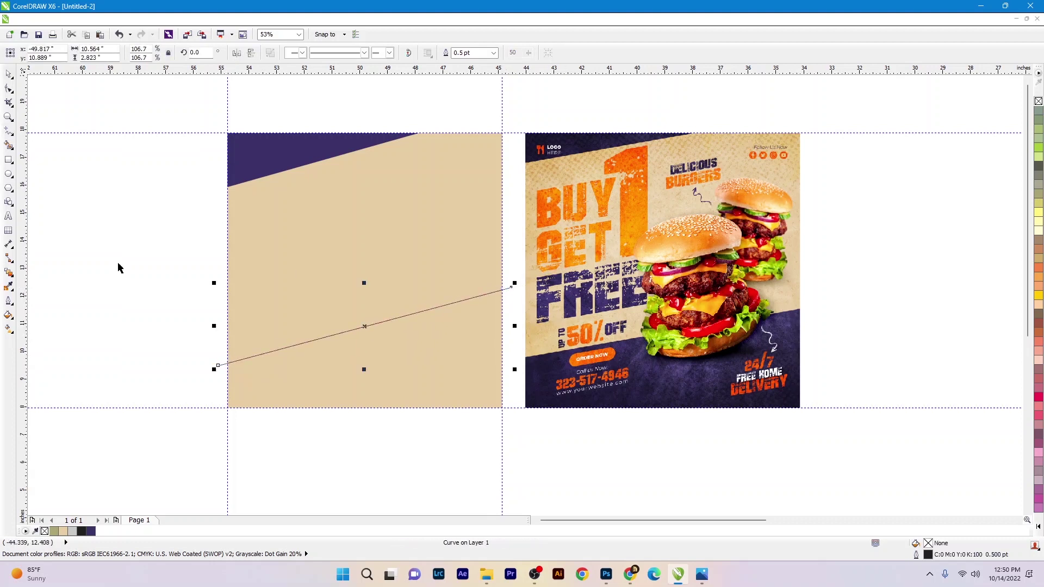
left_click(10, 145)
left_click(366, 400)
key("space")
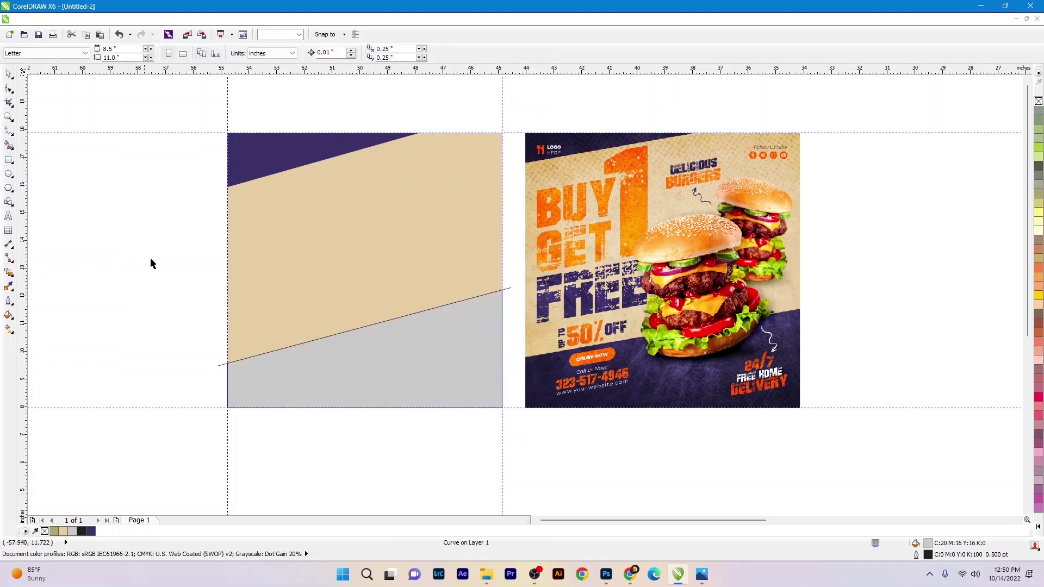
left_click_drag(144, 258, 536, 393)
key("Delete")
- Eyedrop the top band's purple onto the lower bottom-right region
left_click(8, 287)
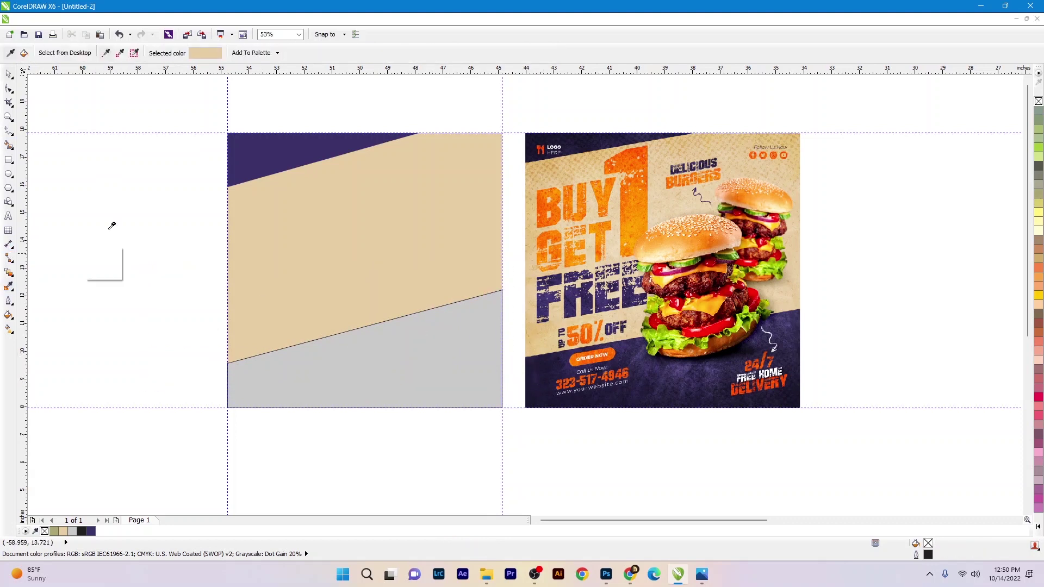
left_click(300, 169)
left_click(363, 359)
key("space")
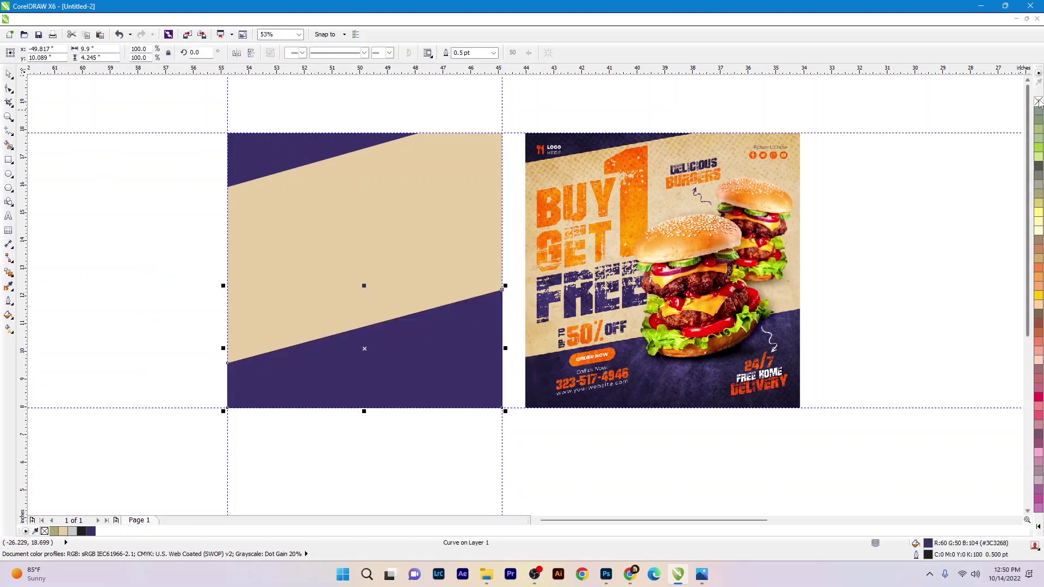
key("Escape")
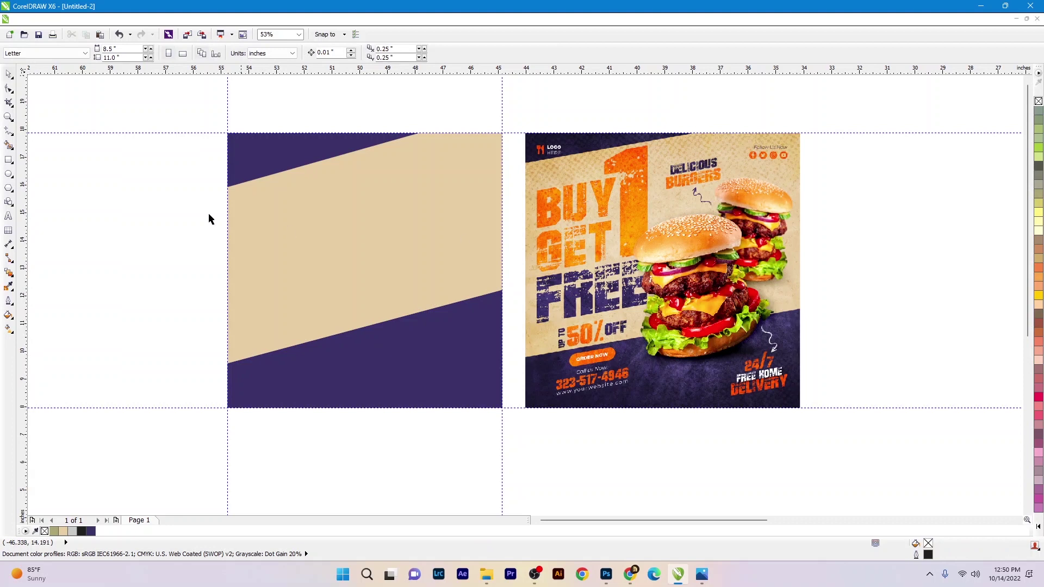
key("F8")
- Add enlarged 'BUY' text in the BAD GRUNGE font
left_click(182, 265)
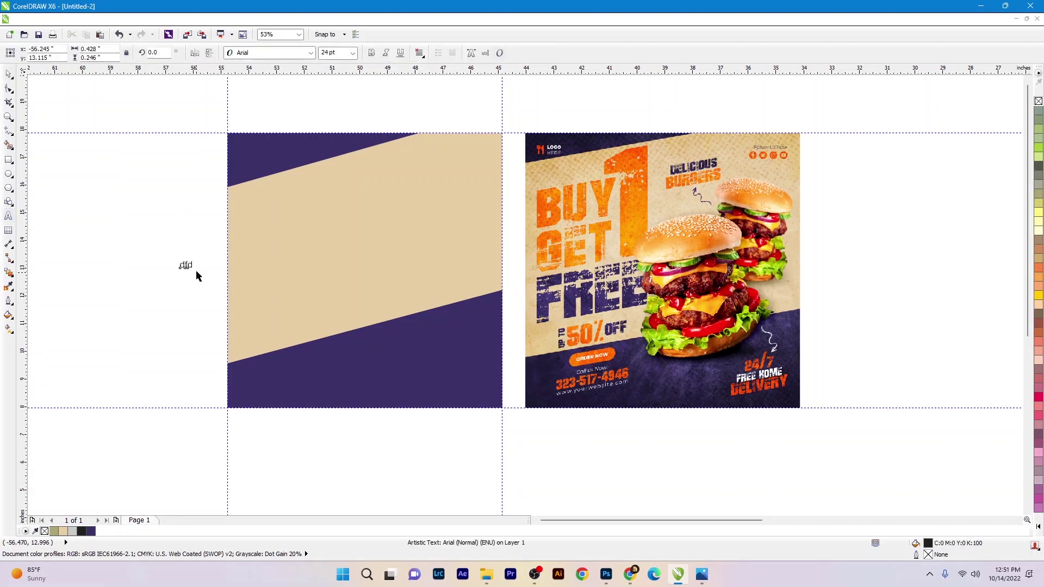
left_click_drag(195, 270, 224, 298)
left_click(273, 54)
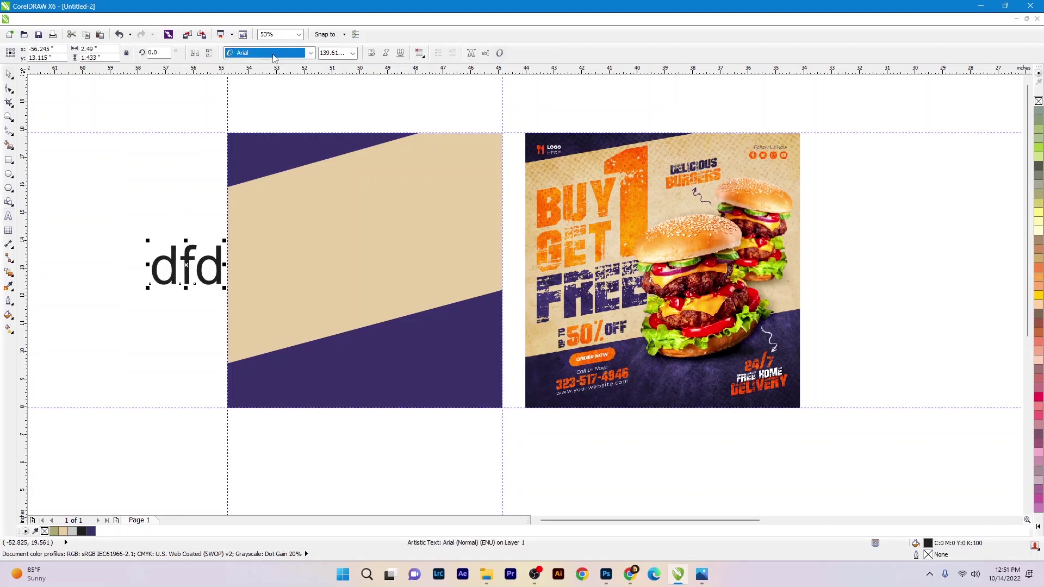
type("Bad")
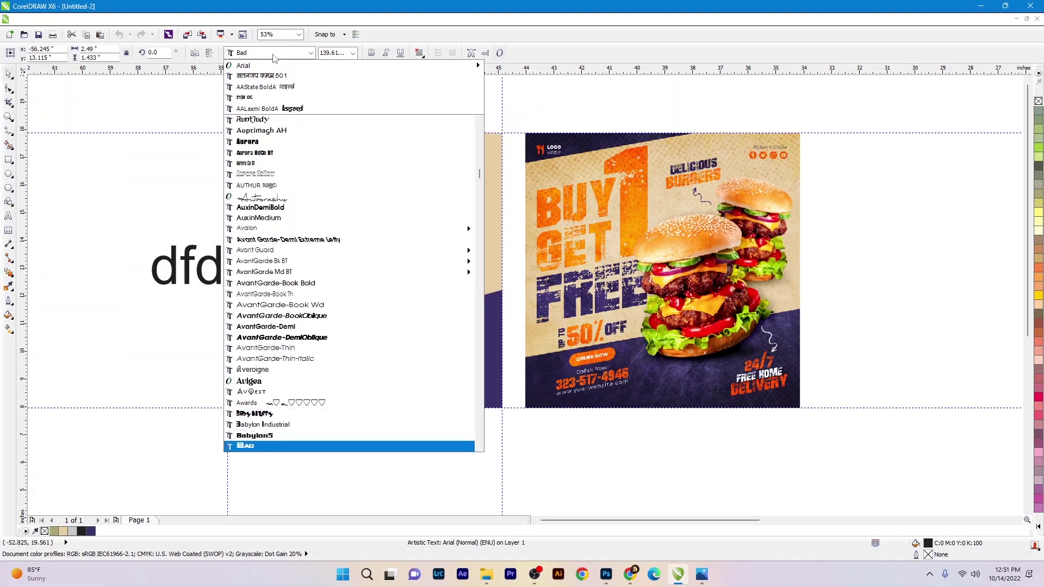
key("Down")
key("Down")
key("Down")
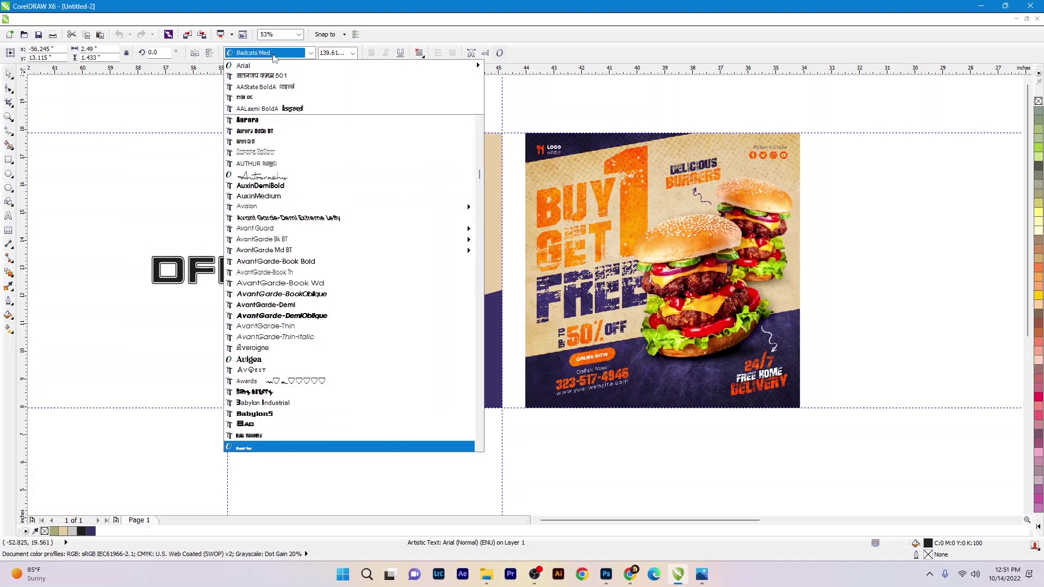
key("Return")
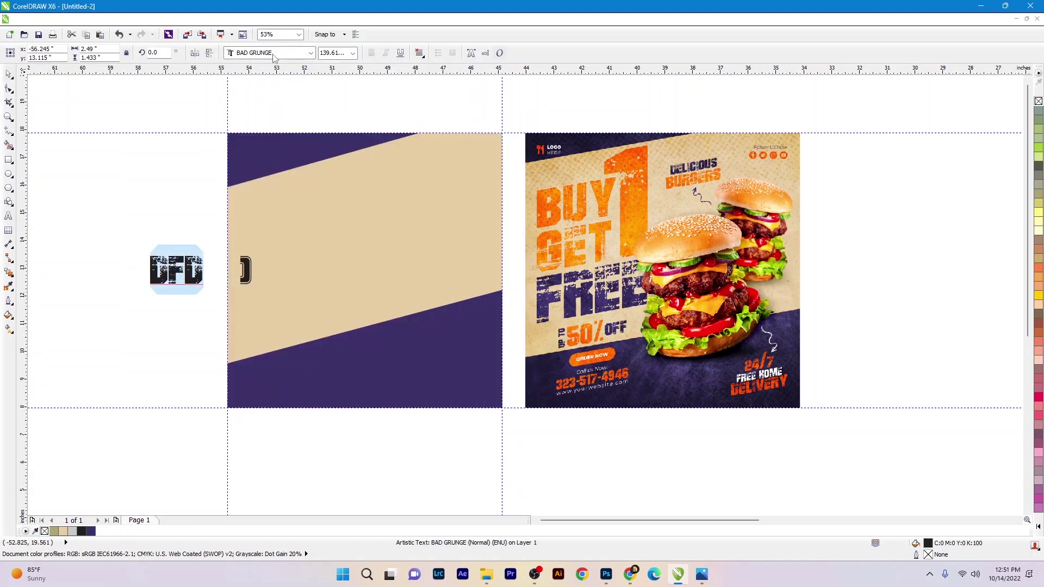
type("BUY")
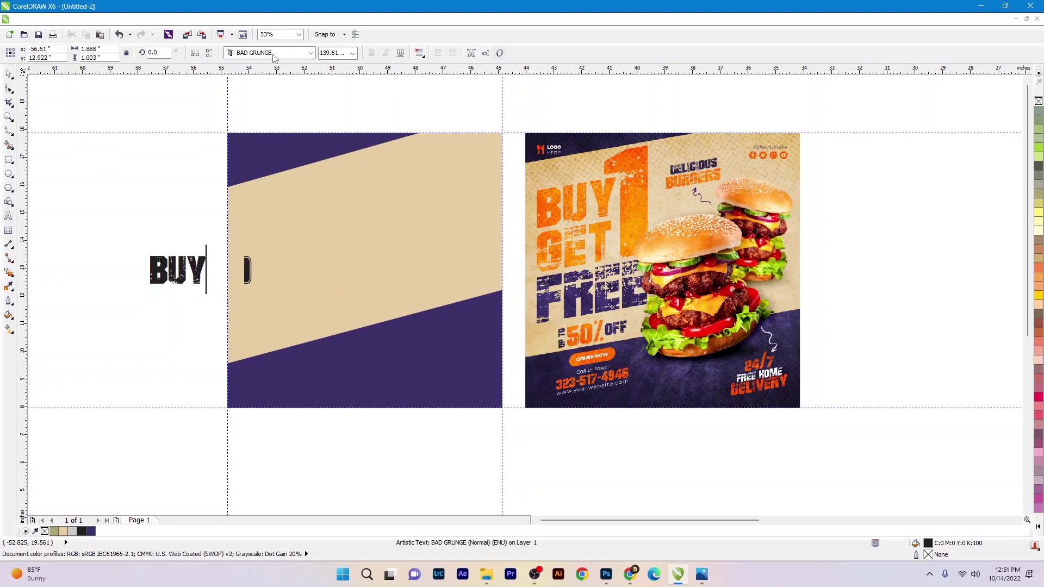
- Move BUY onto the panel's upper left and colour it orange
left_click_drag(202, 270, 313, 232)
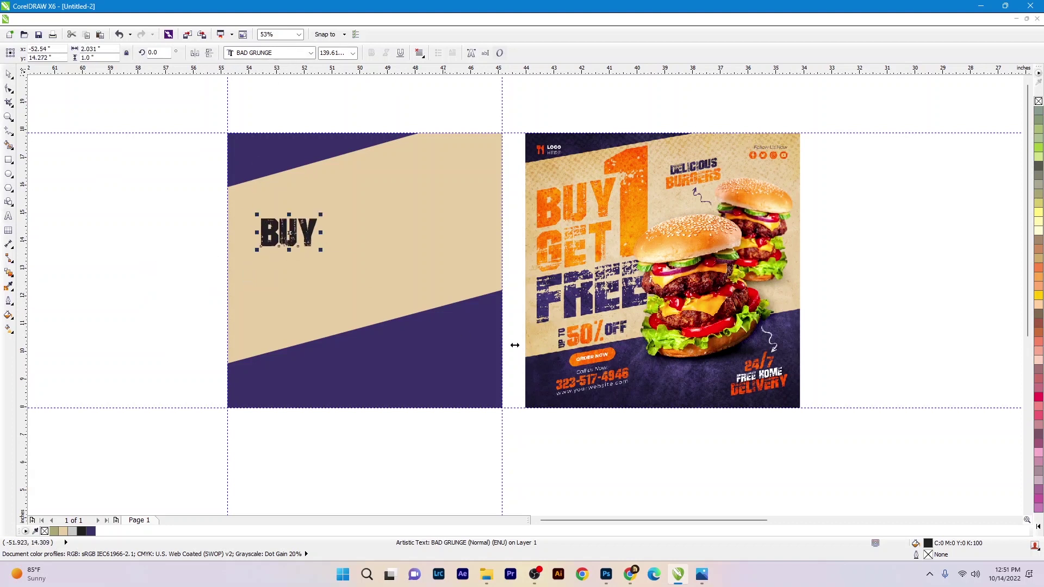
left_click(1037, 526)
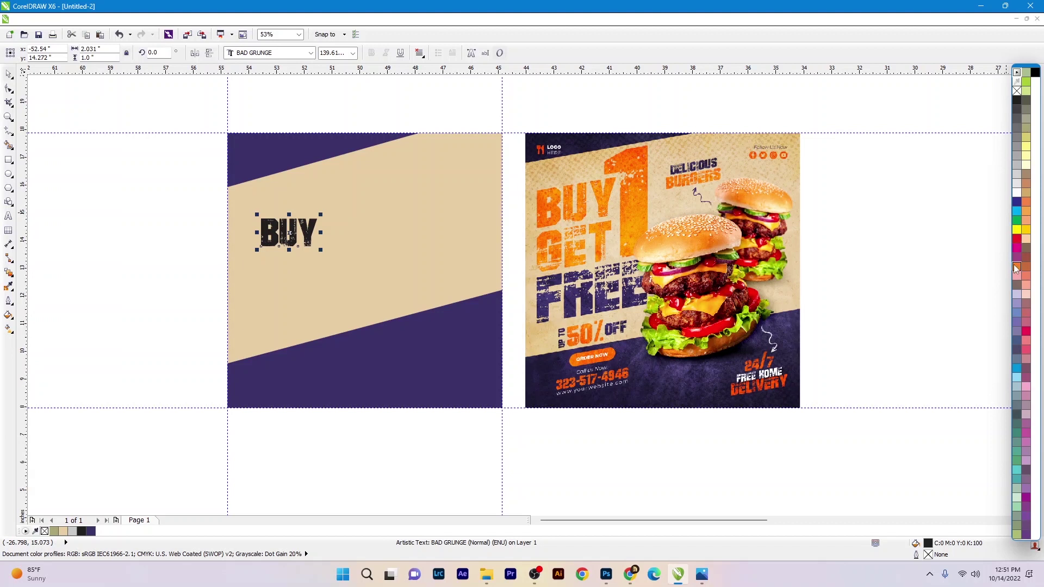
left_click(1016, 267)
left_click_drag(318, 255, 330, 275)
key("ctrl+z")
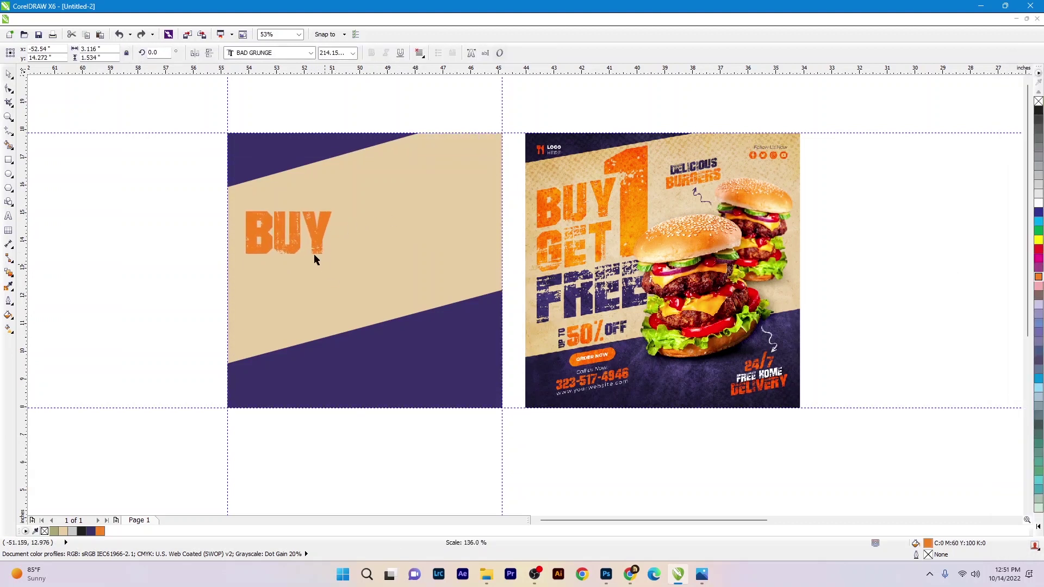
- Copy BUY below itself, change it to 'GET', and tuck it under BUY
left_click_drag(318, 233, 321, 287)
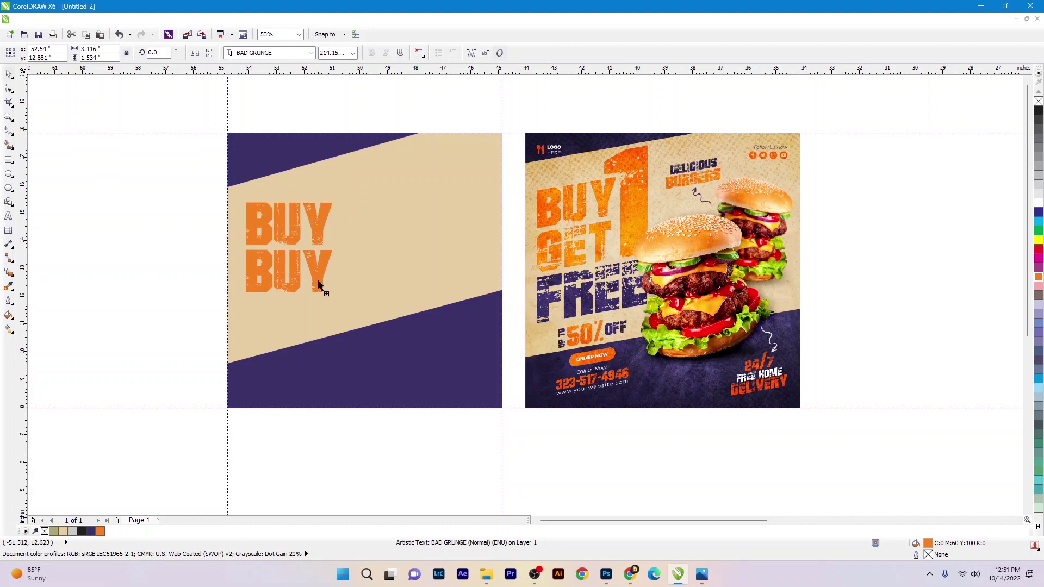
double_click(318, 284)
type("GET")
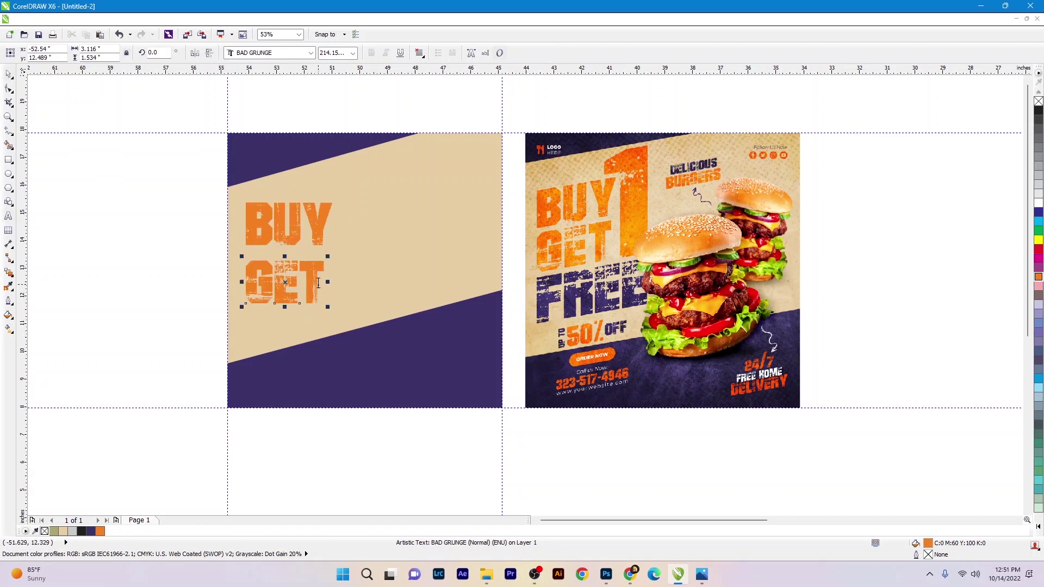
left_click(324, 272)
left_click_drag(322, 267, 354, 267)
- Turn another copy into an orange '1' and arrange it beside BUY and GET
double_click(419, 234)
type("1")
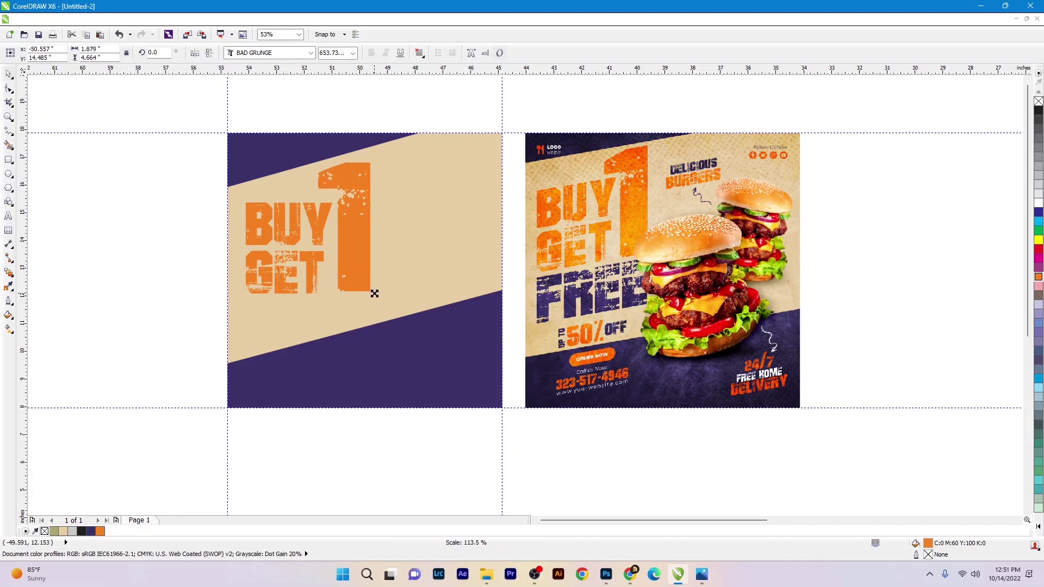
left_click_drag(103, 154, 346, 305)
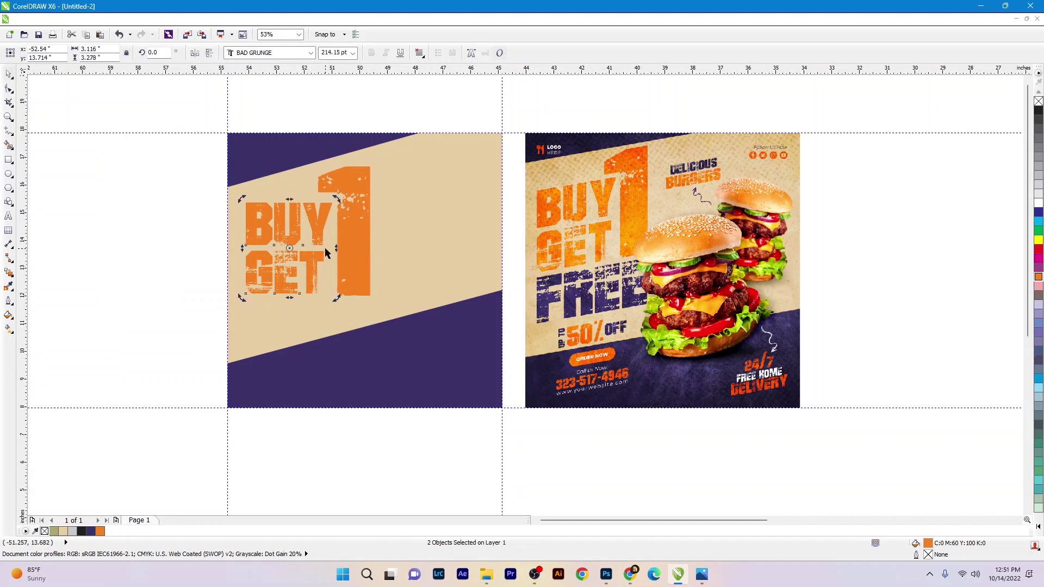
left_click_drag(357, 253, 351, 246)
left_click_drag(158, 144, 414, 326)
left_click(350, 256)
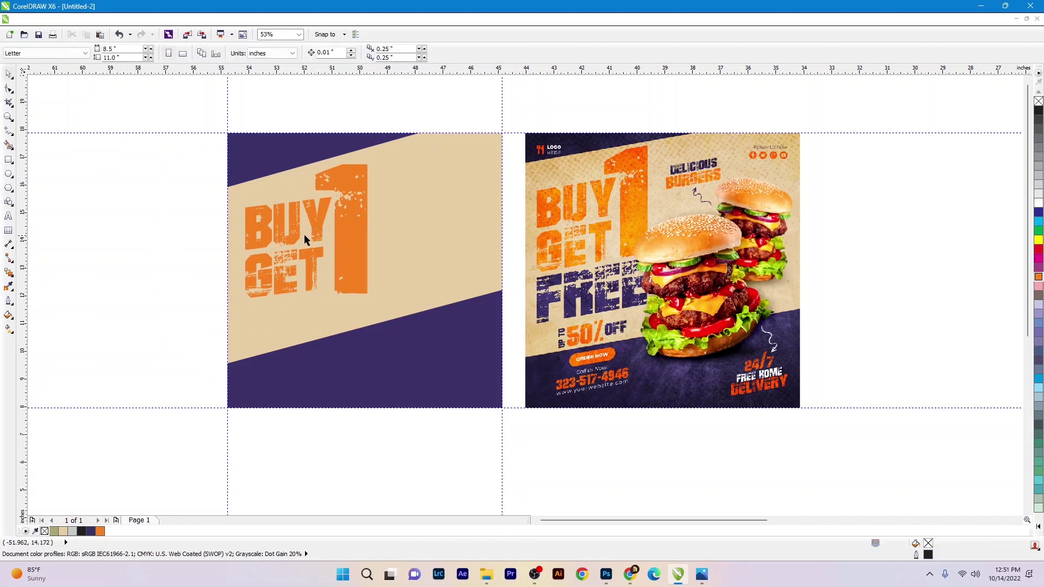
- Move a BUY copy below, fill it purple, and change it to 'FREE'
left_click_drag(303, 235, 161, 333)
left_click_drag(236, 368, 376, 367)
double_click(175, 321)
type("FREE")
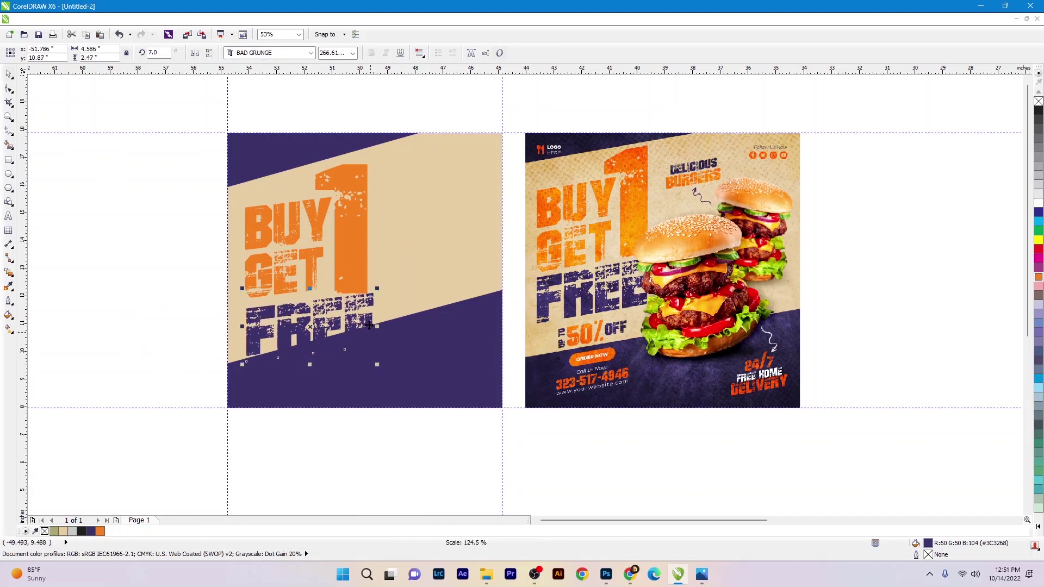
left_click(354, 333)
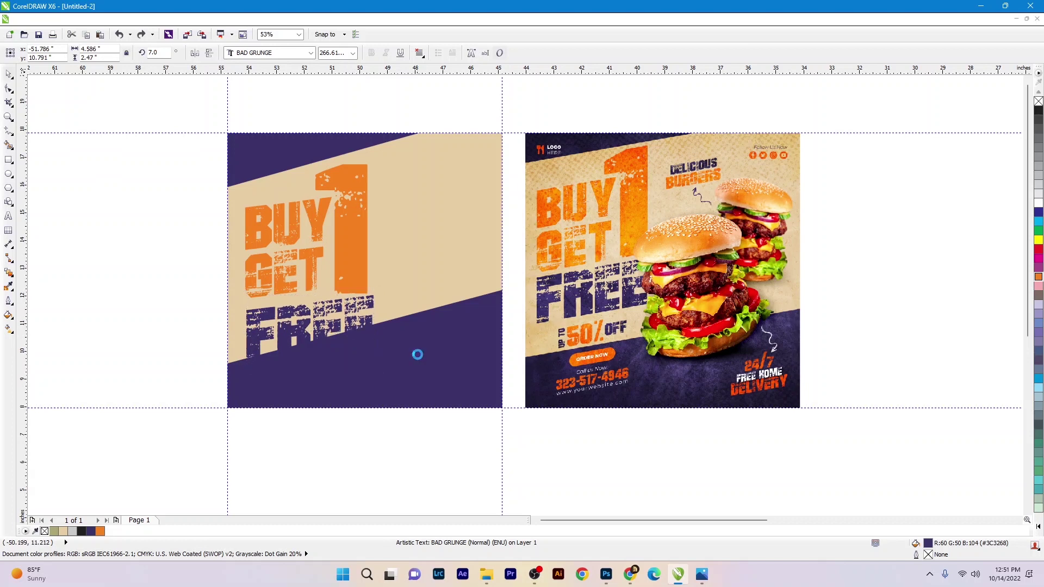
- Lower the purple bottom band's left and right top corner nodes
left_click_drag(439, 359, 440, 370)
key("ctrl+z")
key("F10")
left_click_drag(503, 293, 503, 314)
left_click_drag(232, 363, 229, 373)
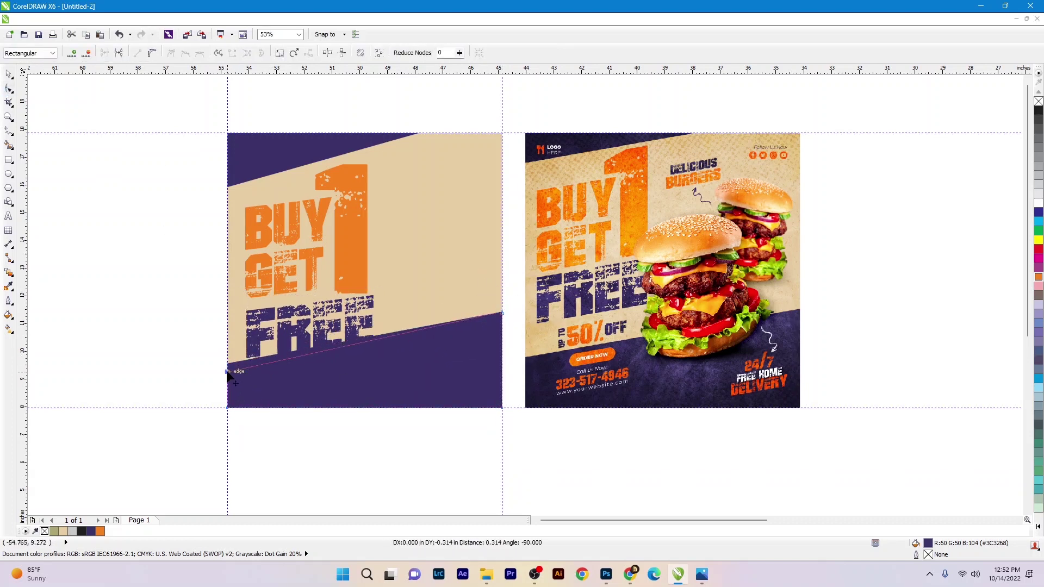
key("space")
- Move FREE up closer under GET and check the headline's layout
left_click(323, 313)
left_click_drag(323, 314, 323, 307)
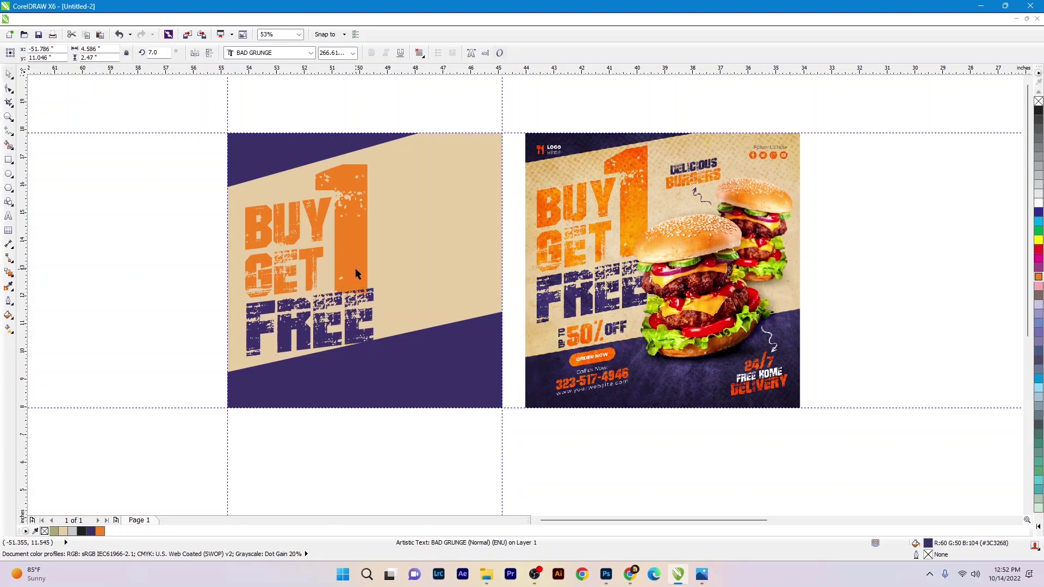
left_click(354, 275)
scroll(353, 276, "up", 4)
scroll(353, 275, "down", 5)
left_click_drag(149, 186, 387, 397)
key("Escape")
scroll(375, 299, "up", 4)
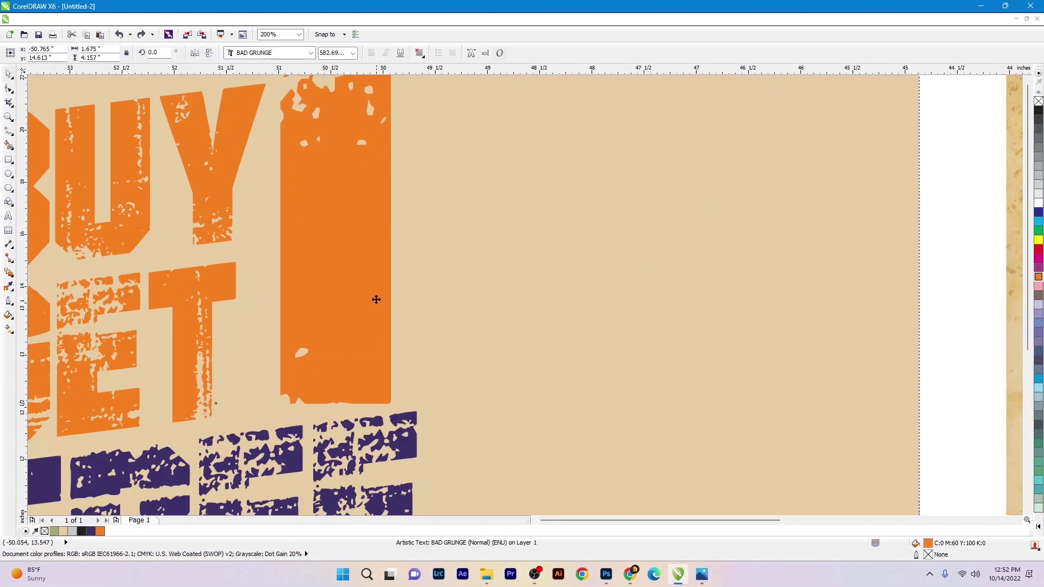
scroll(138, 193, "down", 6)
scroll(210, 284, "up", 3)
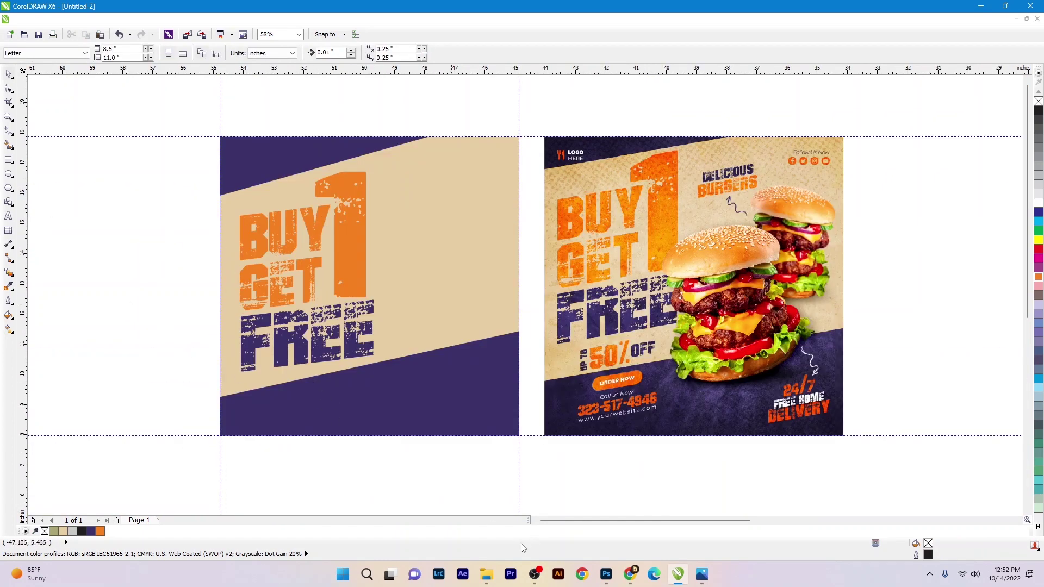
- Drop the burger photo from File Explorer onto the flyer and scale it to about 53% beside the headline
left_click(486, 574)
left_click_drag(562, 197, 441, 290)
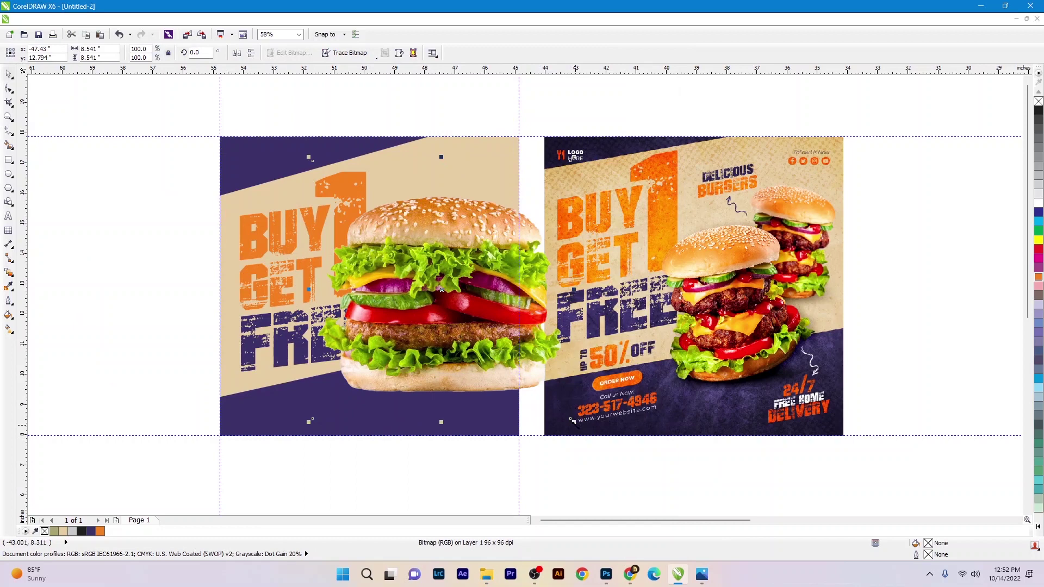
left_click_drag(572, 420, 535, 383)
left_click_drag(493, 347, 471, 341)
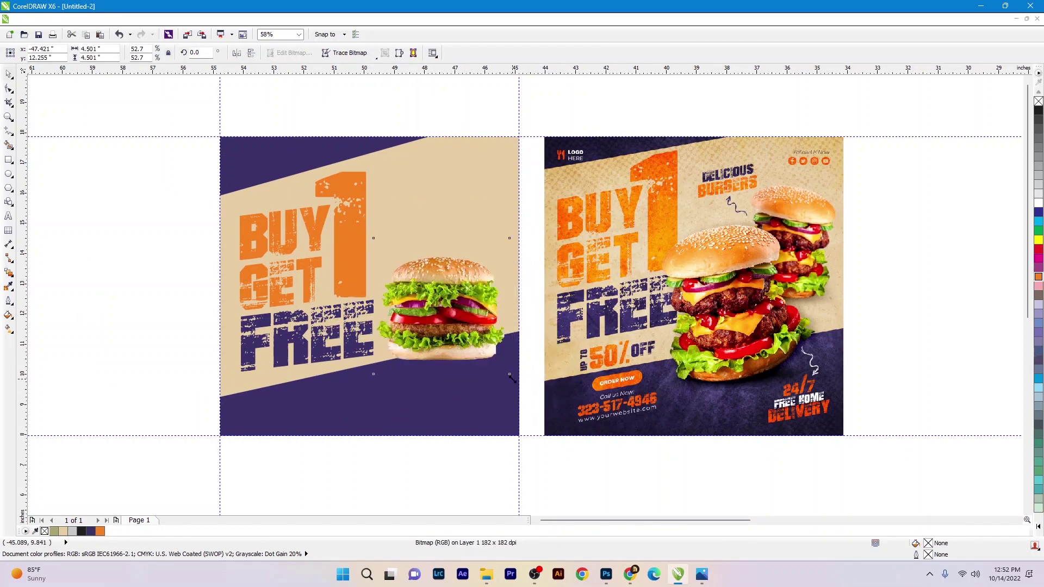
left_click_drag(512, 378, 518, 384)
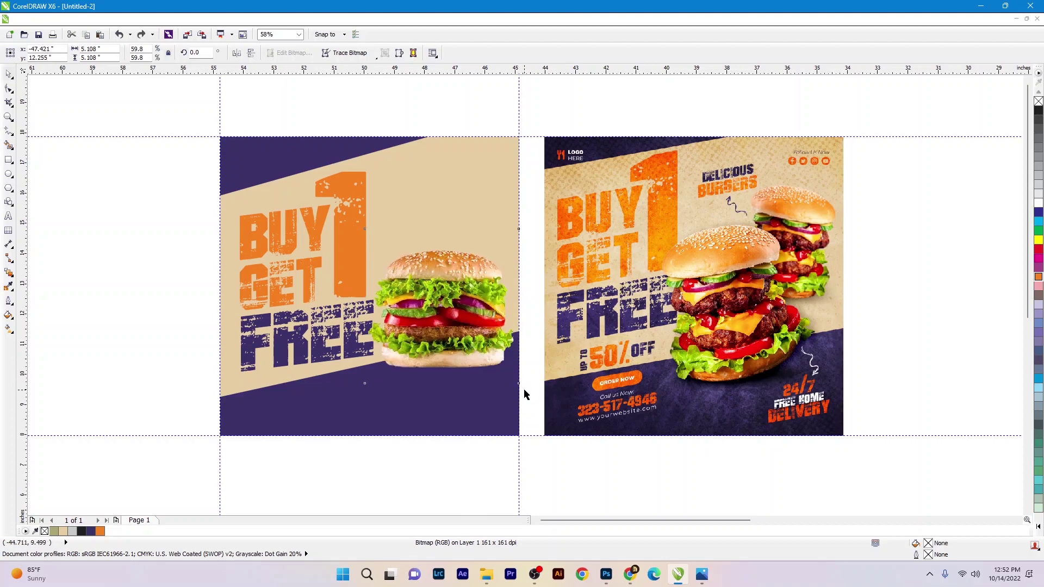
left_click(514, 374)
left_click_drag(522, 385, 475, 338)
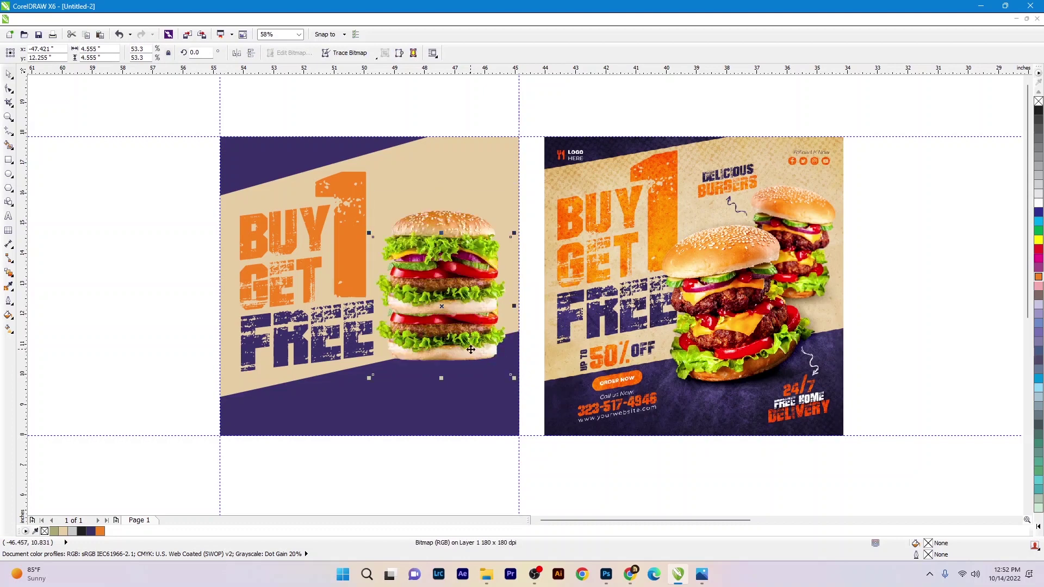
- Move the burger copy upward and fade it with a top-to-bottom Linear Transparency
left_click_drag(476, 278, 477, 241)
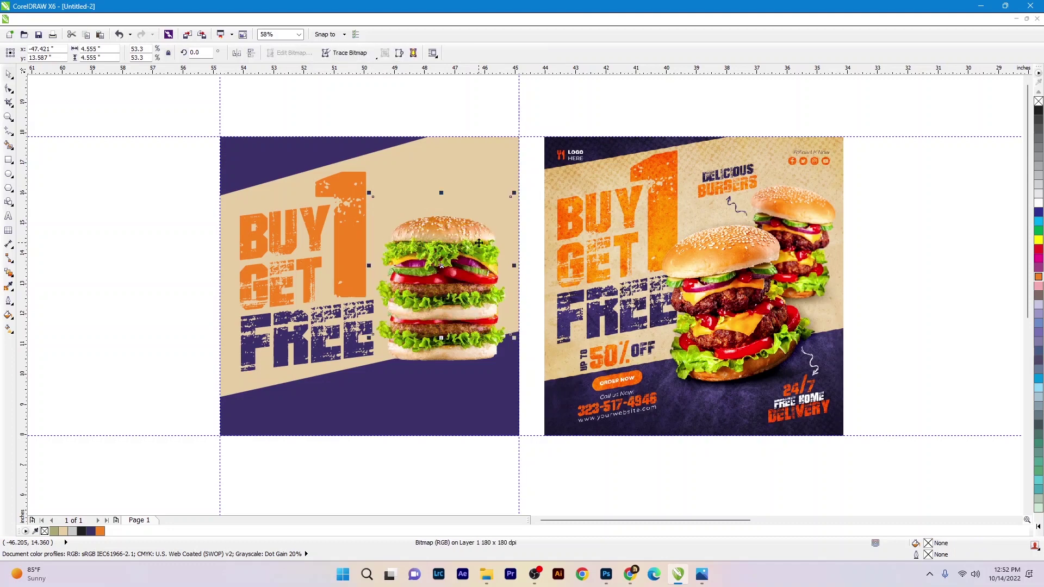
left_click(10, 281)
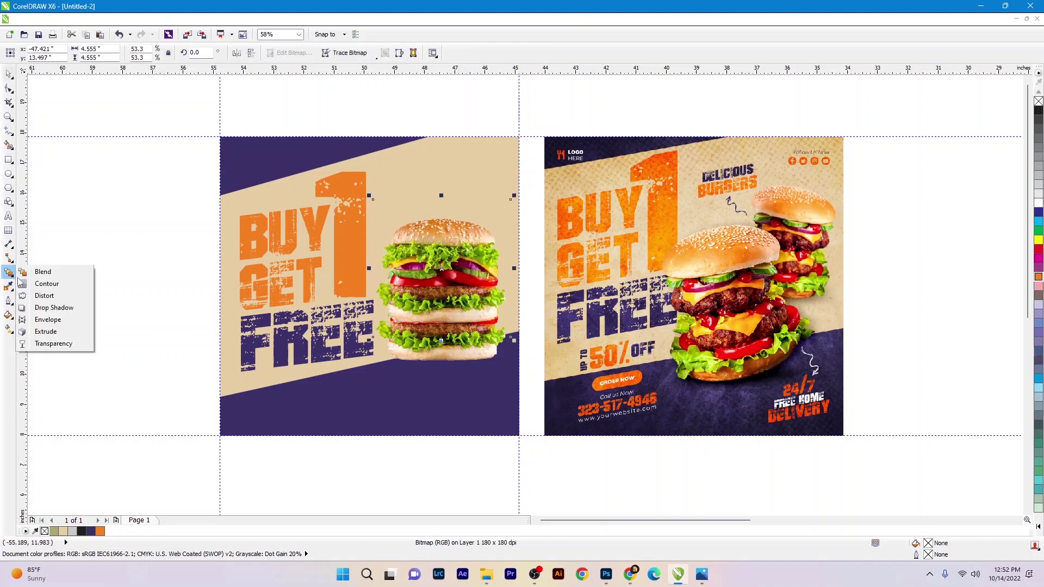
left_click(43, 345)
left_click_drag(456, 289, 457, 314)
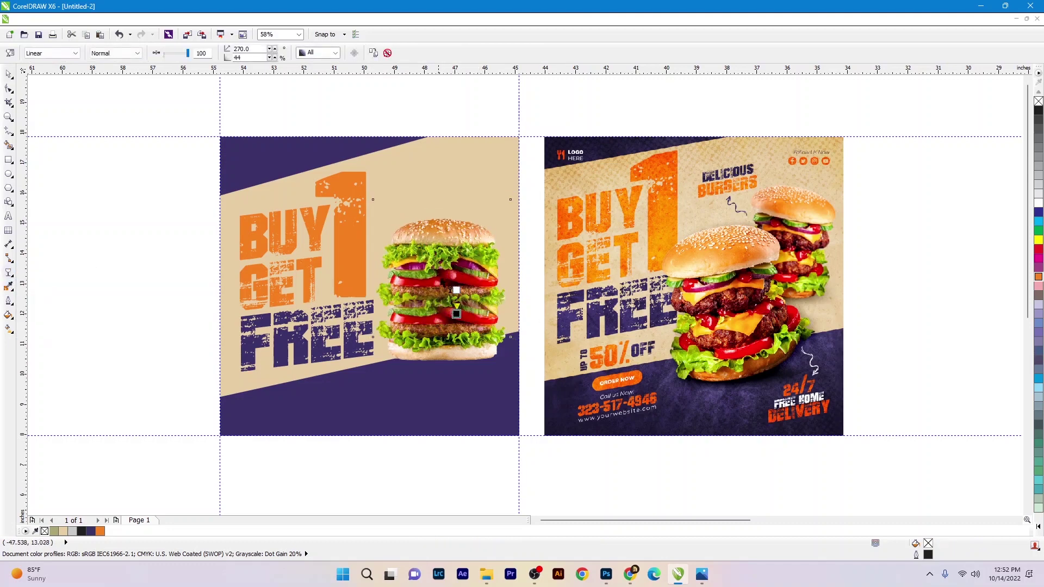
key("space")
- Group both burgers, reposition the group upright, and scale it to 93.3%
left_click_drag(517, 477, 324, 191)
key("ctrl+g")
left_click_drag(451, 294, 459, 255)
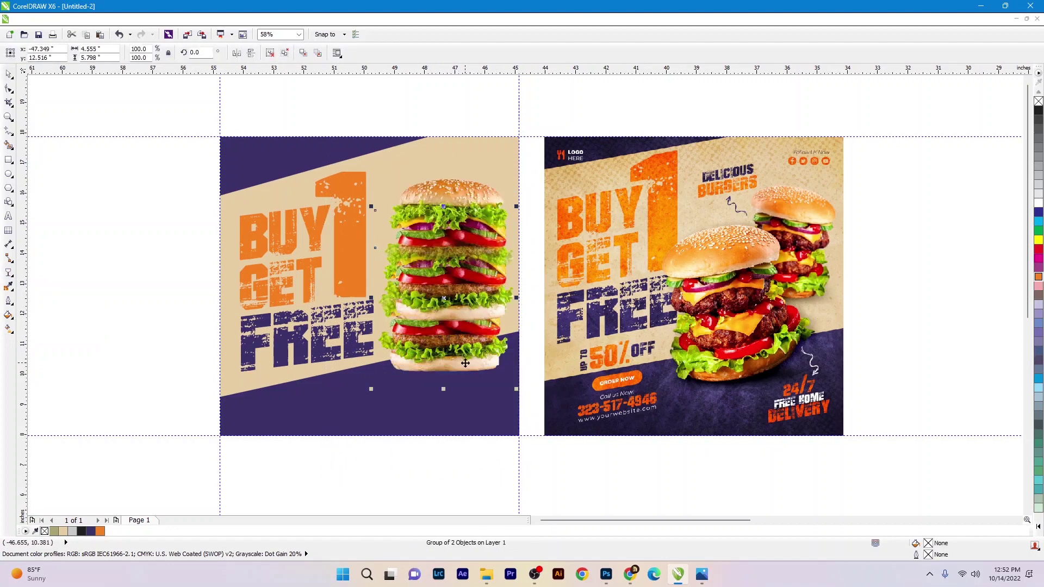
left_click_drag(465, 363, 473, 240)
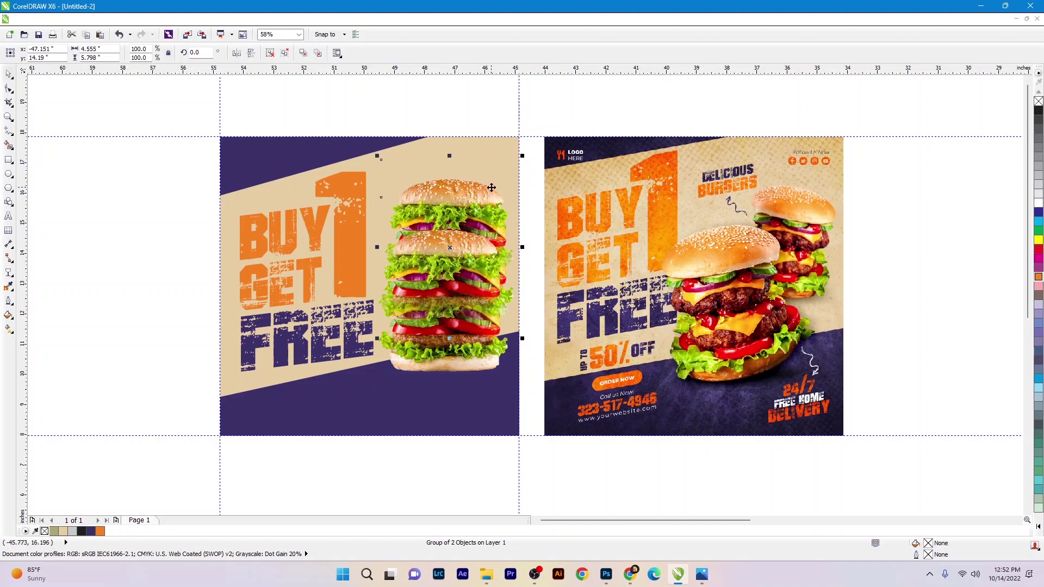
left_click_drag(514, 160, 491, 196)
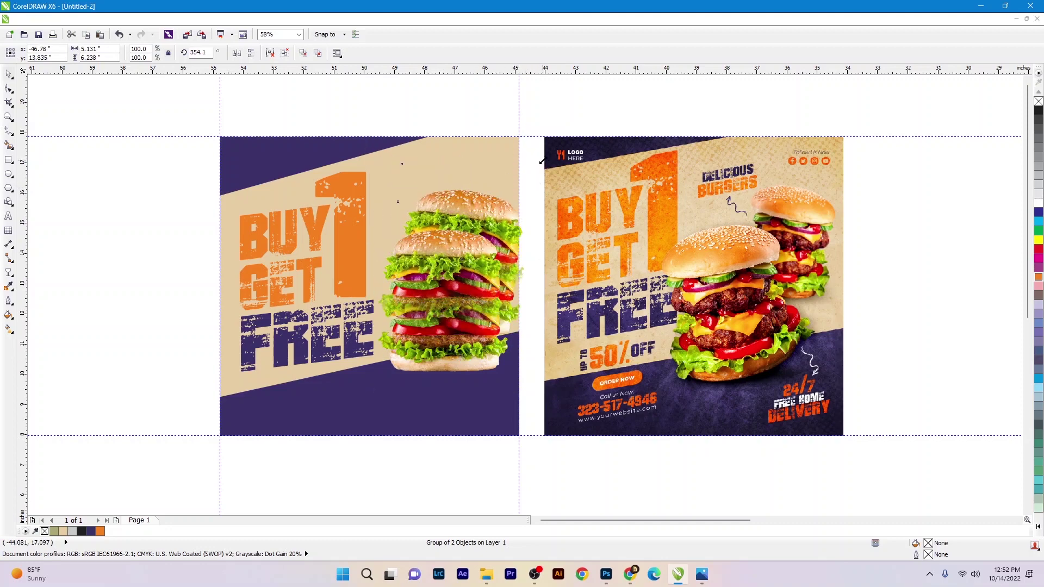
left_click_drag(542, 161, 473, 191)
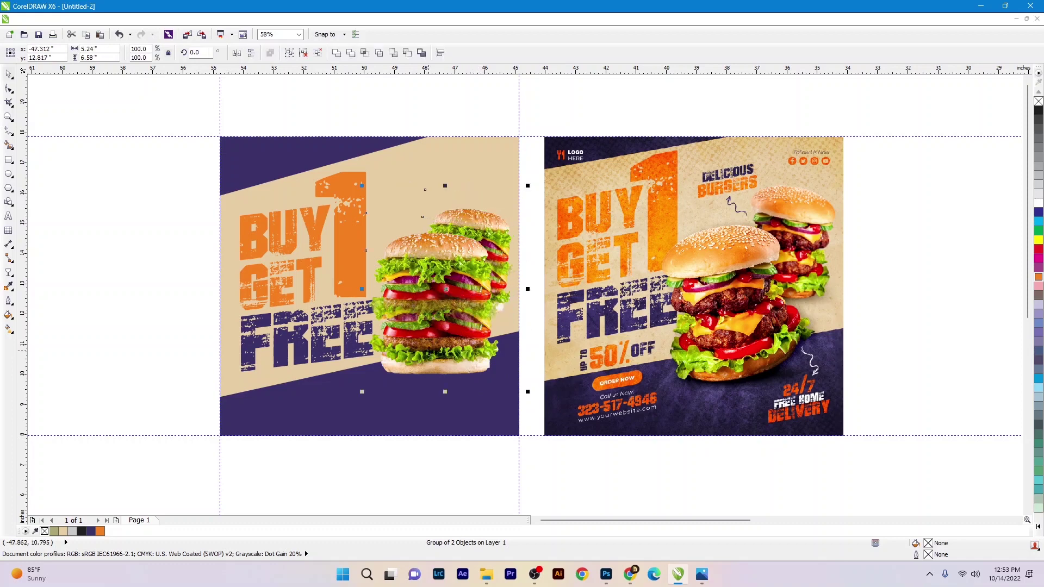
left_click_drag(528, 391, 524, 386)
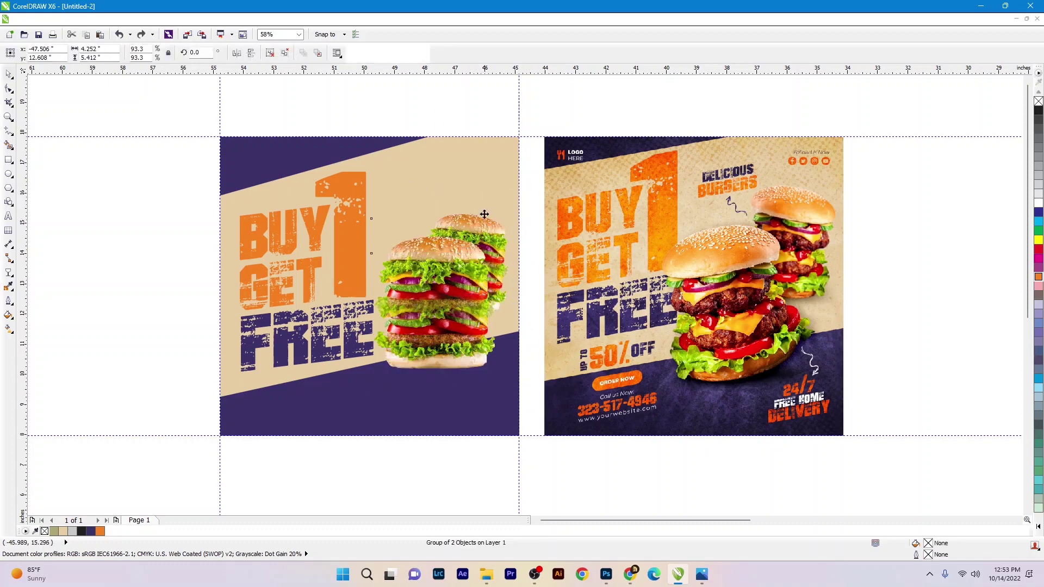
key("ctrl+shift+z")
key("ctrl+shift+z")
- Apply Brightness/Contrast/Intensity to the burger pair with brightness 2 and contrast 24
key("ctrl+b")
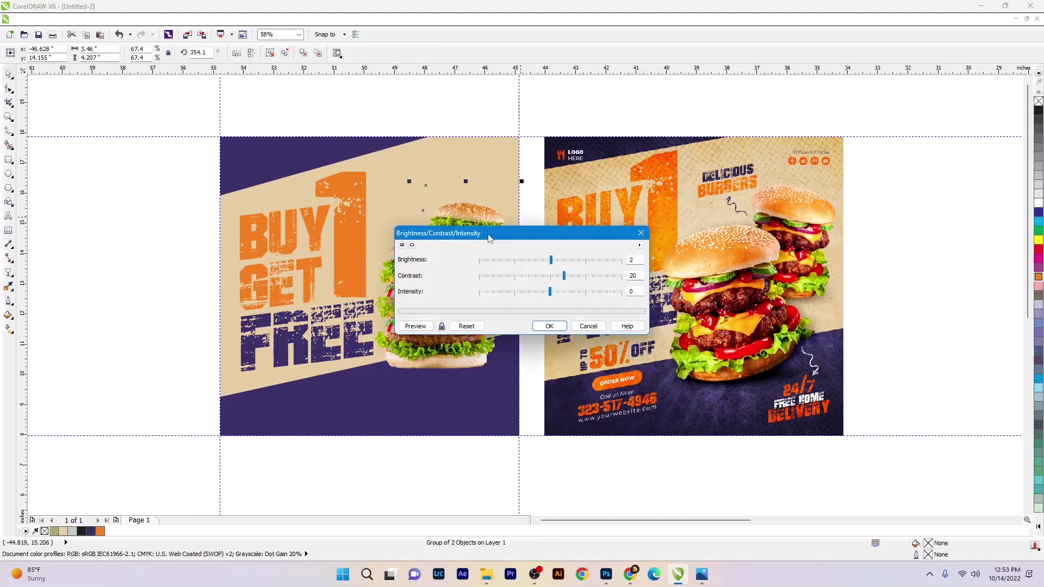
left_click_drag(483, 240, 429, 96)
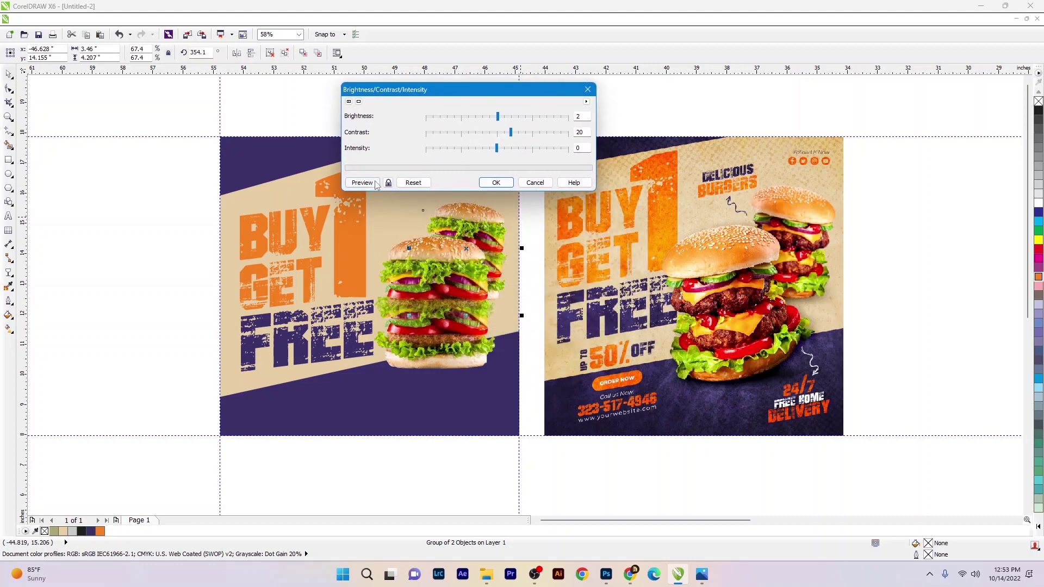
left_click(502, 133)
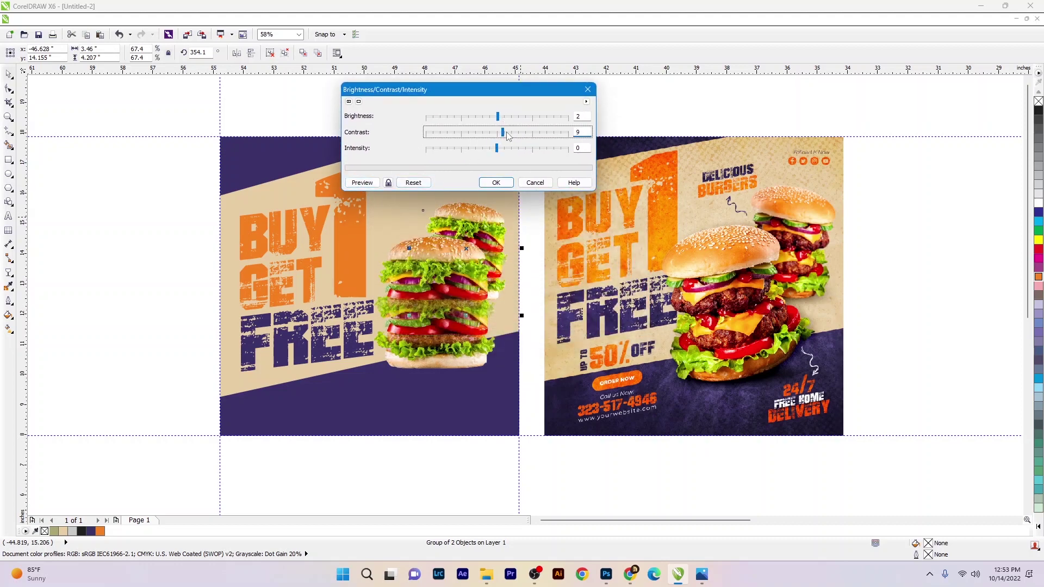
left_click(359, 183)
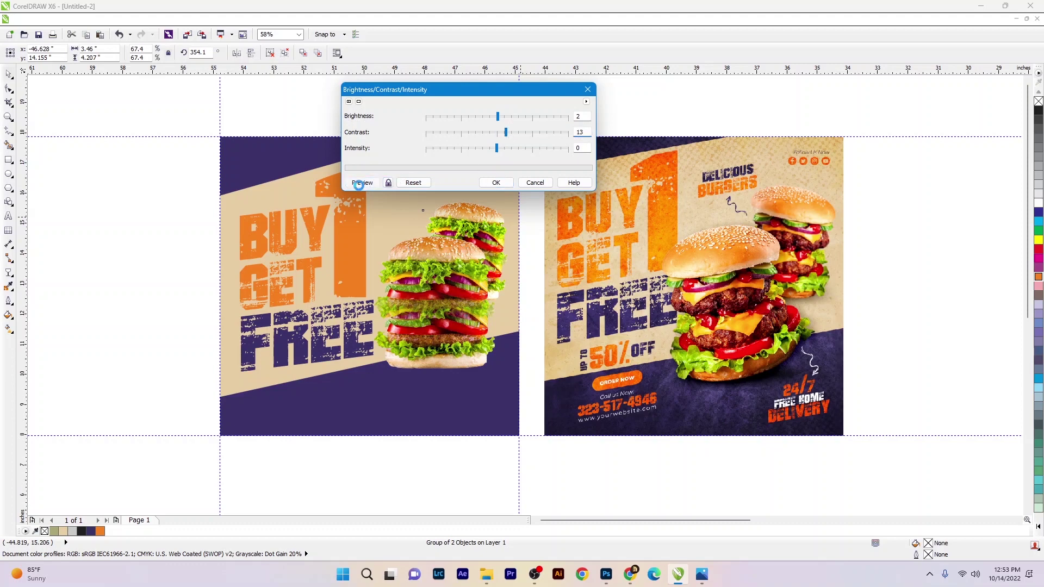
left_click(517, 140)
left_click(365, 183)
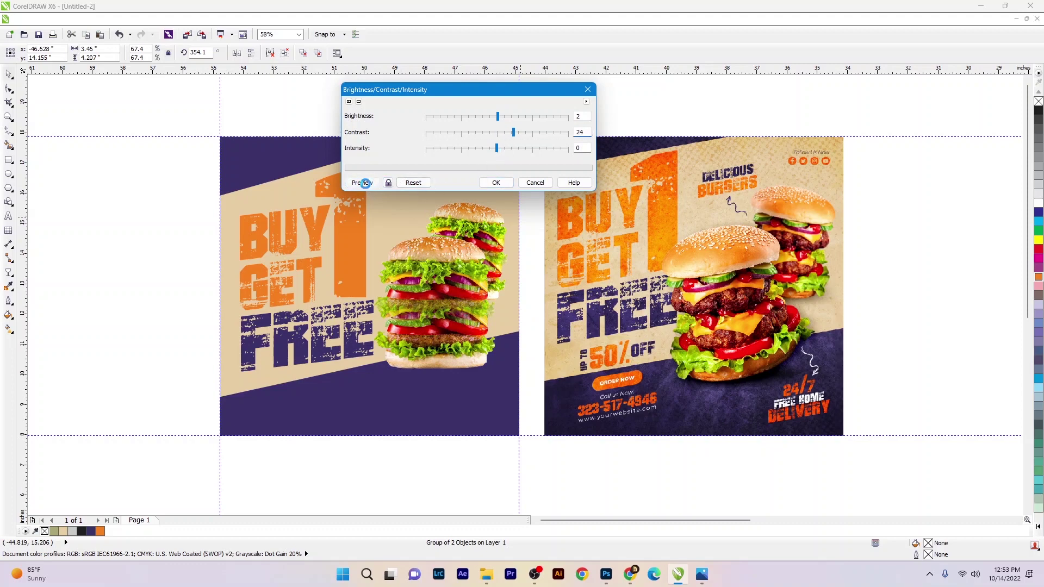
left_click(503, 184)
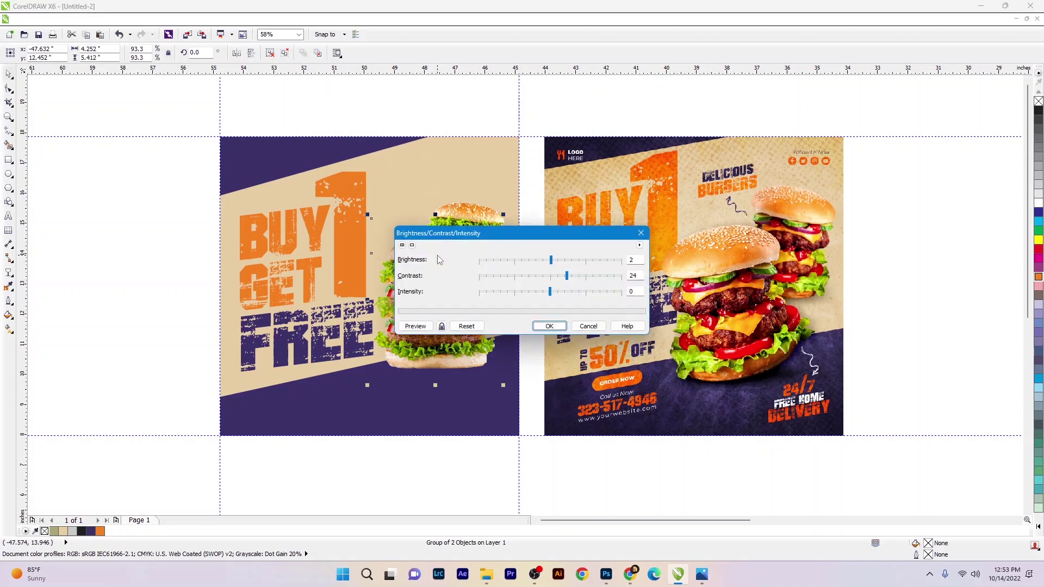
left_click(145, 202)
scroll(354, 256, "down", 2)
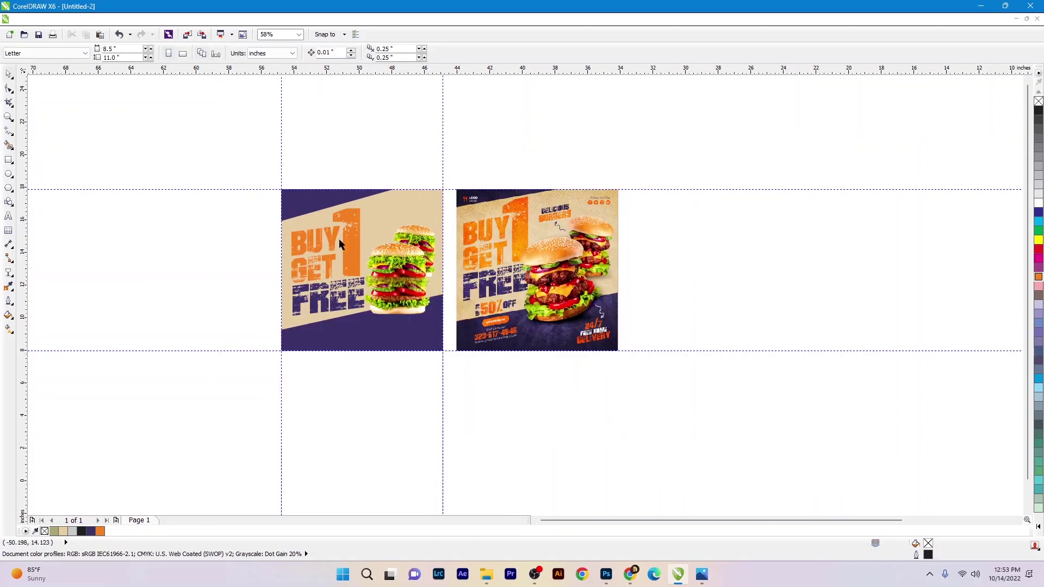
- Start a new text object left of the flyer in BAD GRUNGE at heading size
left_click_drag(233, 158, 612, 418)
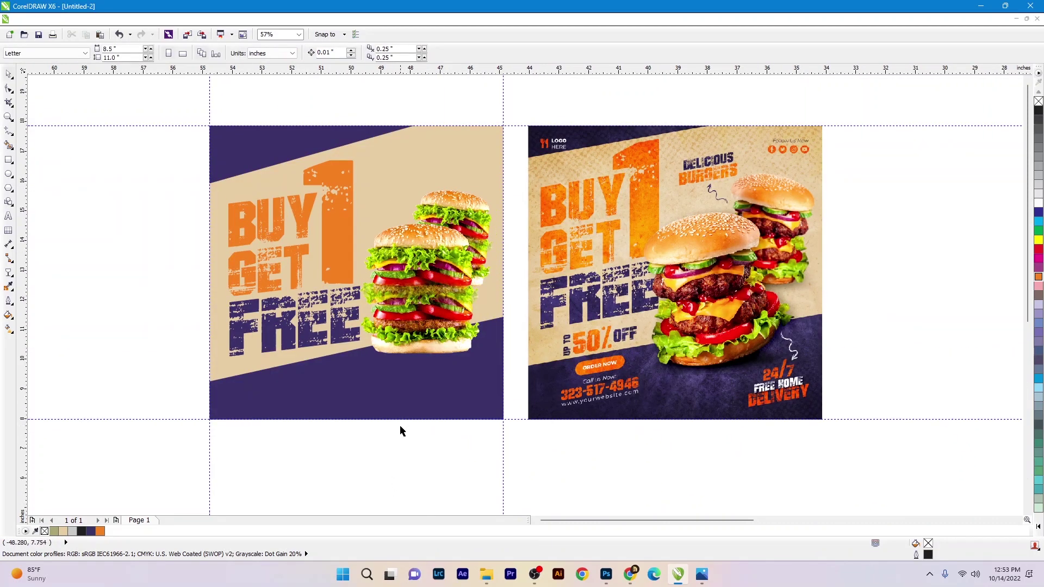
left_click(9, 215)
left_click(132, 276)
type("DSFD")
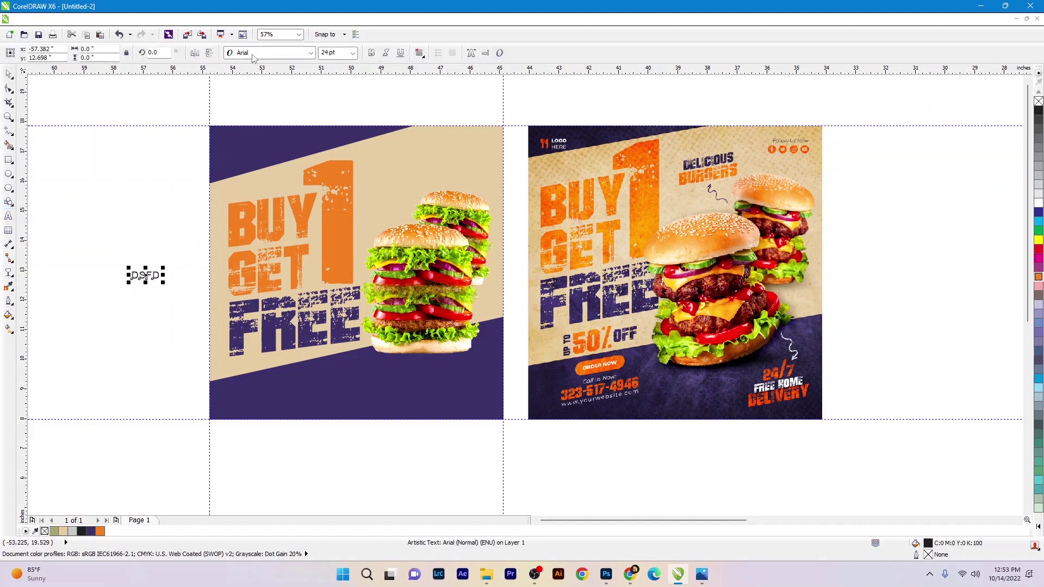
left_click(252, 55)
left_click(256, 86)
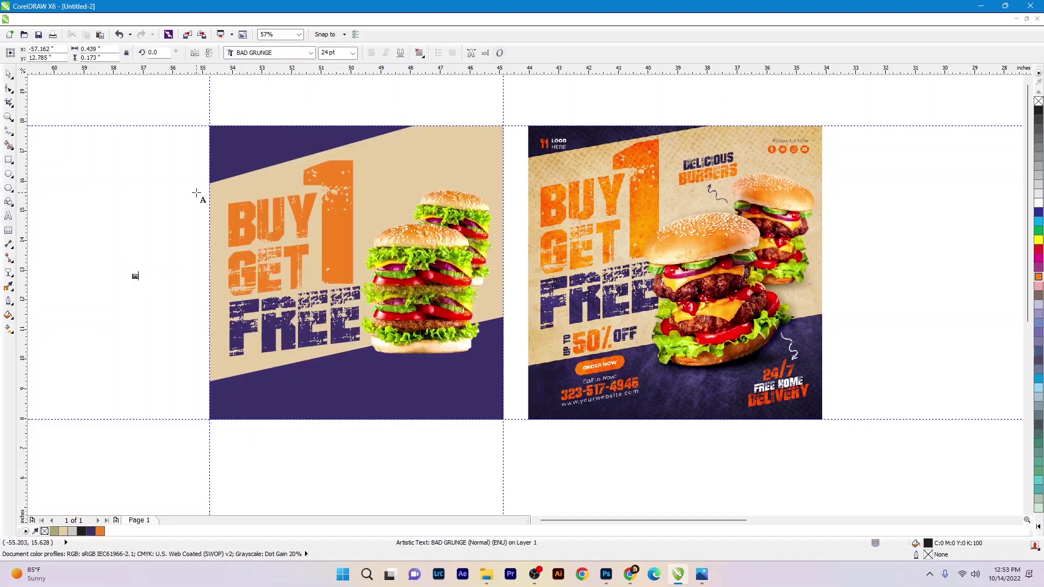
left_click_drag(148, 288, 169, 316)
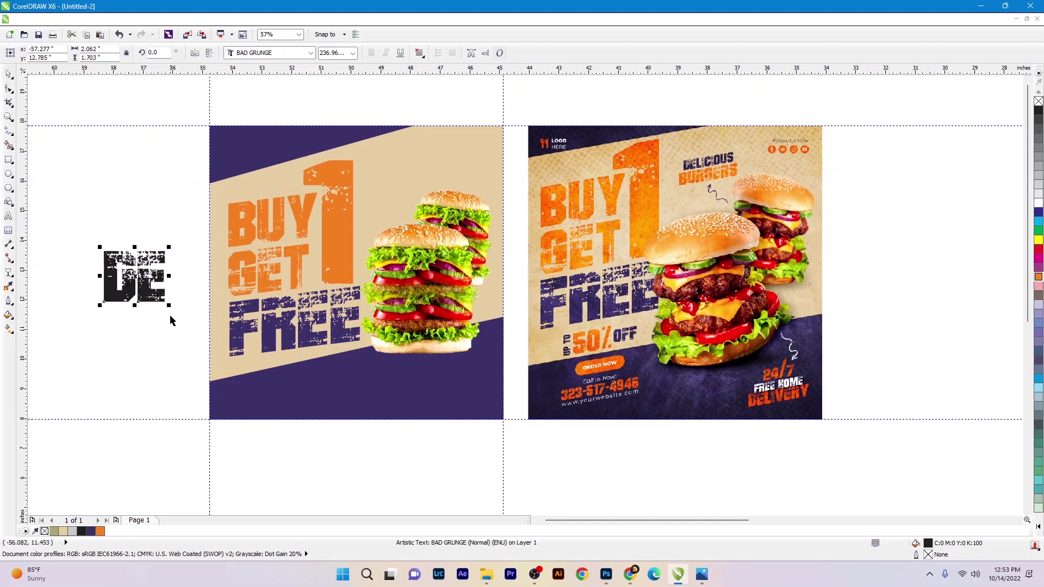
- Type the heading as 'DELICIOUS' and 'BURGERS' on two lines
type("DELICIO")
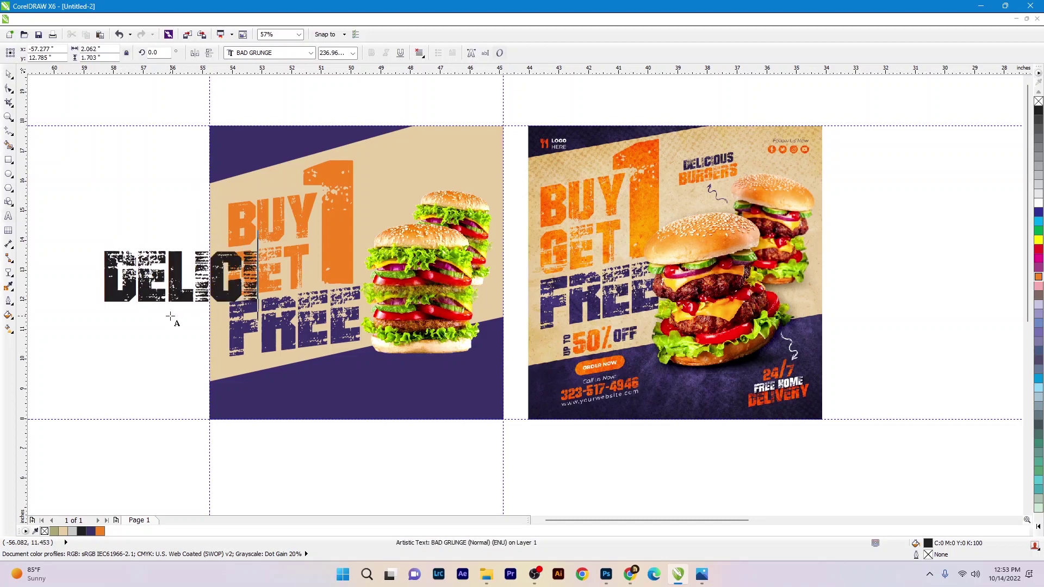
type("US")
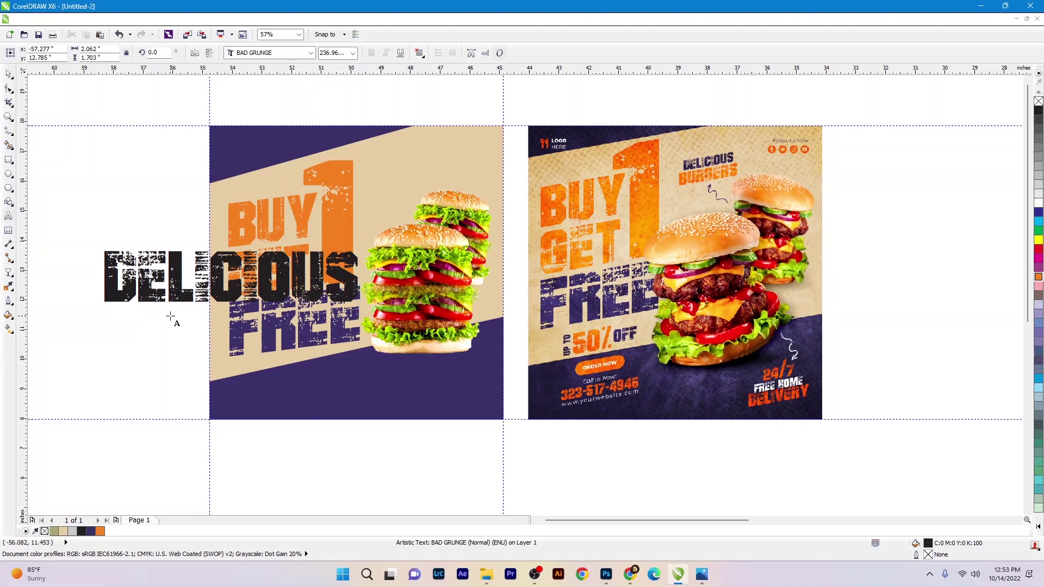
key("Return")
type("BURGER")
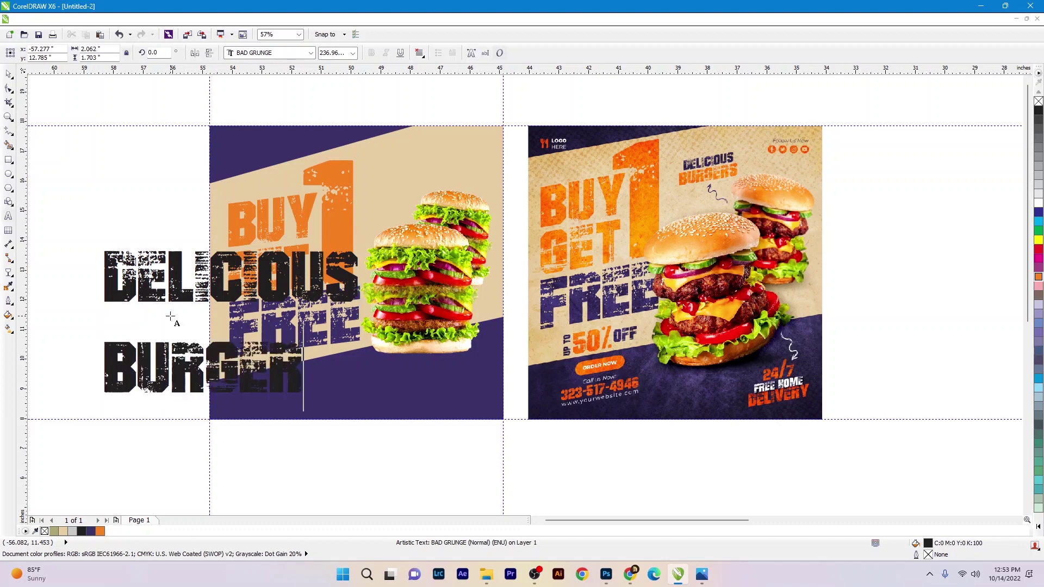
type("S")
key("ctrl+space")
- Pull BURGERS tight under DELICIOUS, then shrink and move the heading onto the flyer
left_click(8, 88)
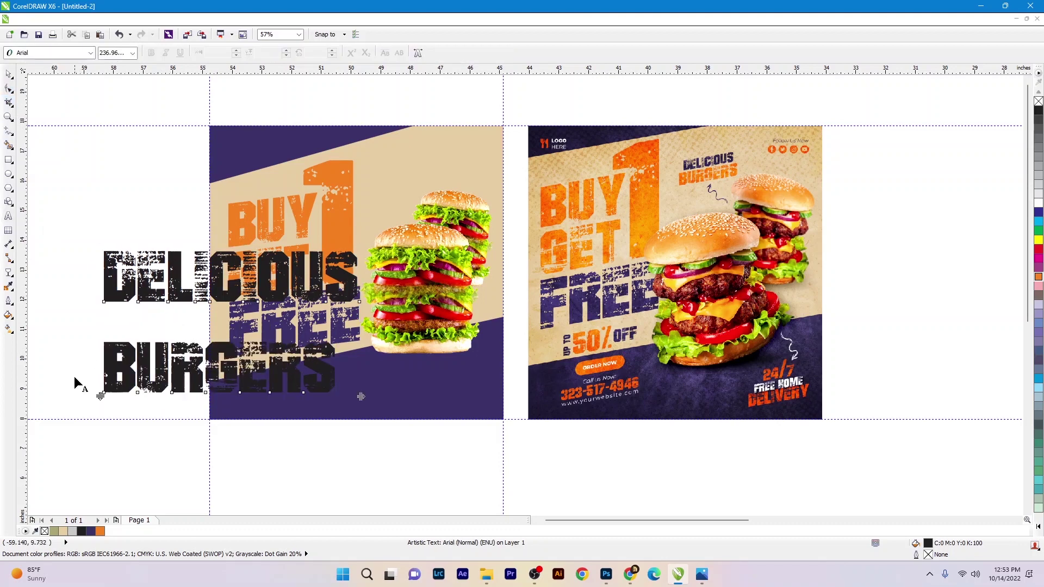
left_click_drag(99, 396, 100, 361)
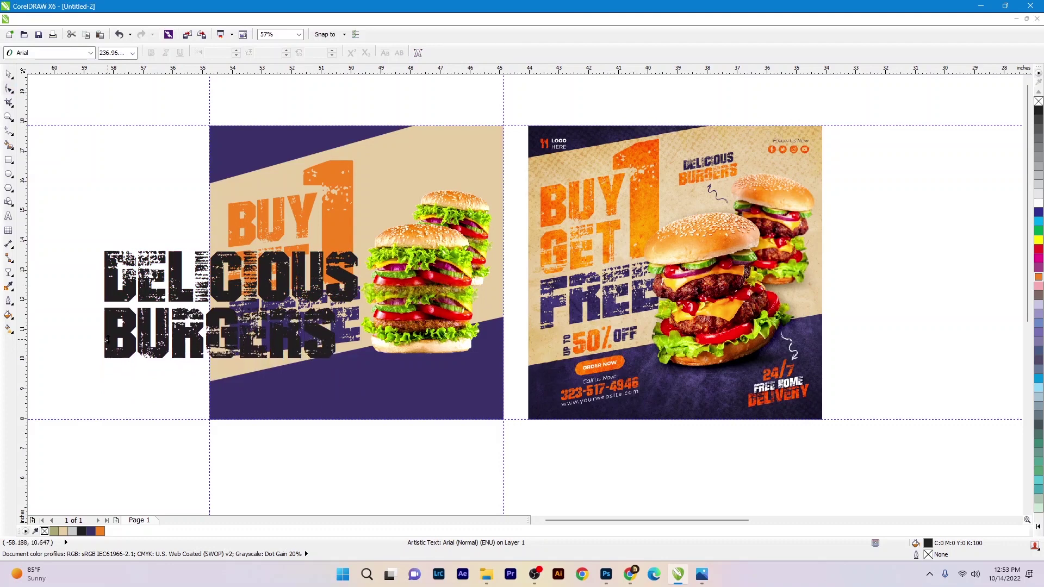
key("space")
left_click_drag(362, 363, 430, 189)
key("ctrl+a")
key("ctrl+e")
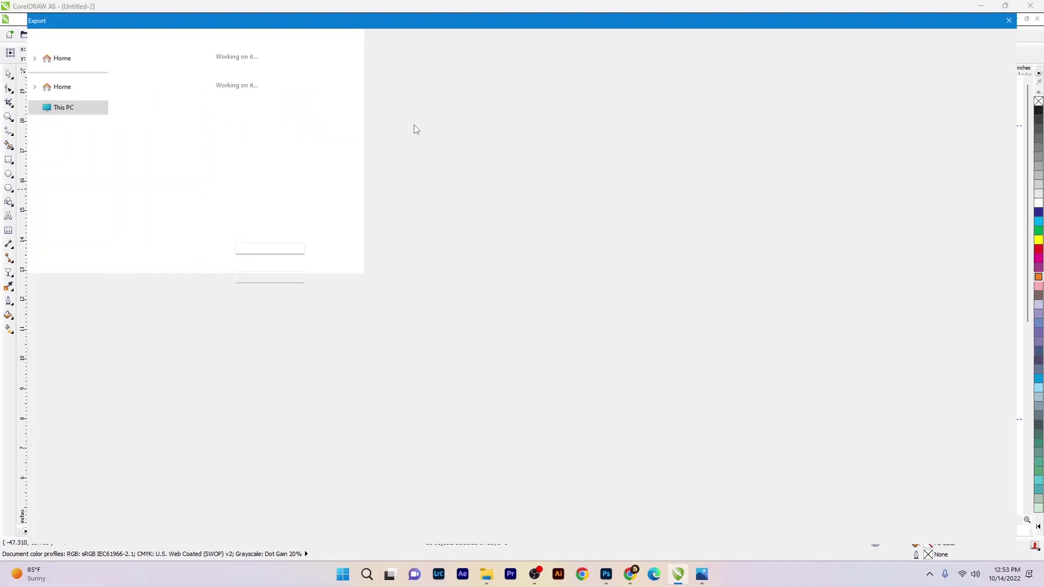
- Shrink the DELICIOUS BURGERS heading, tilt it slightly up-left, and enlarge the BURGERS line
key("Escape")
left_click(438, 191)
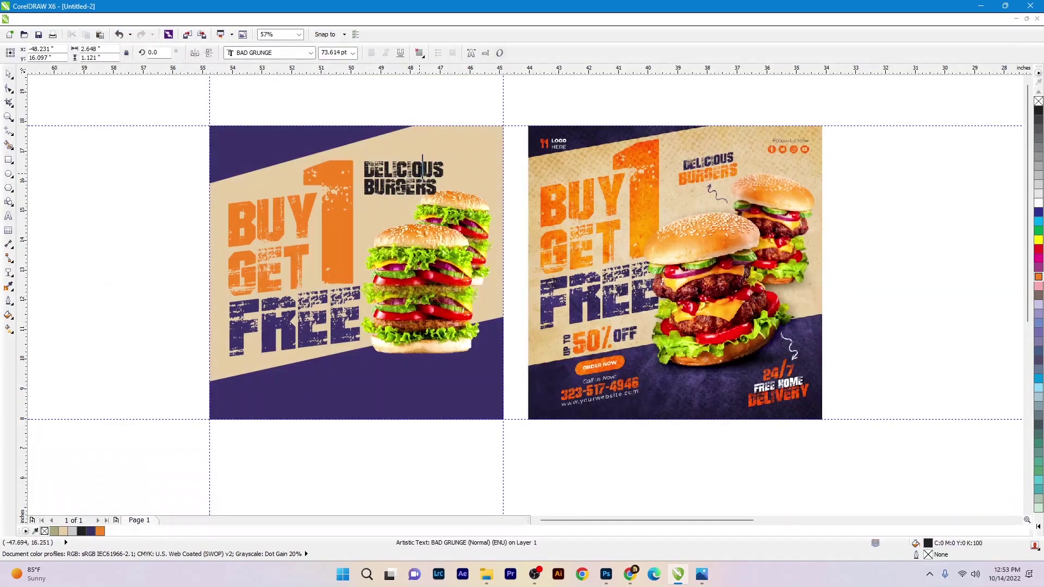
left_click_drag(446, 197, 432, 190)
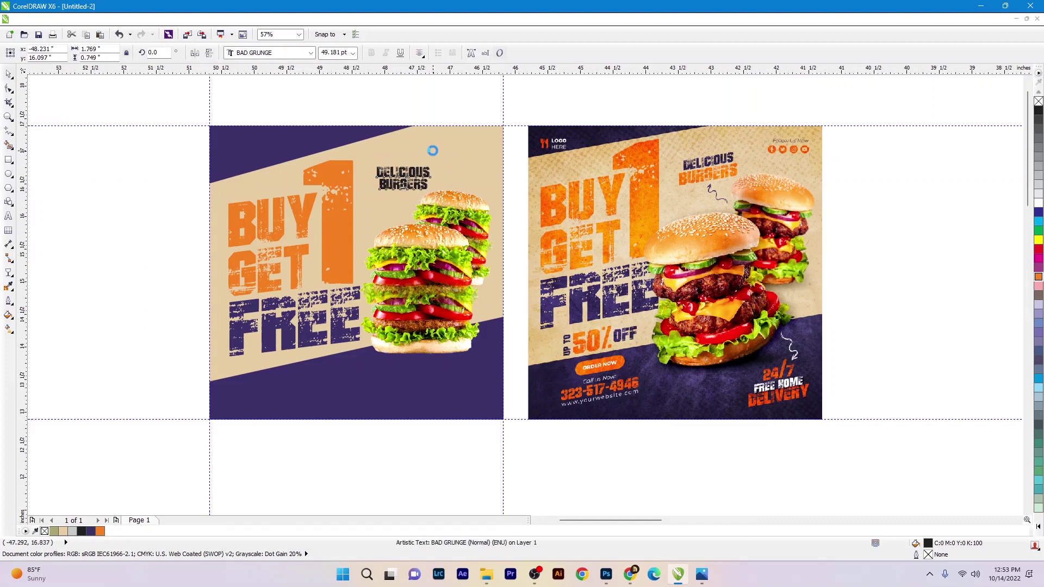
scroll(429, 150, "up", 3)
left_click(409, 298, "shift")
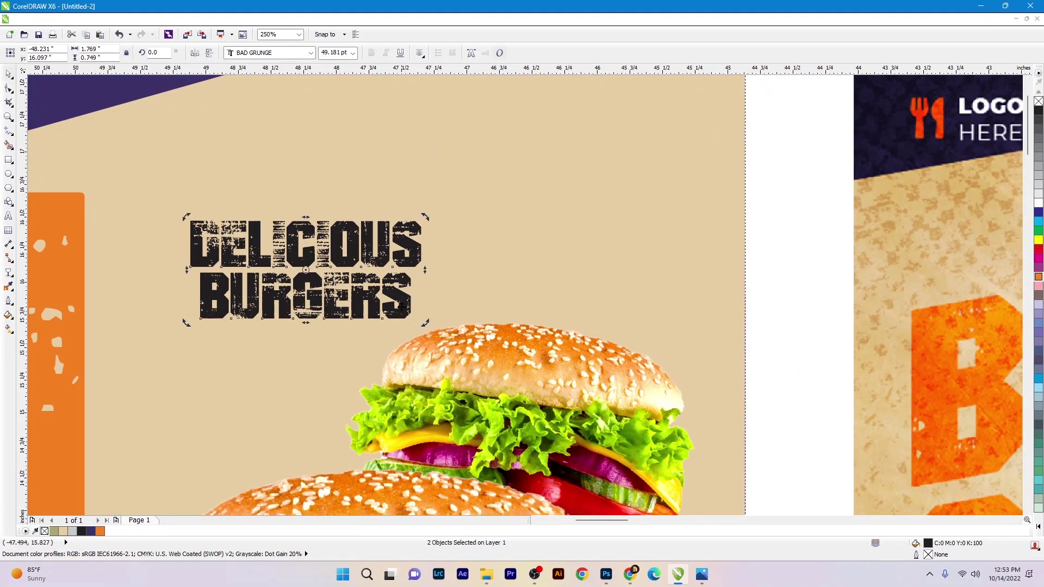
left_click_drag(416, 291, 422, 270)
left_click_drag(390, 314, 423, 299)
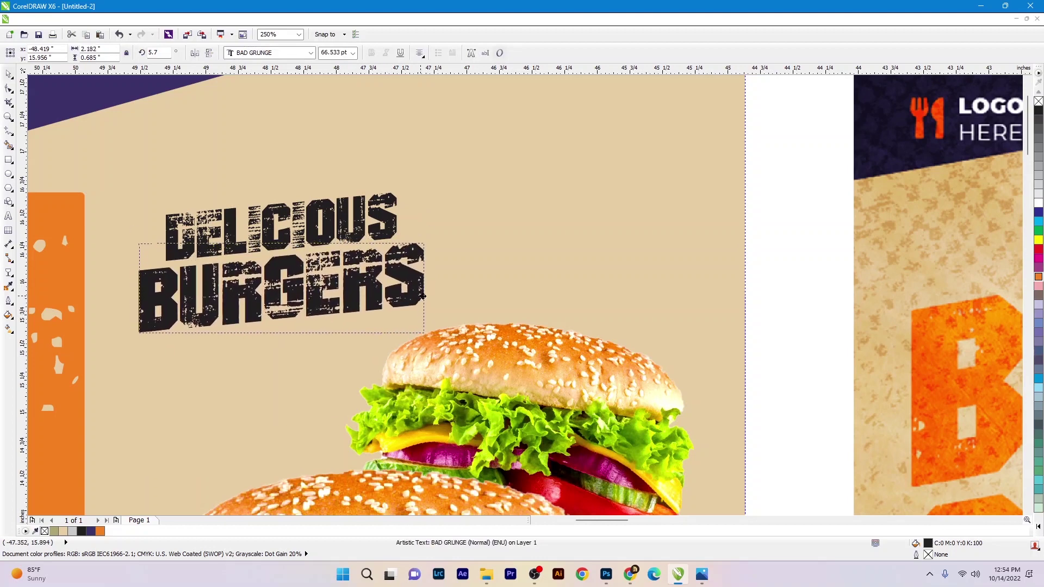
scroll(422, 299, "down", 1)
- Eyedrop the big 1's orange onto BURGERS and the top band's purple onto DELICIOUS
left_click(8, 299)
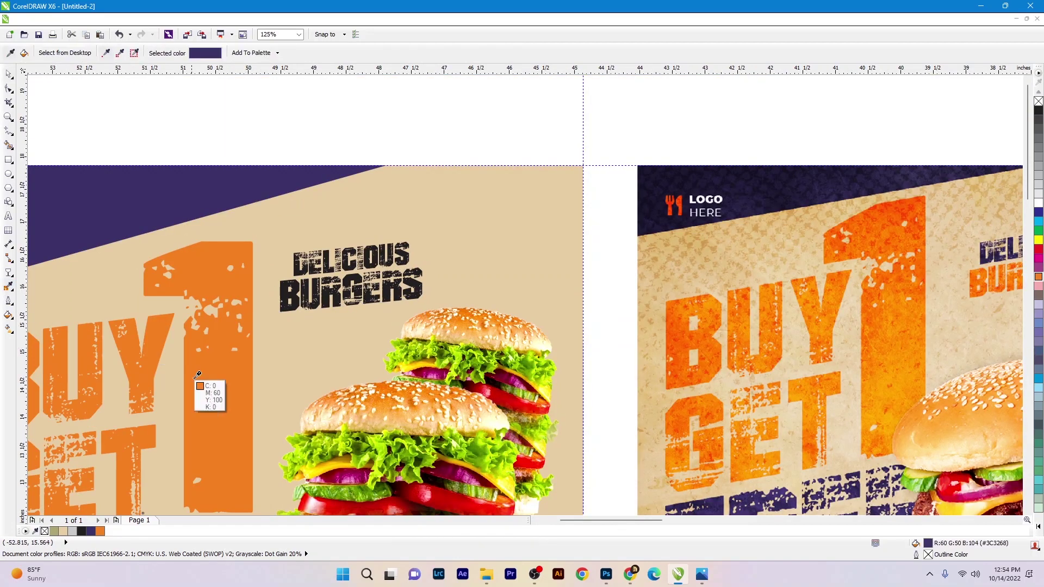
left_click(215, 393)
scroll(319, 279, "up", 1)
left_click(322, 292)
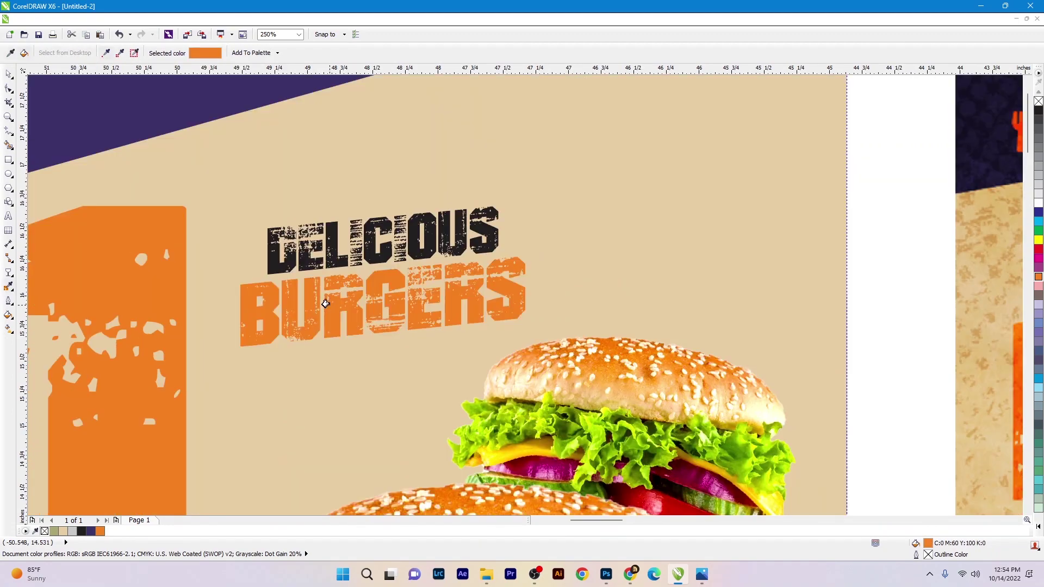
left_click(165, 109)
left_click(280, 250)
scroll(337, 269, "down", 2)
key("space")
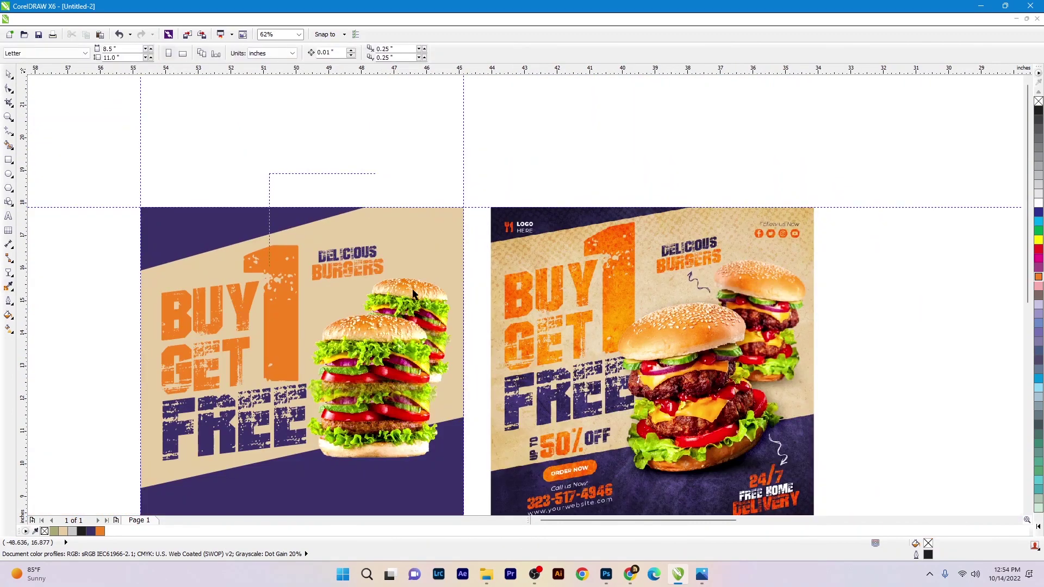
- Rotate the DELICIOUS BURGERS heading group about 3.1°
scroll(375, 269, "up", 1)
key("ctrl+z")
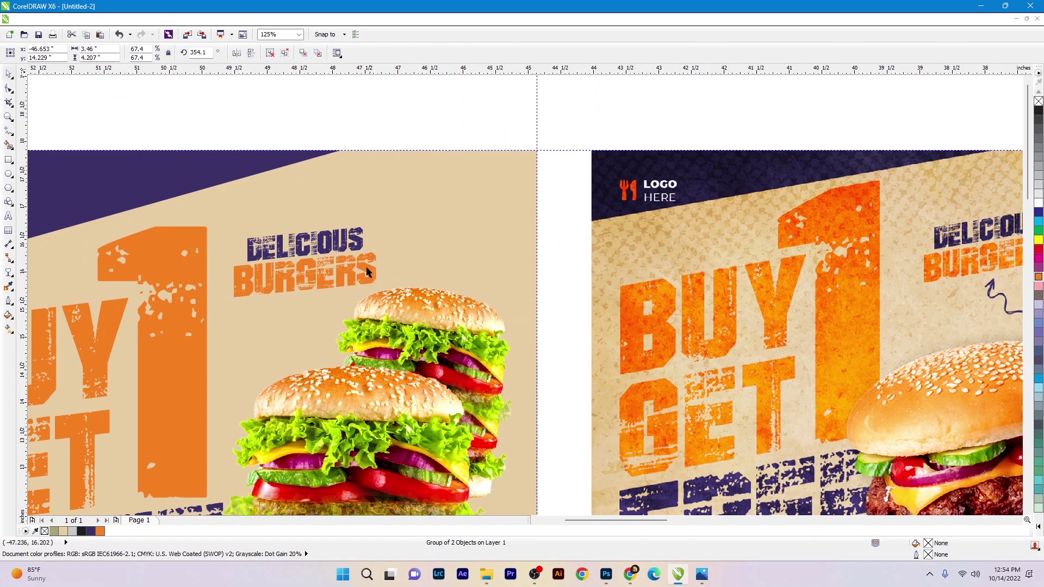
left_click(360, 235)
left_click_drag(378, 224, 376, 220)
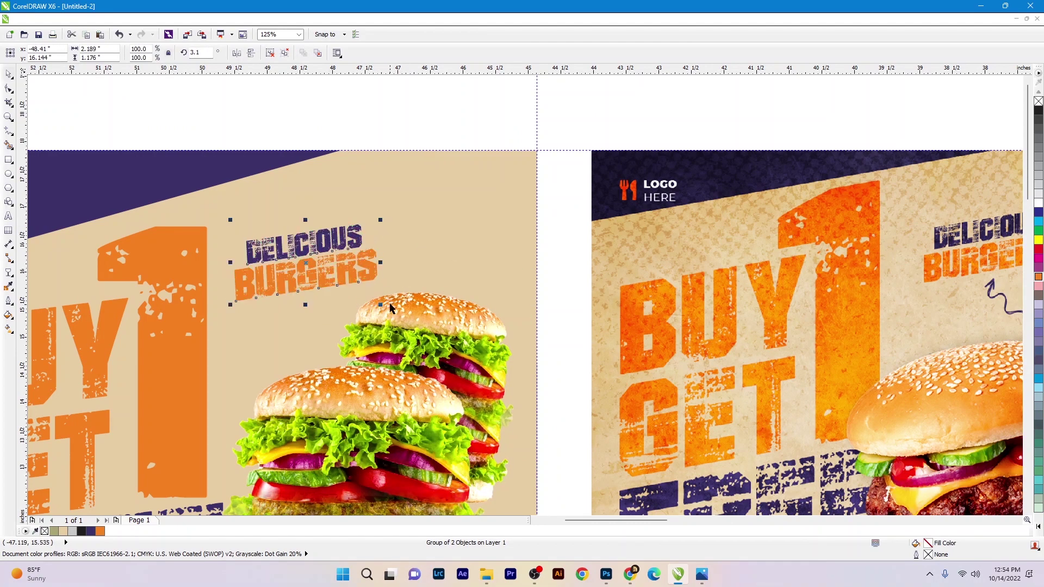
scroll(345, 209, "down", 6)
key("Escape")
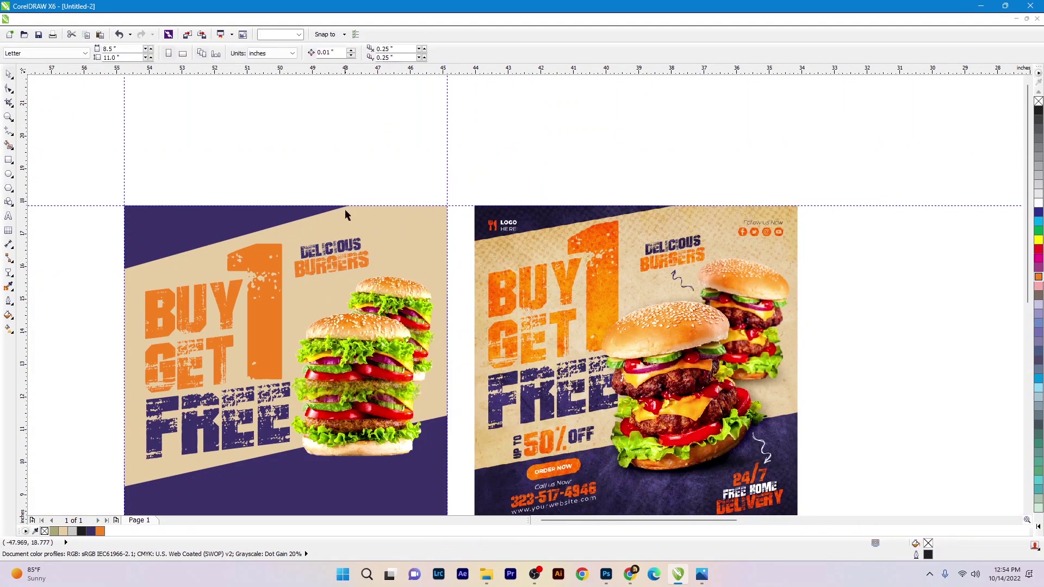
scroll(341, 273, "up", 3)
- Bring the Arrow-Shape image from the banner folder to the left flyer's lower right
left_click(490, 574)
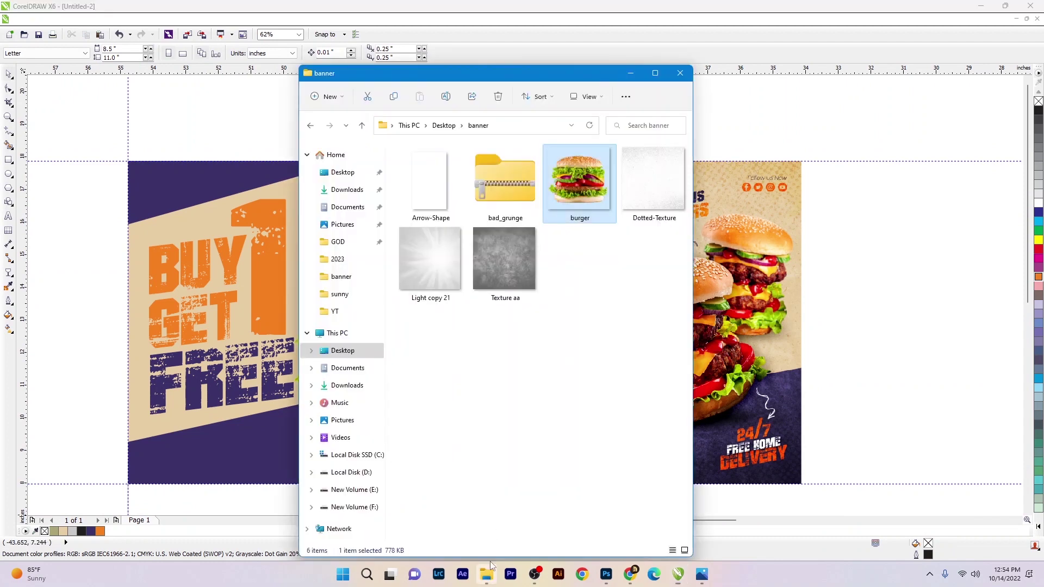
left_click_drag(435, 192, 239, 323)
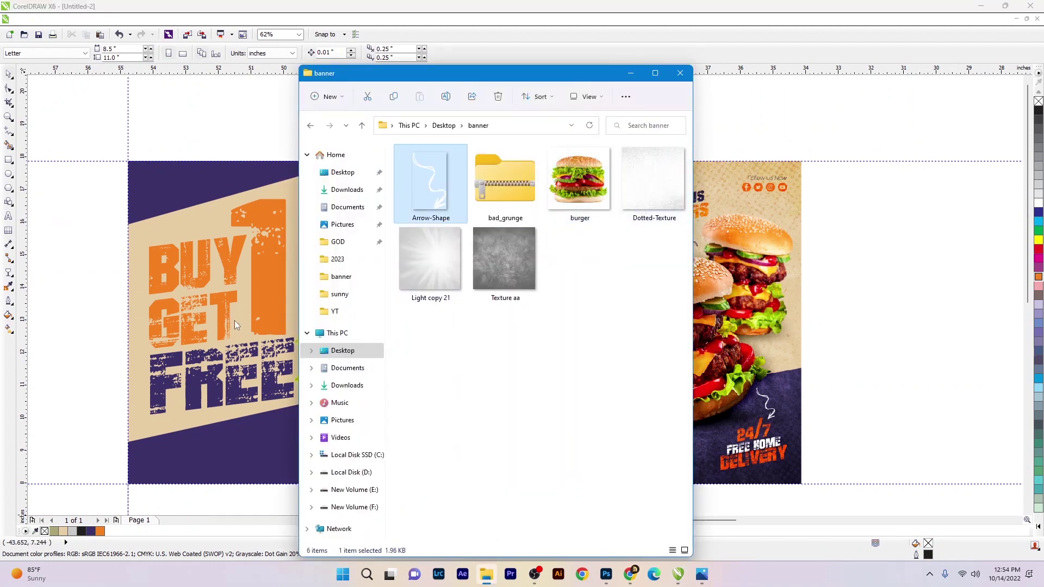
left_click_drag(418, 437, 427, 445)
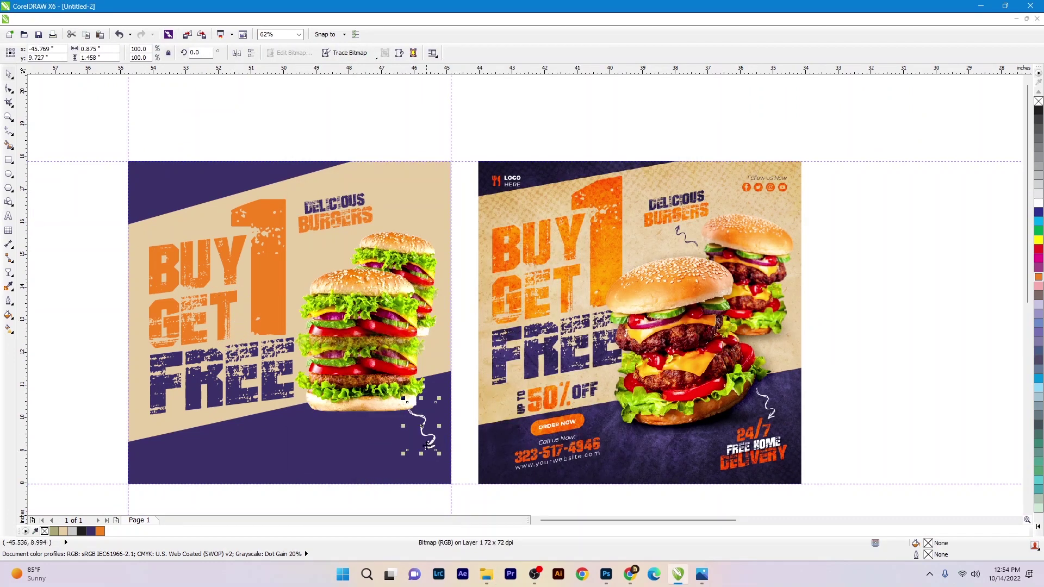
- Shrink the arrow to about 81%, slant it, and nudge it and the burgers up
key("ctrl+z")
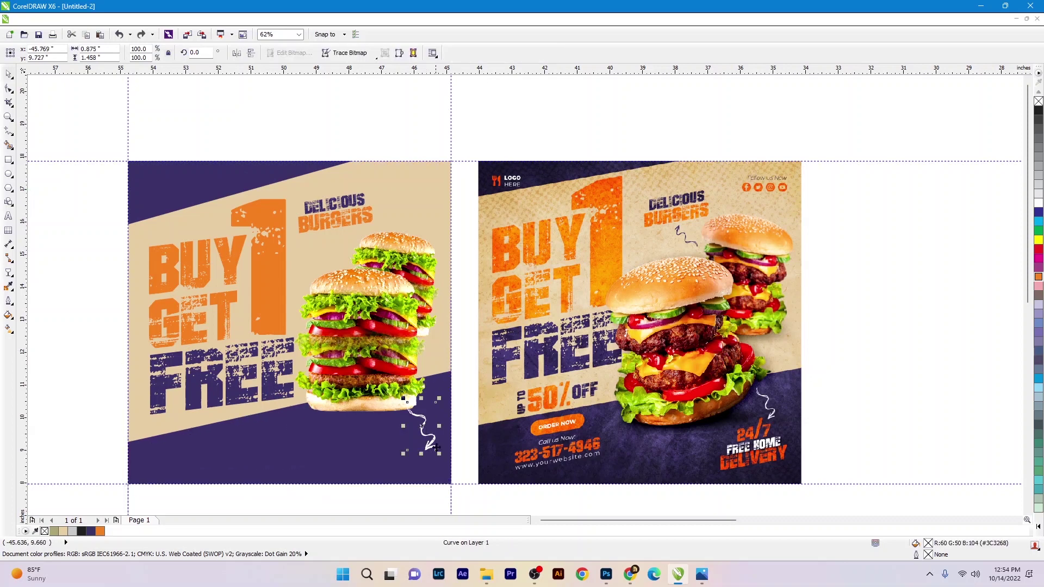
left_click_drag(440, 455, 433, 444)
left_click_drag(432, 402, 428, 416)
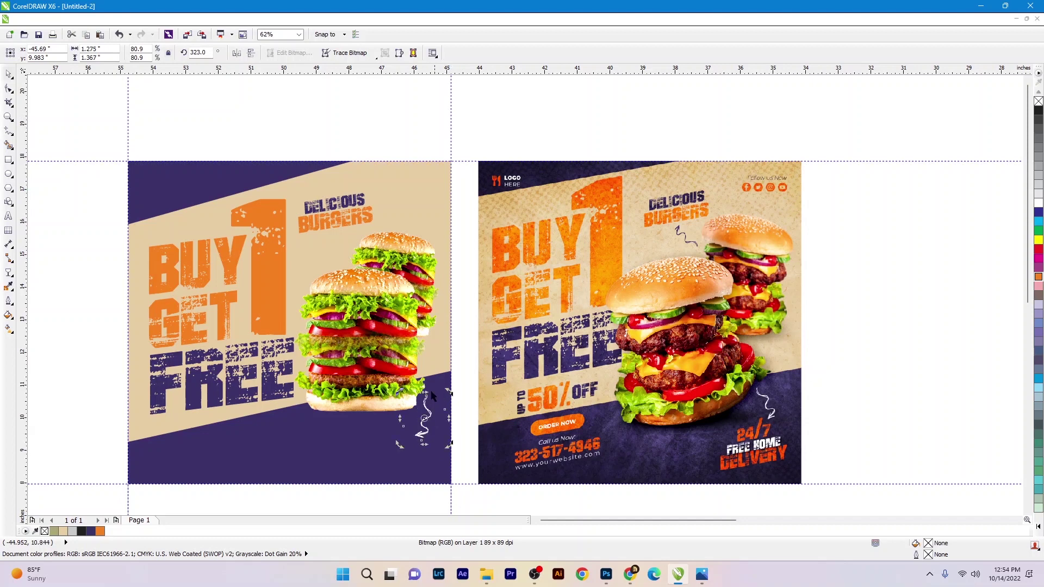
left_click(432, 395, "shift")
left_click_drag(401, 242, 403, 235)
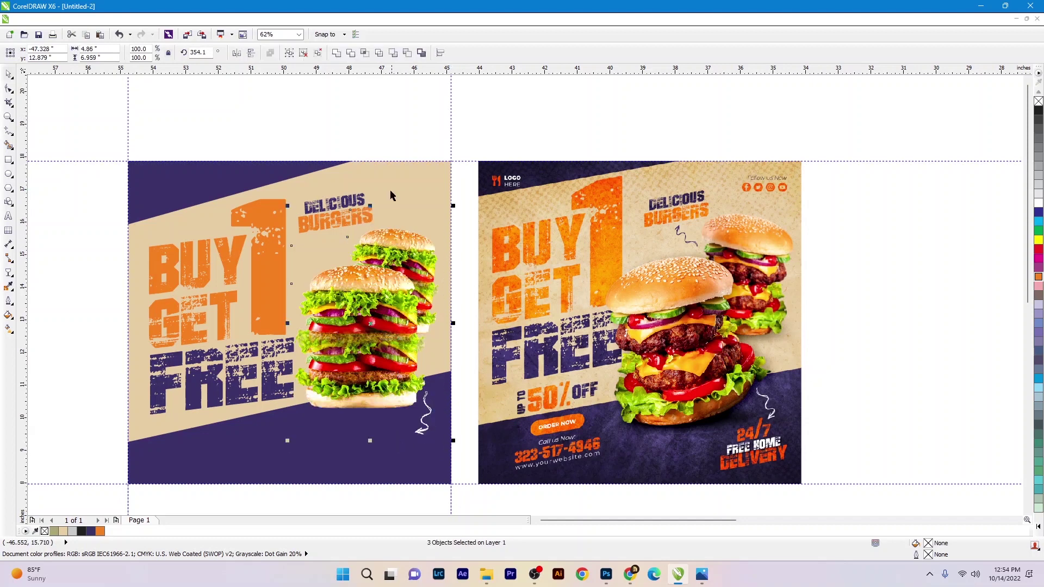
left_click(355, 214)
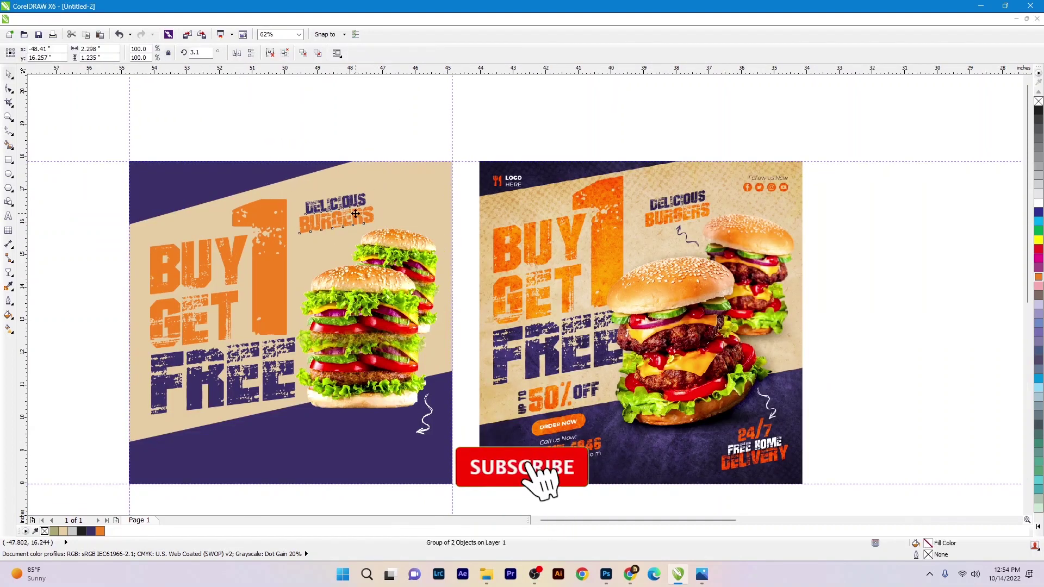
- Paste a copy of the arrow and trace it into a high-quality outline curve
key("ctrl+v")
scroll(325, 239, "up", 3)
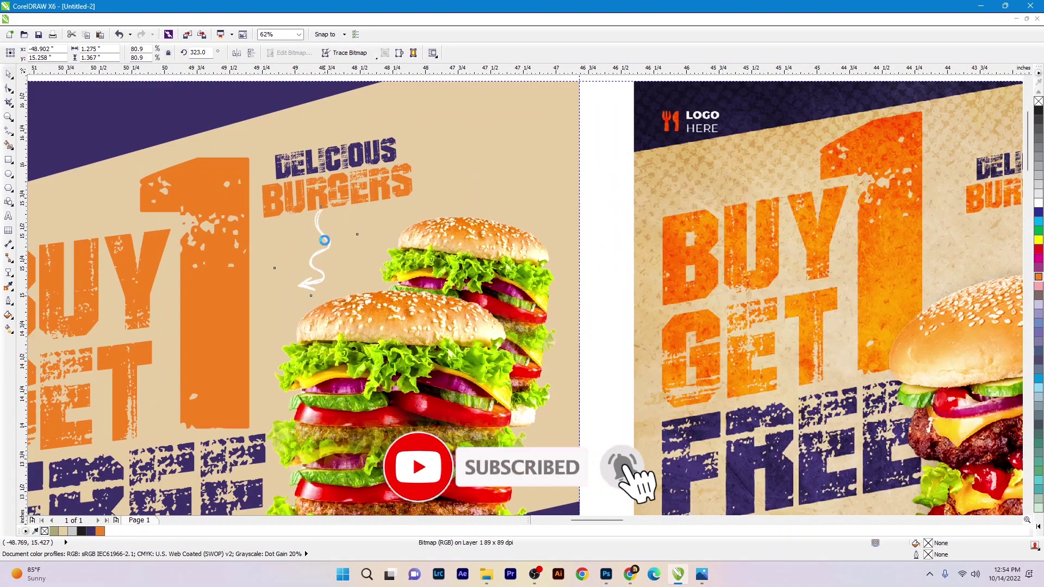
left_click(350, 53)
mouse_move(370, 91)
left_click(467, 147)
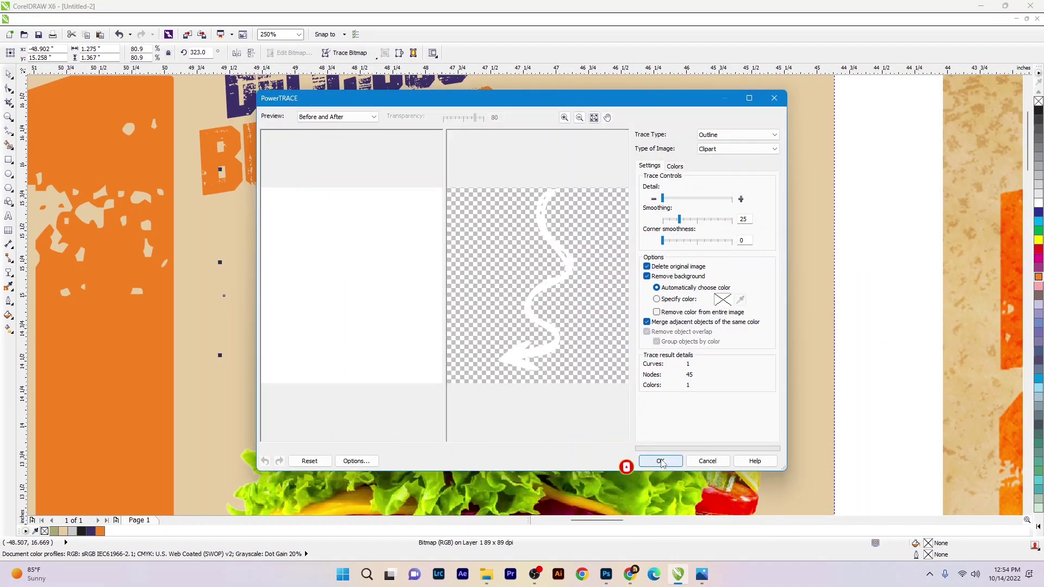
left_click(660, 461)
- Fill the traced arrow with the dark purple sampled from DELICIOUS
left_click(9, 287)
left_click(326, 98)
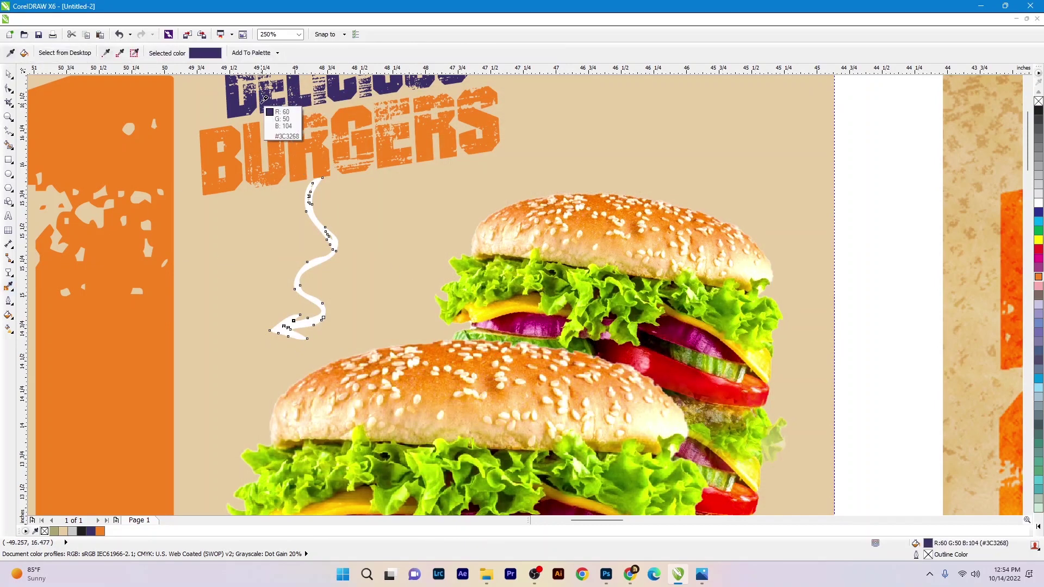
scroll(319, 222, "up", 2)
left_click(309, 224)
scroll(310, 223, "down", 2)
key("space")
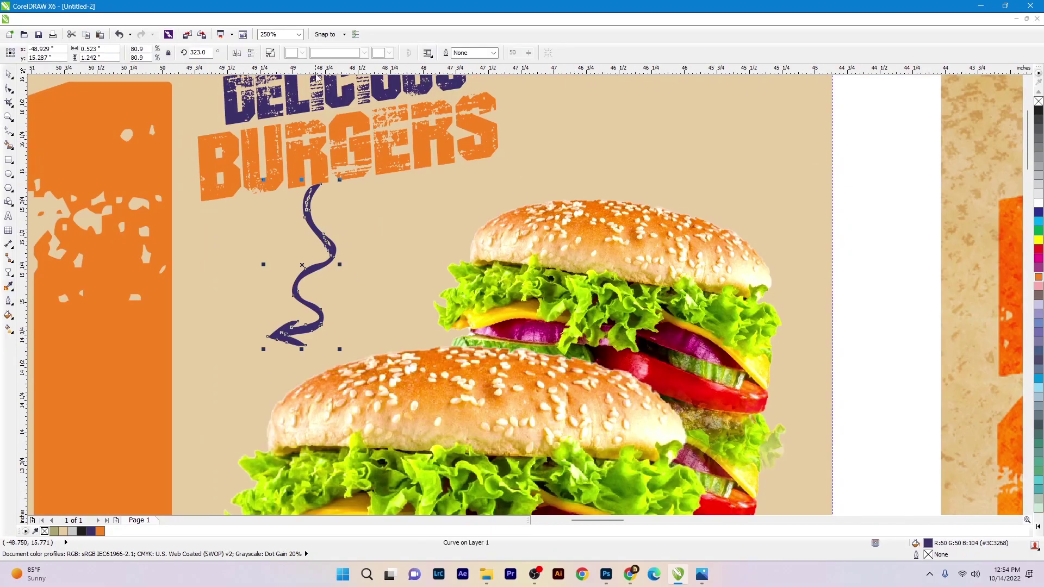
- Flip the purple arrow vertically and move it just under the heading
left_click(250, 53)
left_click_drag(331, 267, 393, 276)
scroll(394, 277, "down", 2)
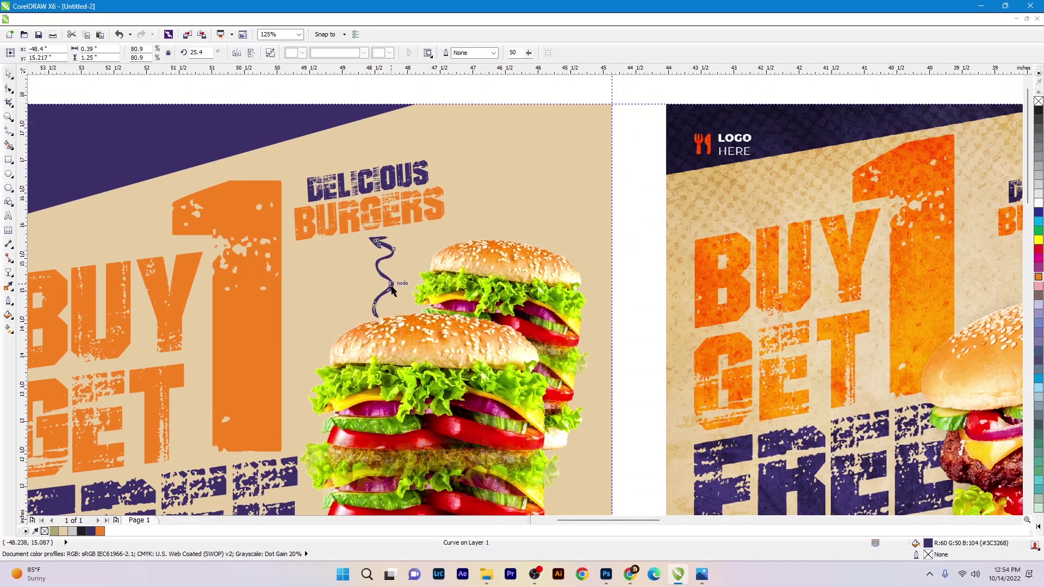
- Shrink the arrow to about 69% and place the Icon logo at the flyer's top-left
left_click_drag(399, 321, 396, 313)
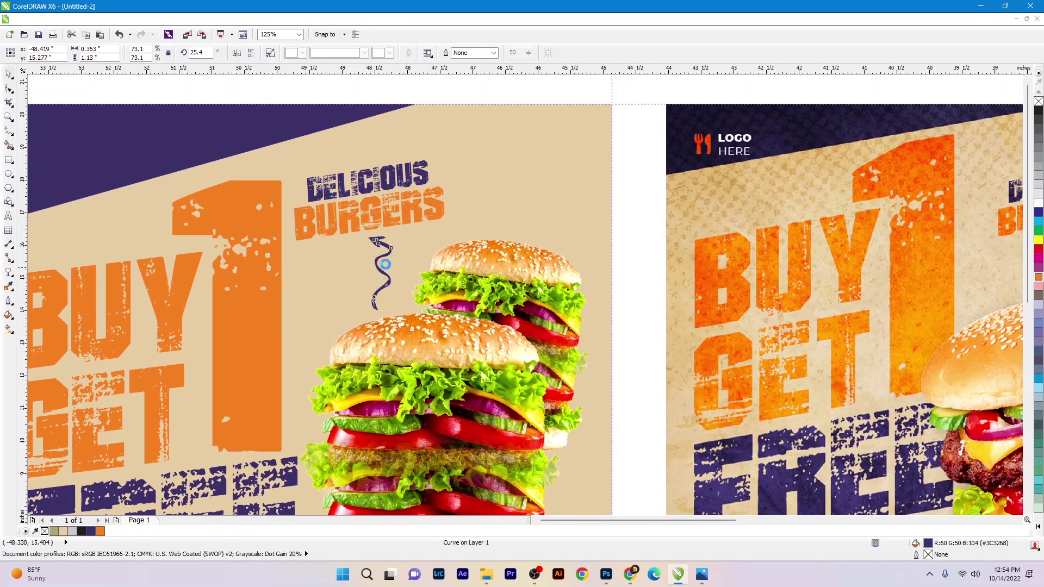
scroll(393, 287, "down", 3)
scroll(382, 302, "up", 3)
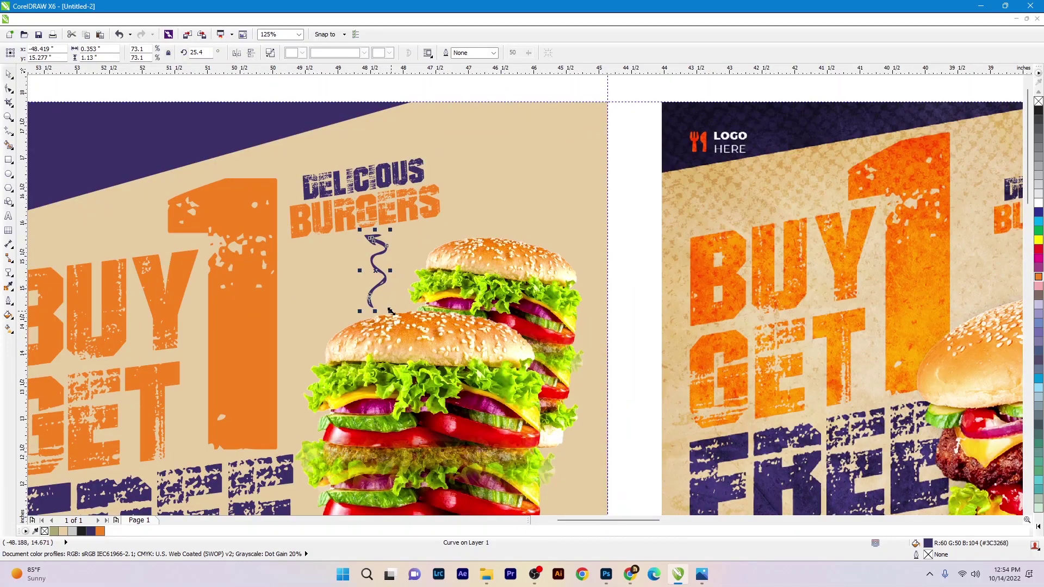
left_click_drag(389, 310, 388, 279)
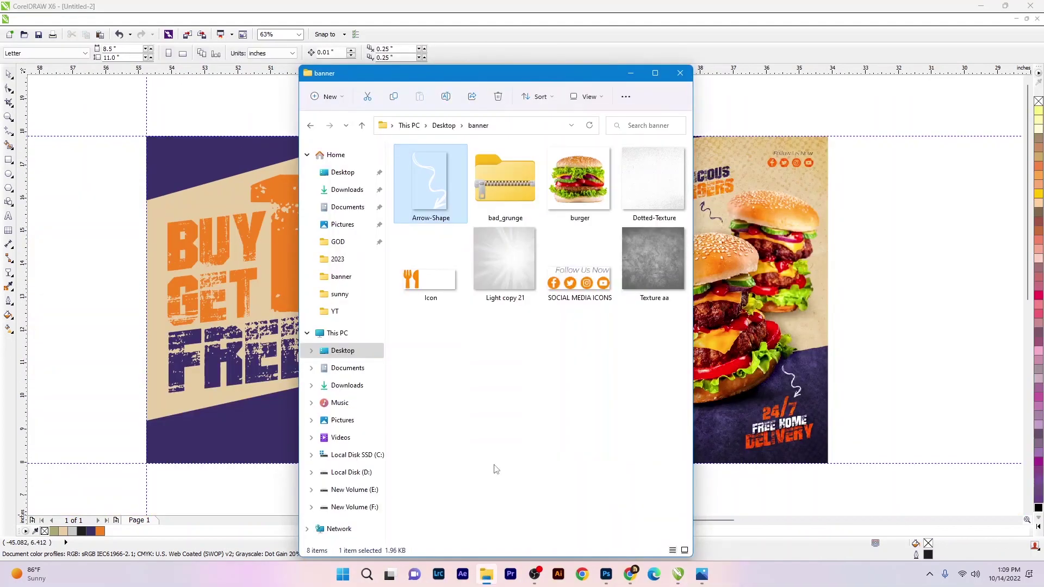
left_click(430, 264)
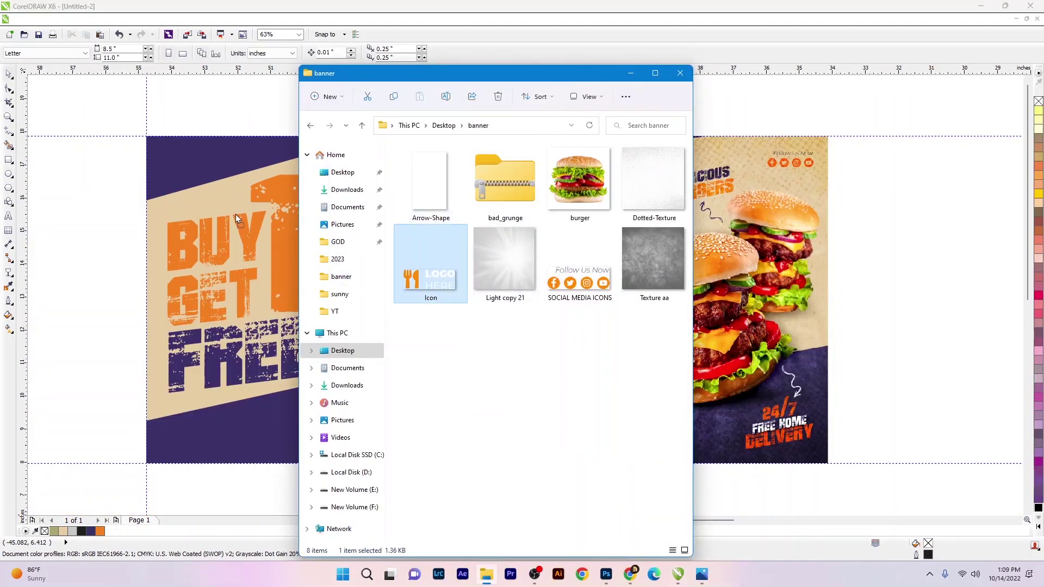
left_click_drag(236, 215, 200, 155)
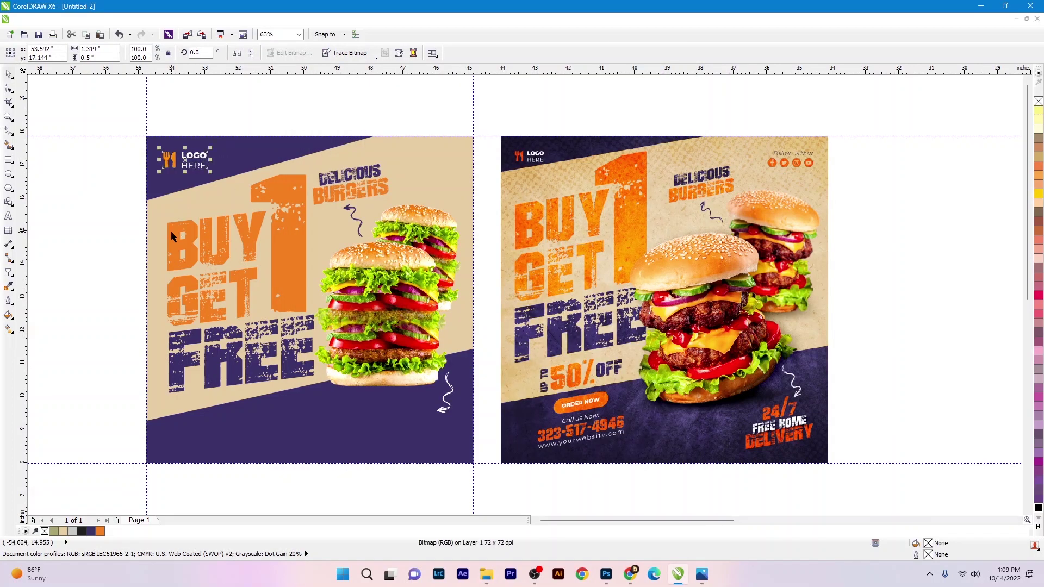
- Shift the LOGO HERE icon slightly to the right
key("Escape")
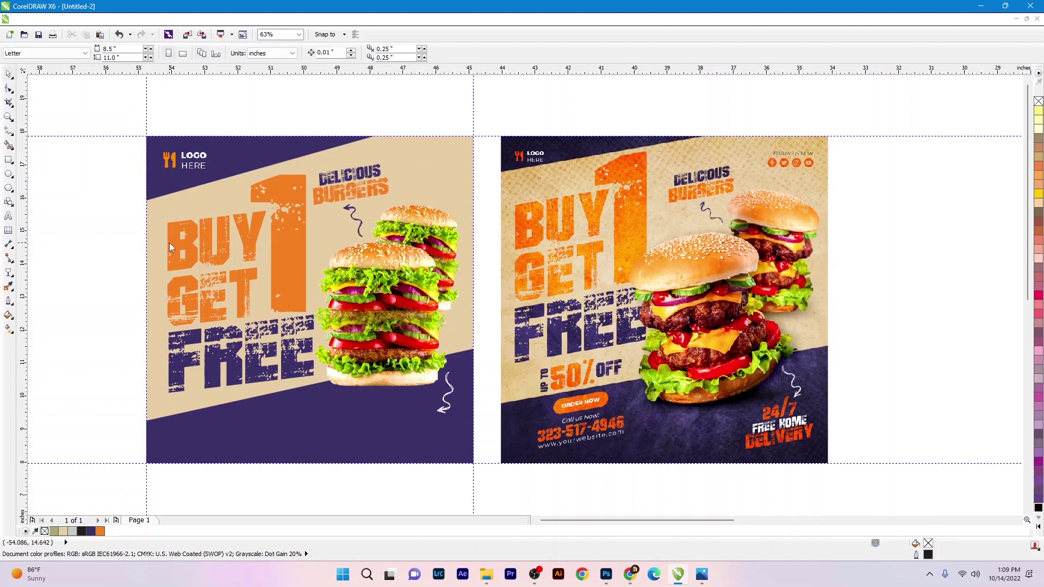
left_click(185, 161)
left_click_drag(184, 161, 191, 161)
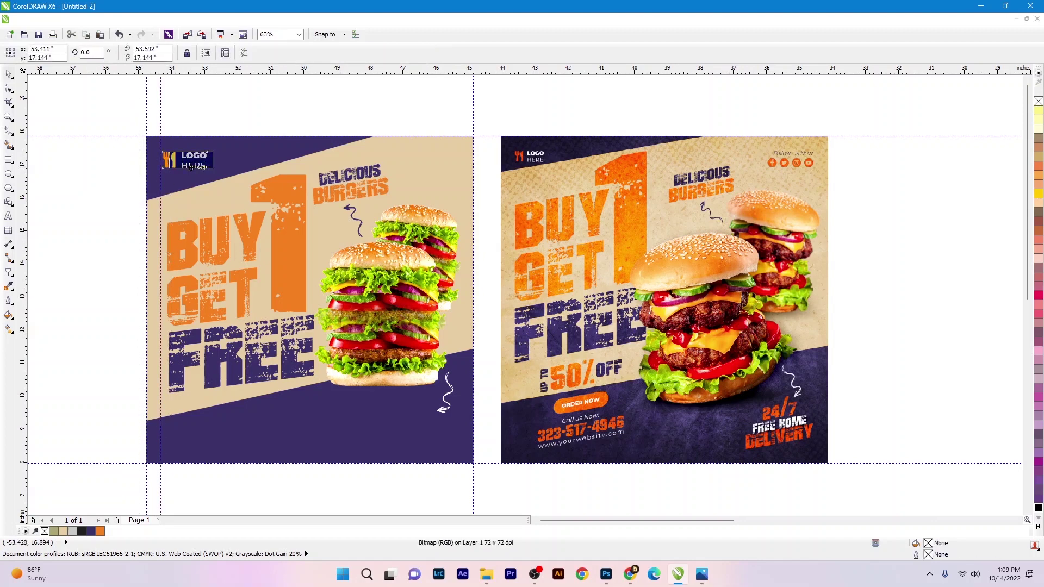
left_click(261, 93)
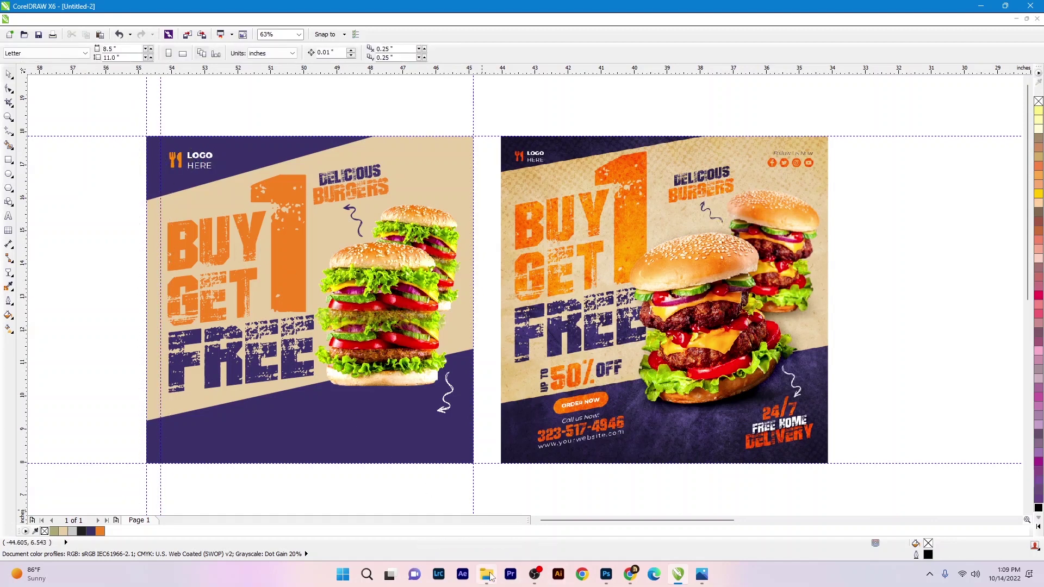
- Place the SOCIAL MEDIA ICONS file at the flyer's top-right corner
left_click(490, 575)
left_click(580, 298)
left_click_drag(581, 298, 405, 172)
left_click(450, 116)
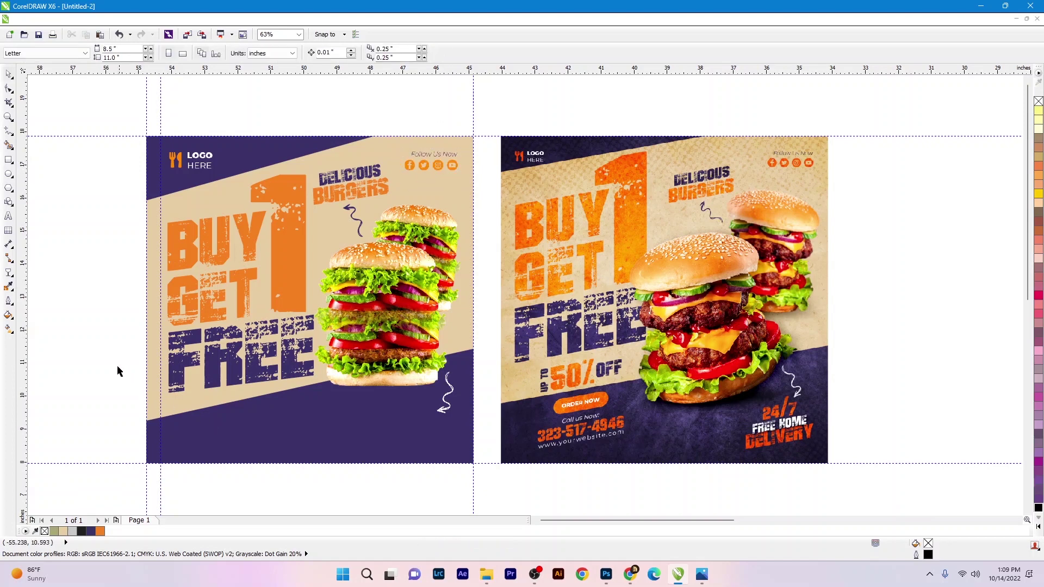
- Duplicate FREE below the flyer, shrink the copy to about 60%, and make it peach
left_click_drag(180, 370, 182, 462)
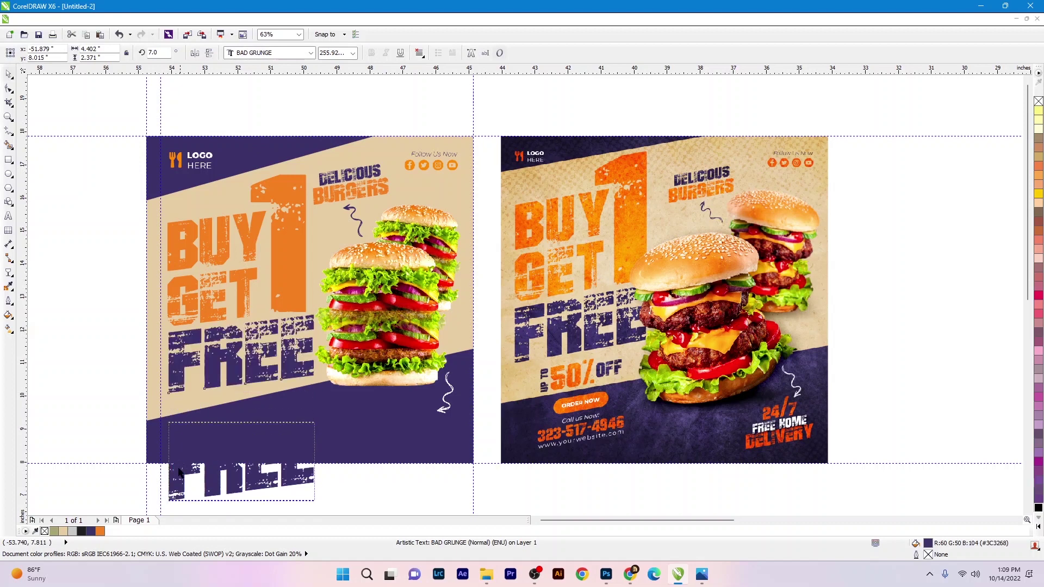
right_click(182, 462)
key("Escape")
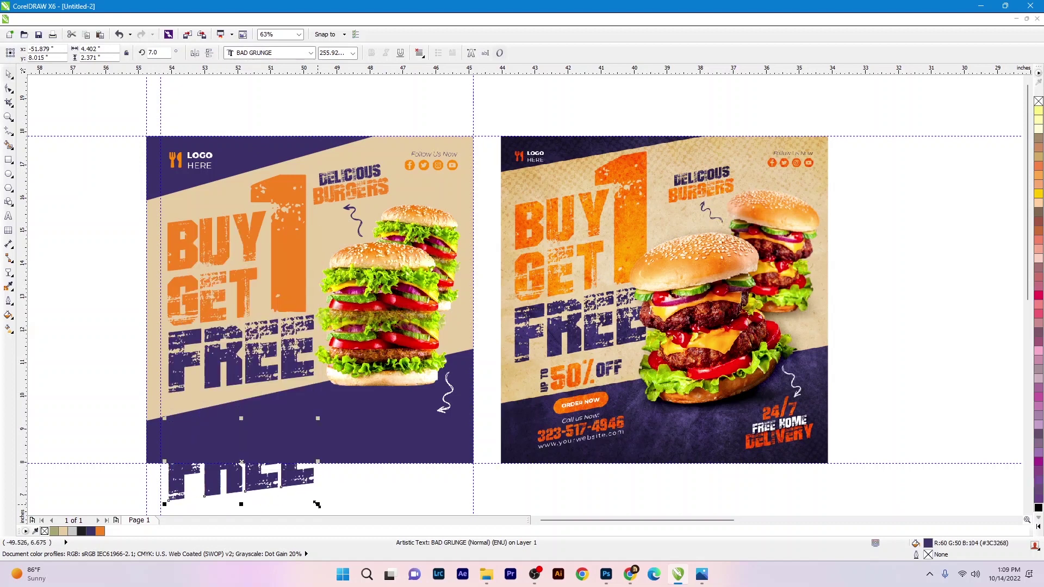
left_click_drag(317, 504, 275, 466)
left_click(1037, 203)
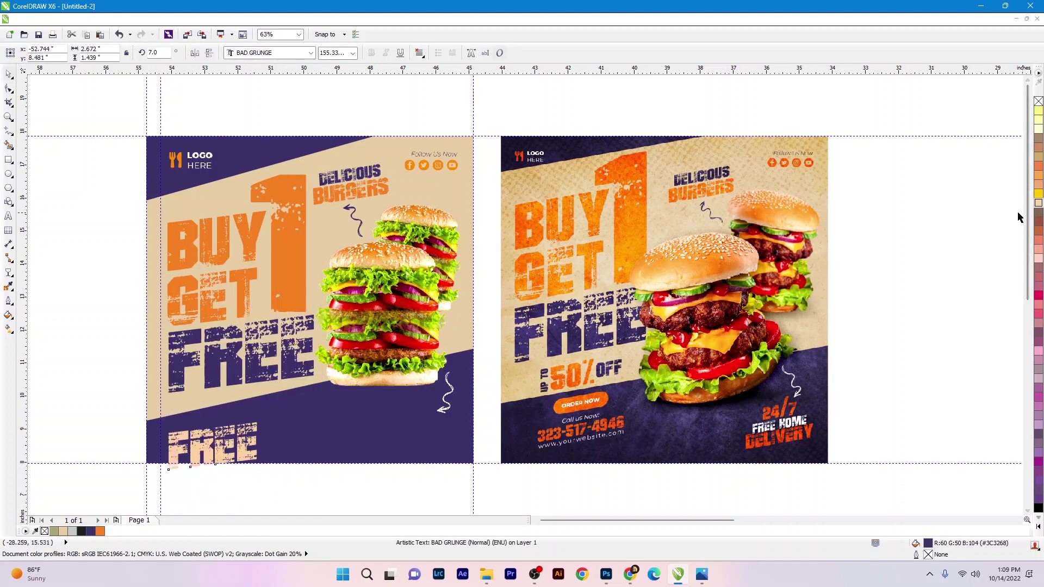
- Retype the FREE copy as '50%' and shrink it slightly
double_click(208, 448)
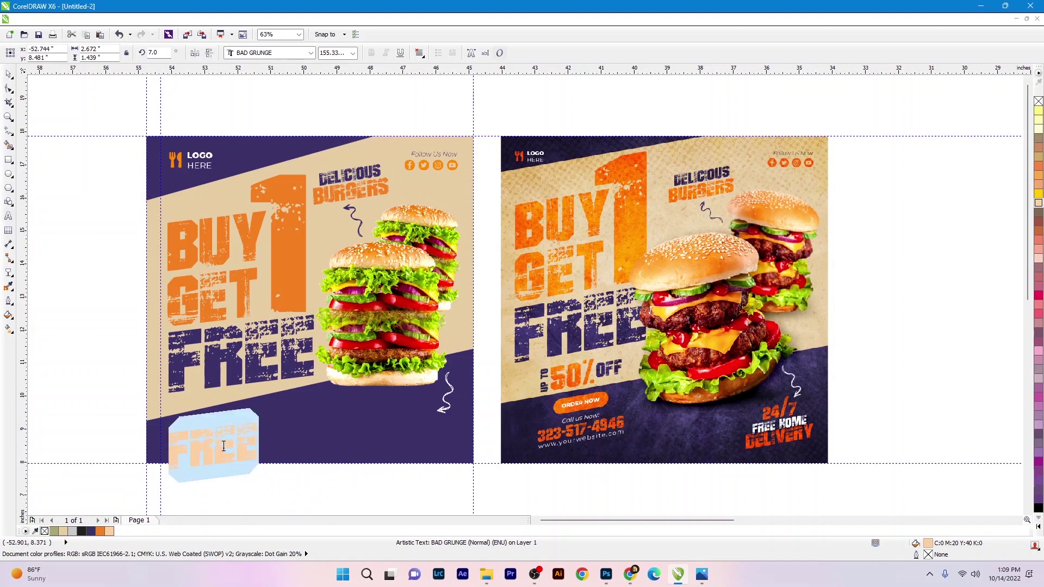
type("80")
key("ctrl+a")
type("50")
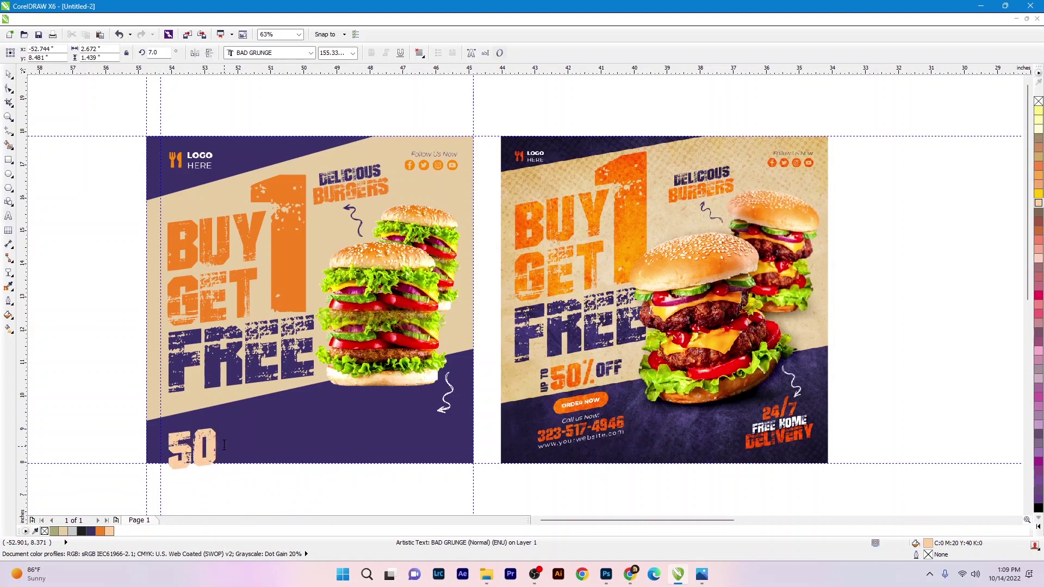
scroll(224, 445, "down", 1)
type("%")
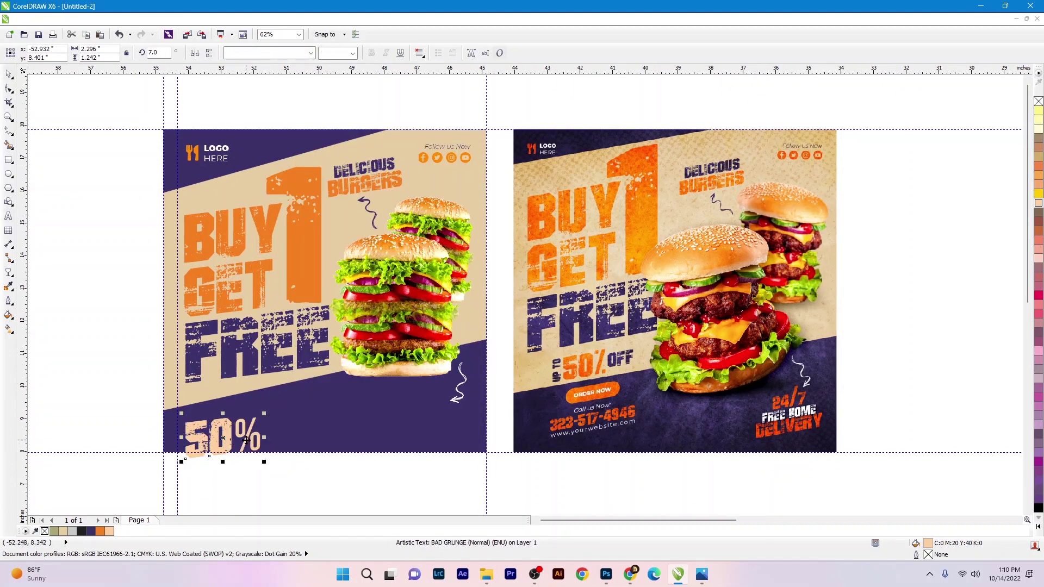
left_click_drag(265, 461, 277, 441)
- Copy GET's orange fill onto the 50% text
left_click_drag(256, 300, 222, 422)
scroll(229, 357, "down", 2)
left_click(228, 357)
scroll(228, 357, "up", 2)
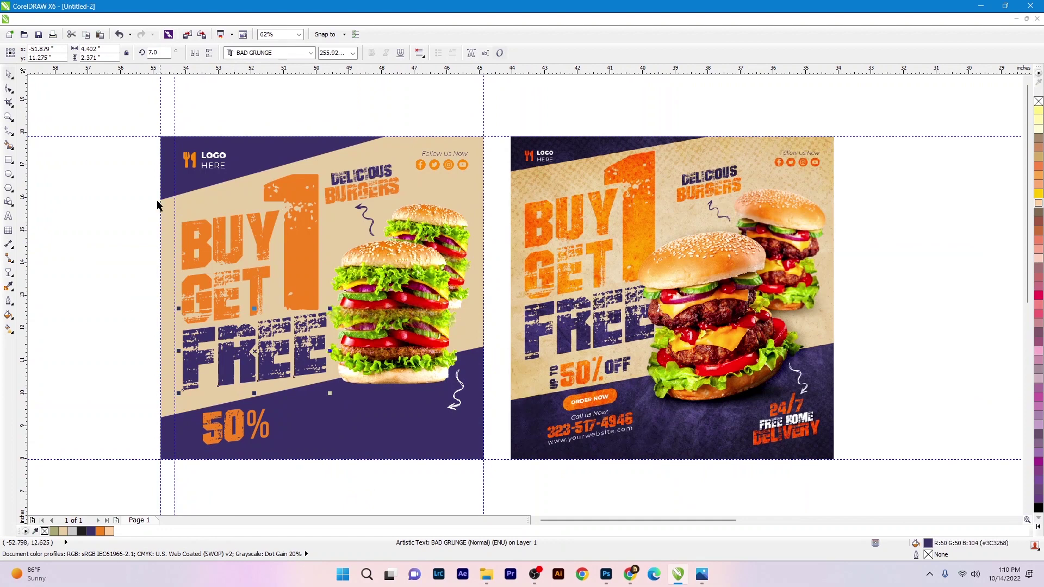
- Nudge the BUY and GET text upward, undoing the last change
left_click(261, 243)
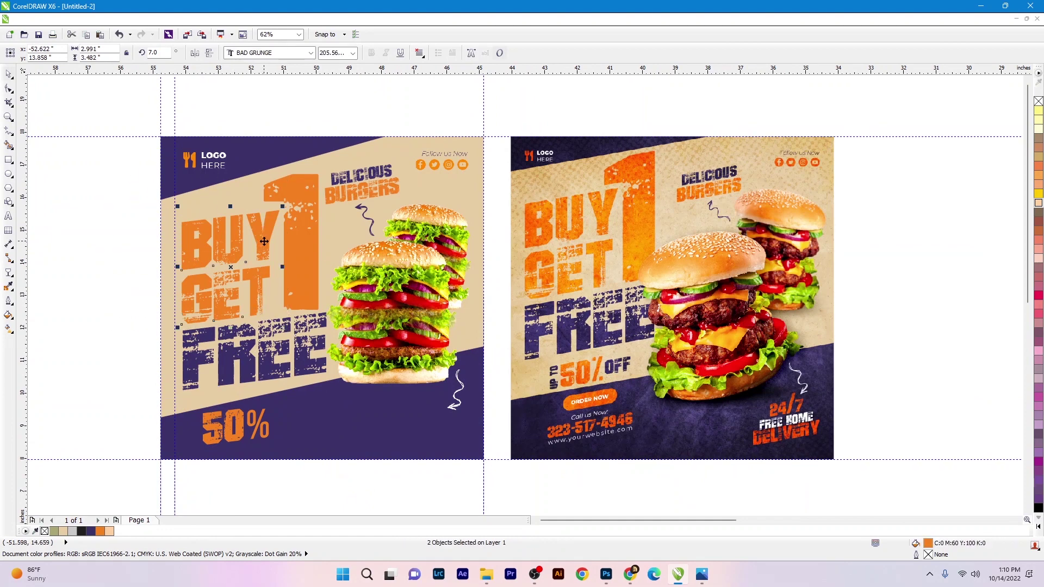
left_click_drag(263, 239, 264, 235)
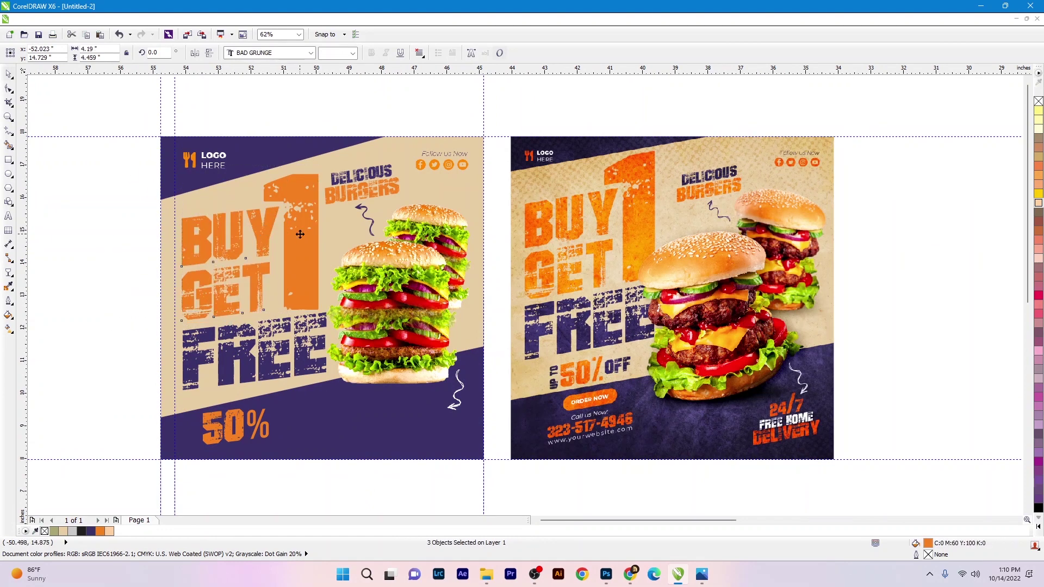
key("Up")
key("Up")
key("Up")
left_click(207, 345)
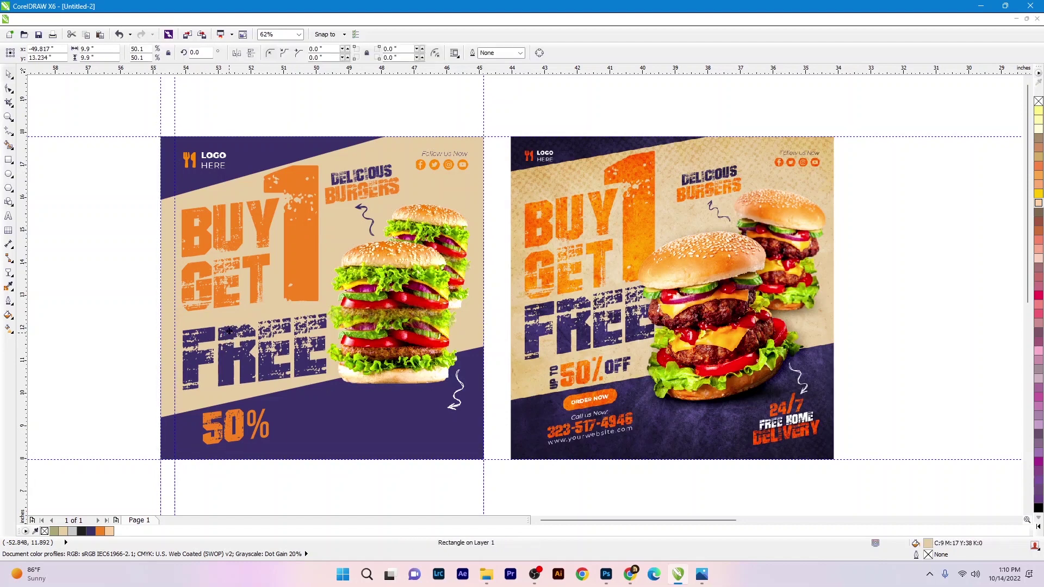
key("ctrl+z")
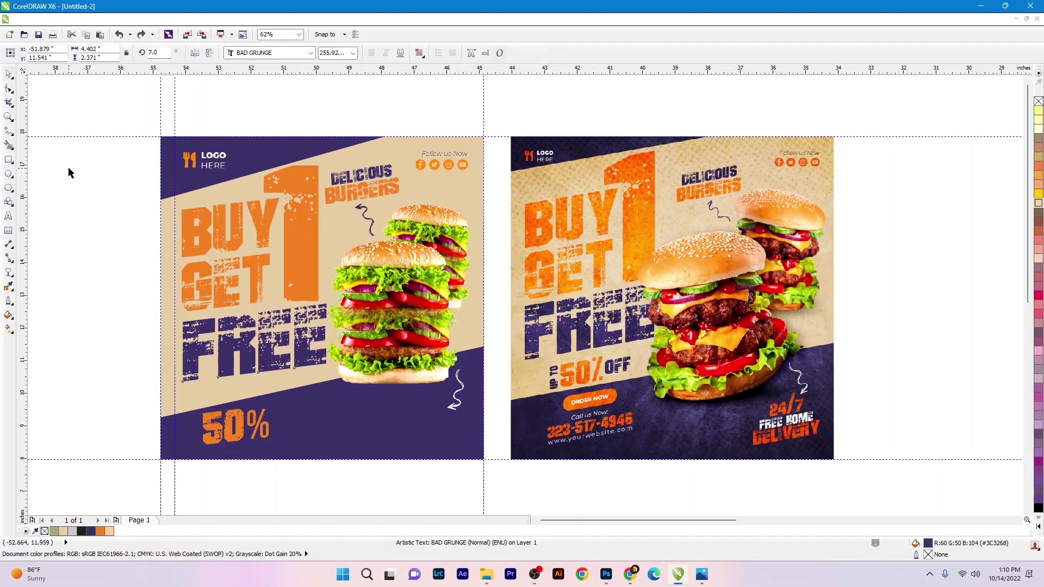
- Shrink the headline text slightly and move 50% up closer to FREE
left_click_drag(102, 124, 326, 374)
left_click_drag(54, 113, 330, 337)
left_click(326, 382, "shift")
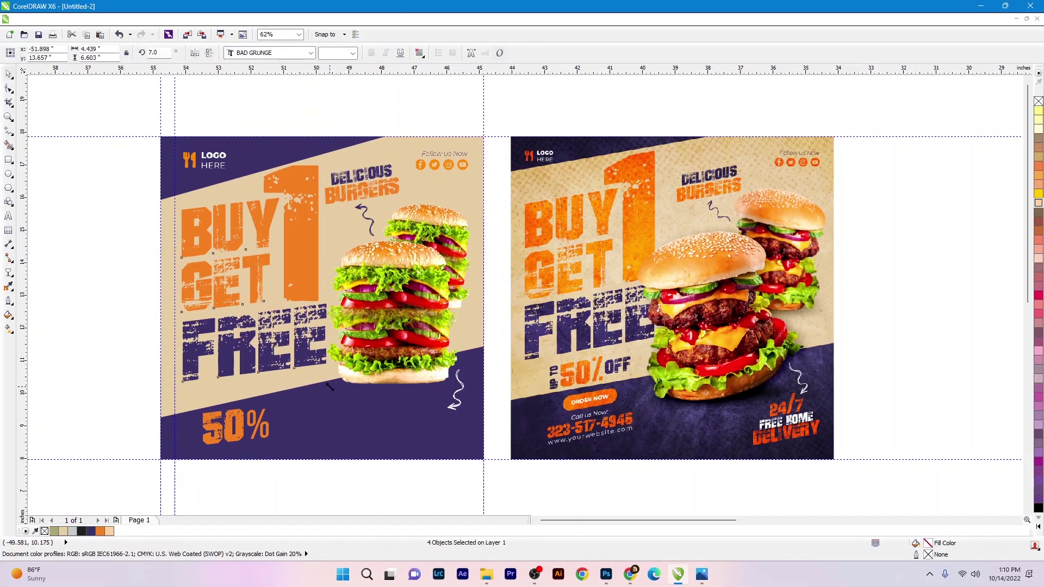
left_click_drag(329, 387, 325, 382)
left_click(237, 421)
left_click_drag(236, 421, 232, 384)
- Lower the purple bottom band's left end by dragging its nodes with the Shape tool
left_click(262, 409)
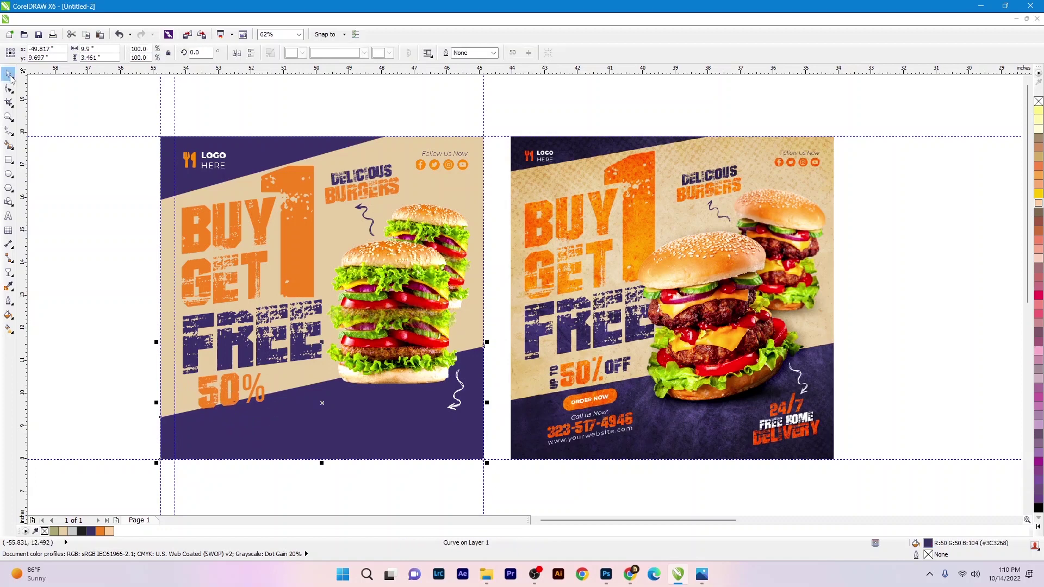
left_click(9, 90)
mouse_move(482, 349)
left_mouse_down()
mouse_move(485, 363)
mouse_move(484, 353)
left_mouse_up()
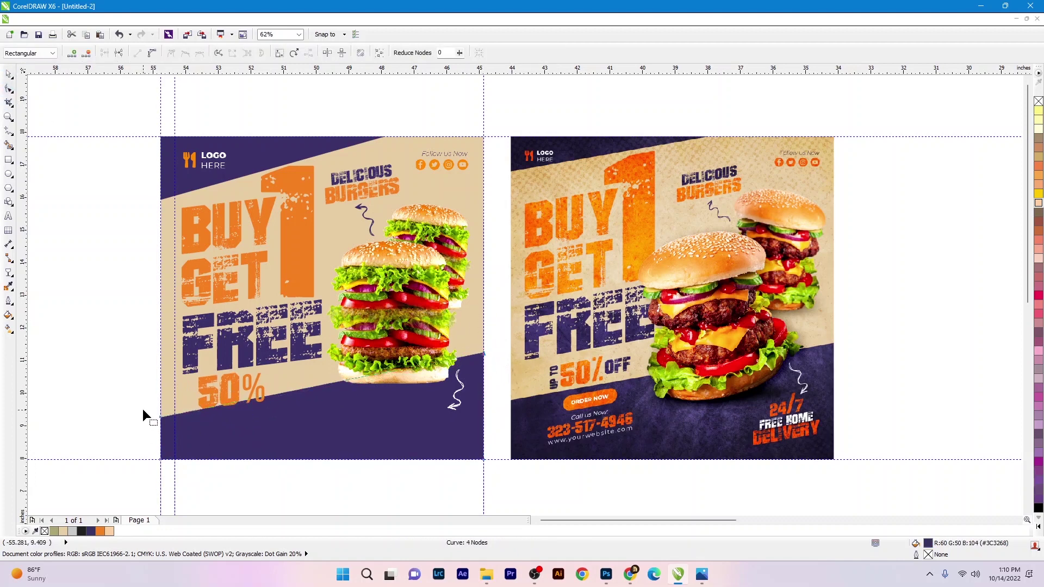
left_click_drag(161, 418, 162, 432)
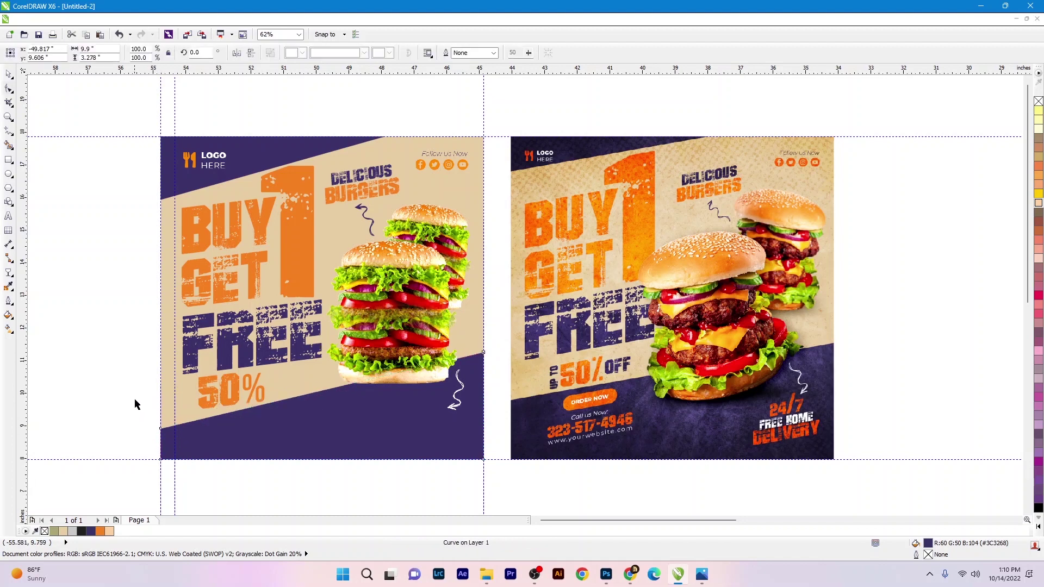
key("space")
scroll(226, 399, "up", 3)
left_click(235, 403)
- Tilt the 50% label a little more, to 9.7°
left_click(235, 404)
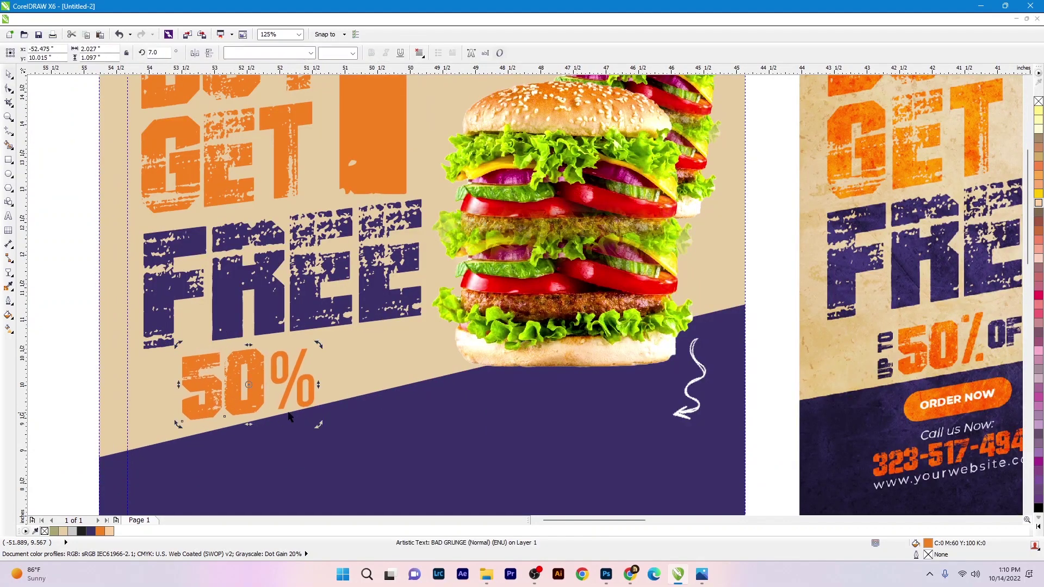
left_click_drag(316, 424, 319, 421)
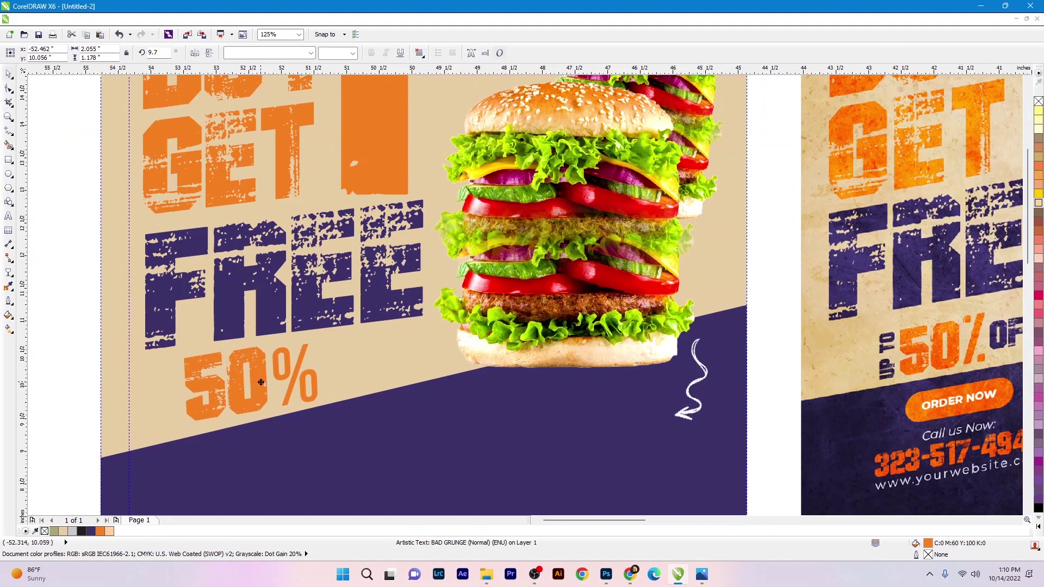
scroll(261, 382, "down", 3)
left_click(158, 360)
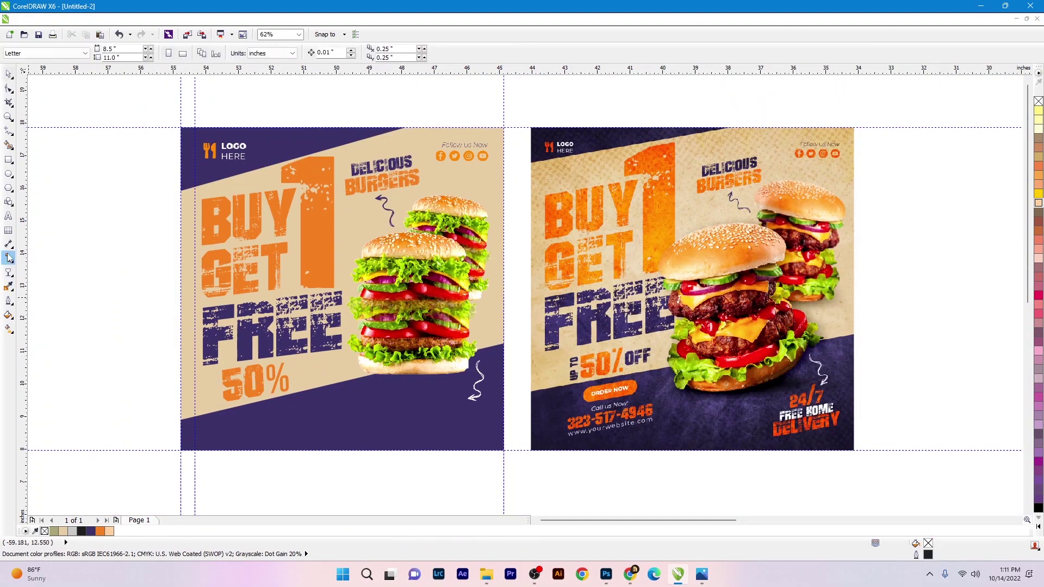
- Copy FREE to the lower left, retype it as 'UP TO', shrink it, and stand it vertically
left_click_drag(256, 329, 154, 408)
type("UP TO")
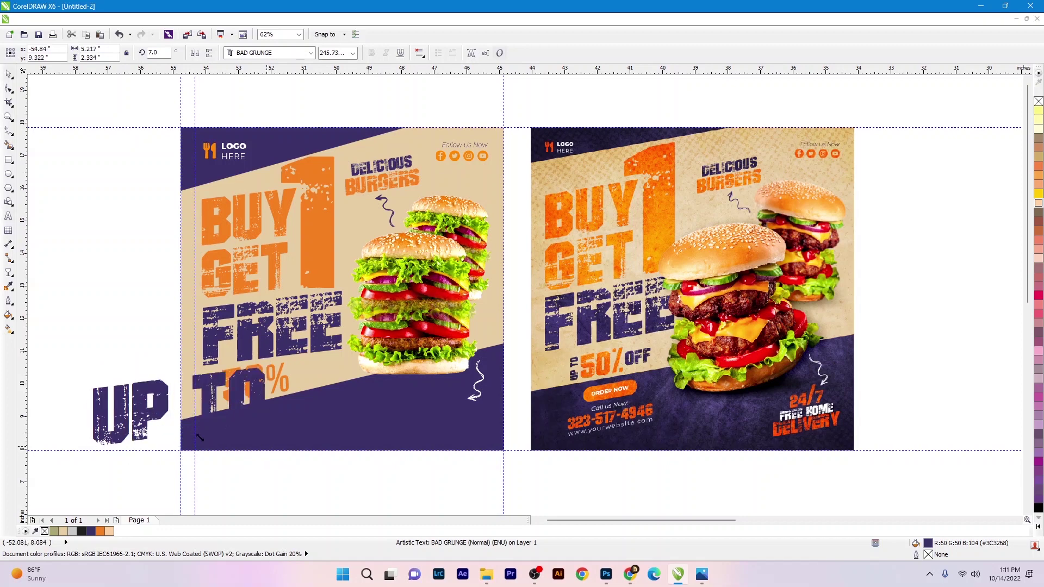
left_click_drag(199, 438, 137, 409)
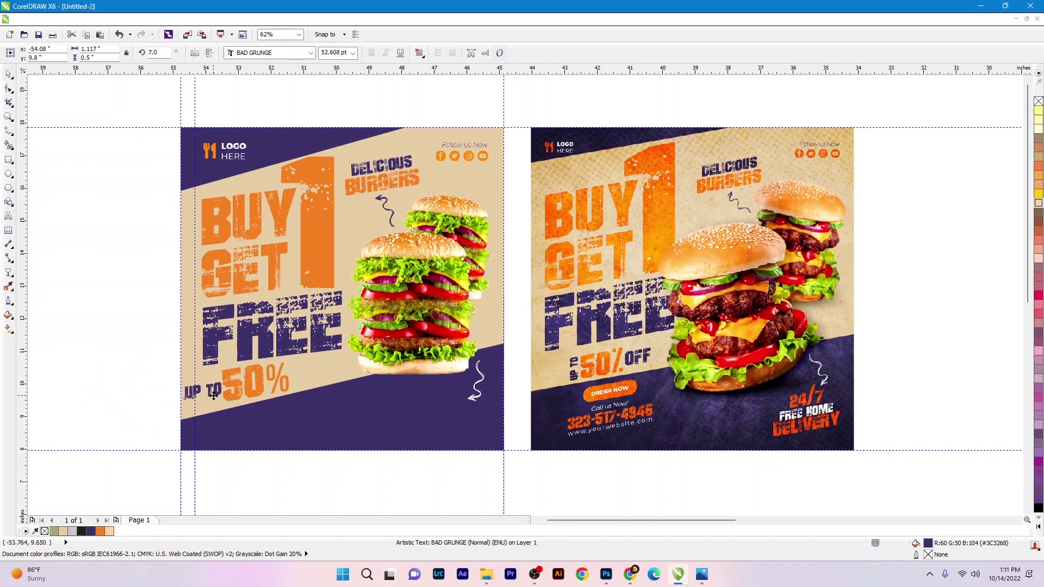
left_click(213, 395)
scroll(214, 395, "up", 2)
left_click_drag(231, 405, 205, 357)
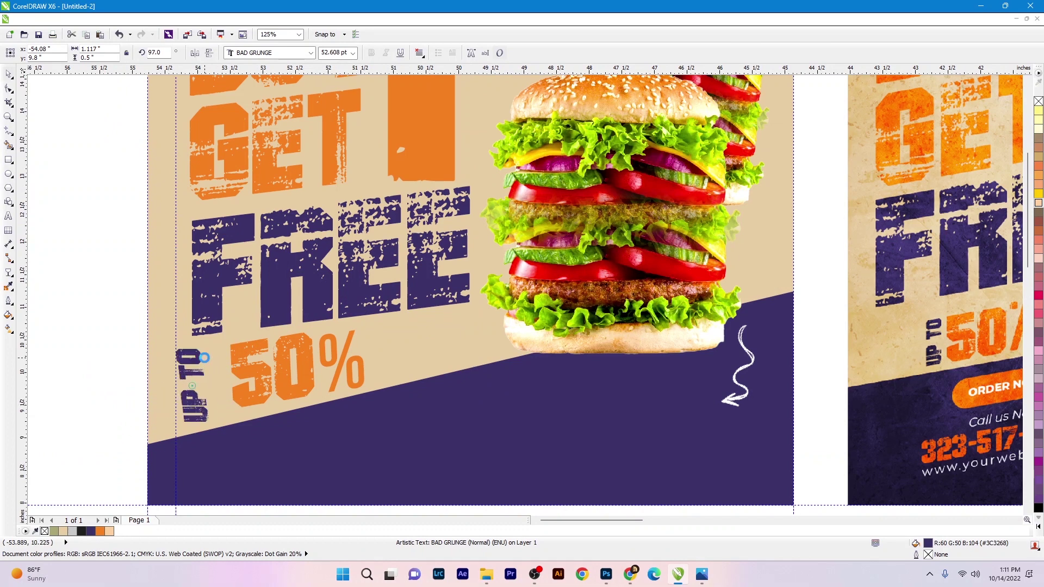
- Move the vertical UP TO right beside the 50%
left_click(8, 89)
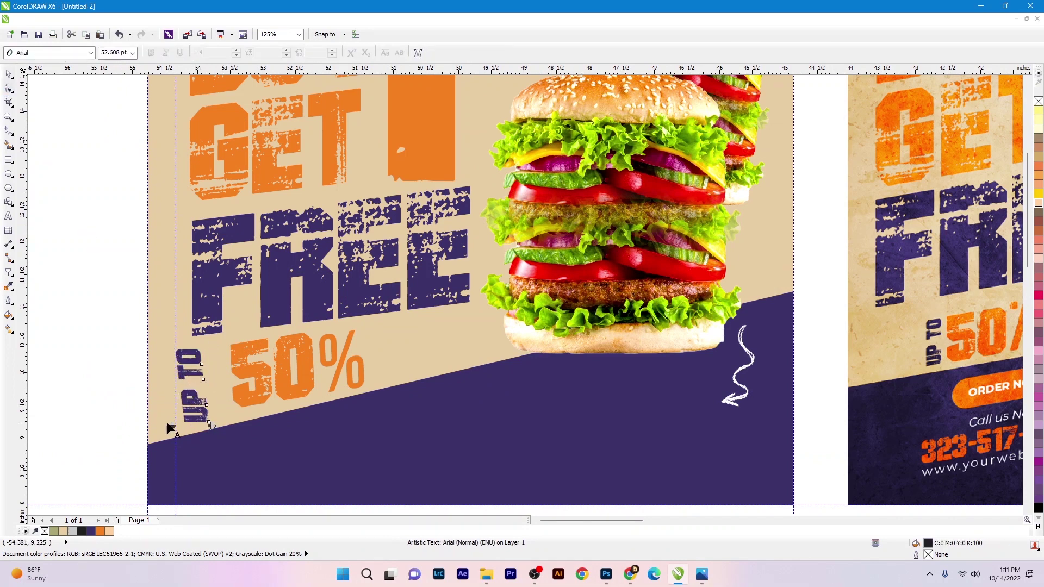
key("space")
left_click_drag(202, 411, 221, 393)
scroll(224, 401, "up", 2)
scroll(221, 393, "down", 4)
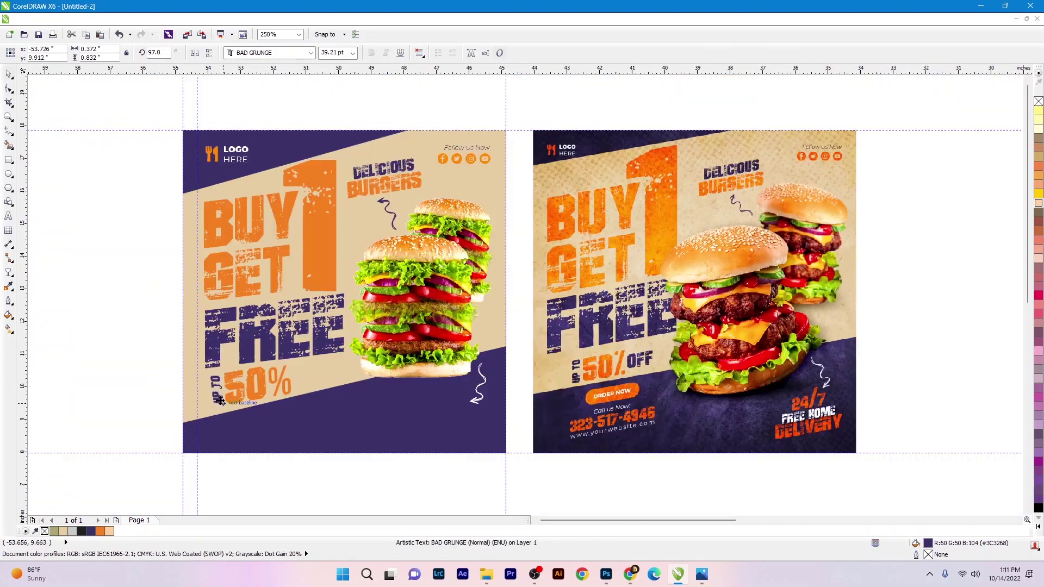
left_click(154, 379)
scroll(202, 398, "up", 2)
scroll(234, 395, "down", 2)
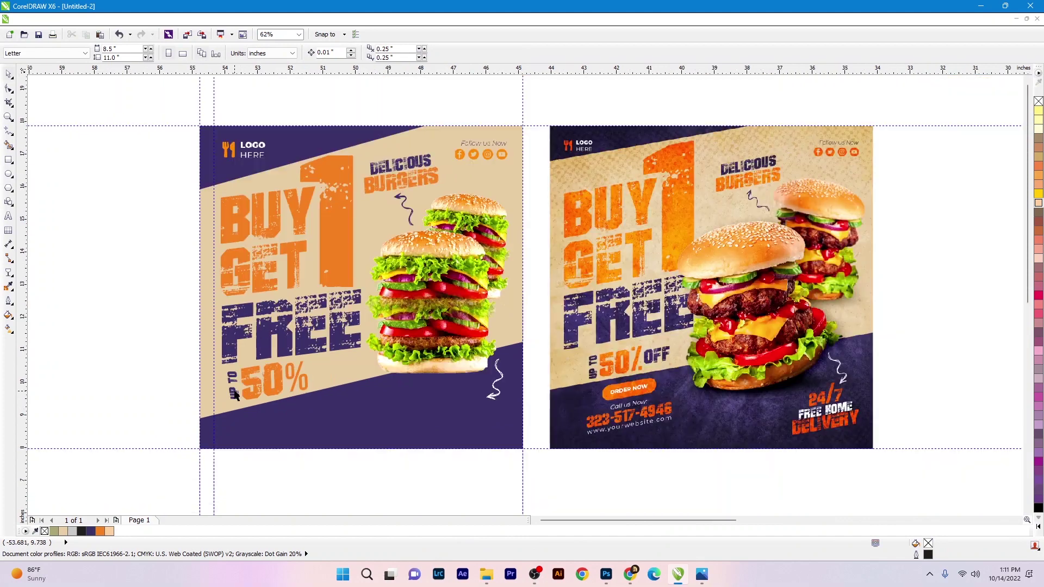
- Duplicate UP TO to the right of 50% as the OFF label
left_click_drag(248, 391, 324, 383)
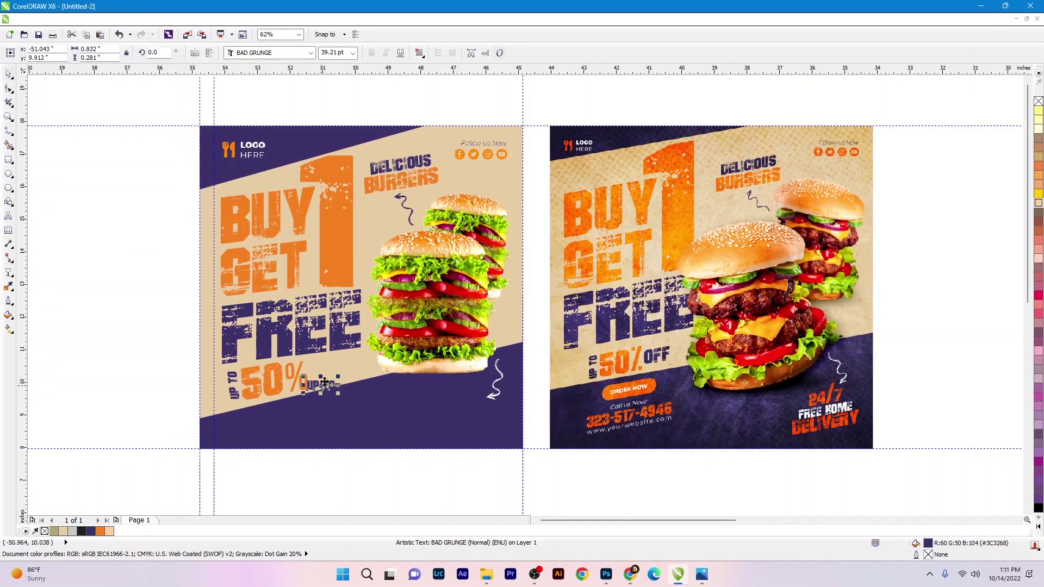
key("ctrl+a")
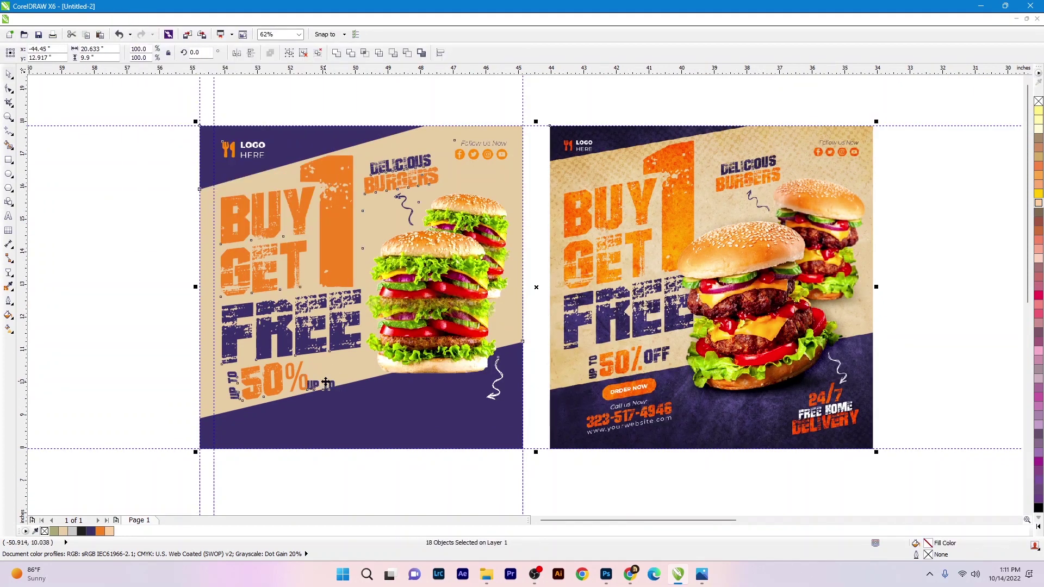
left_click(60, 354)
left_click(328, 386)
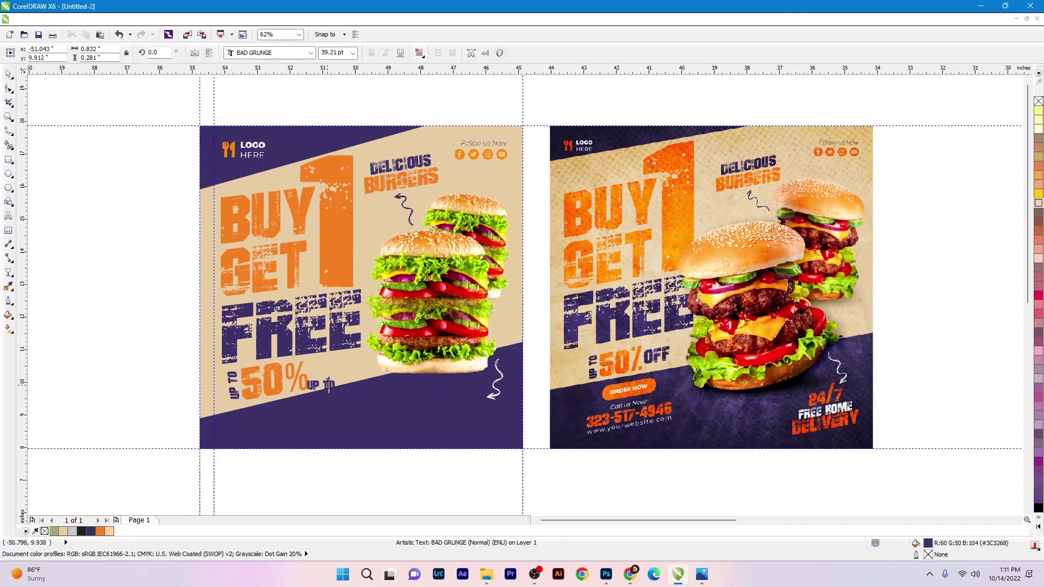
scroll(327, 384, "up", 2)
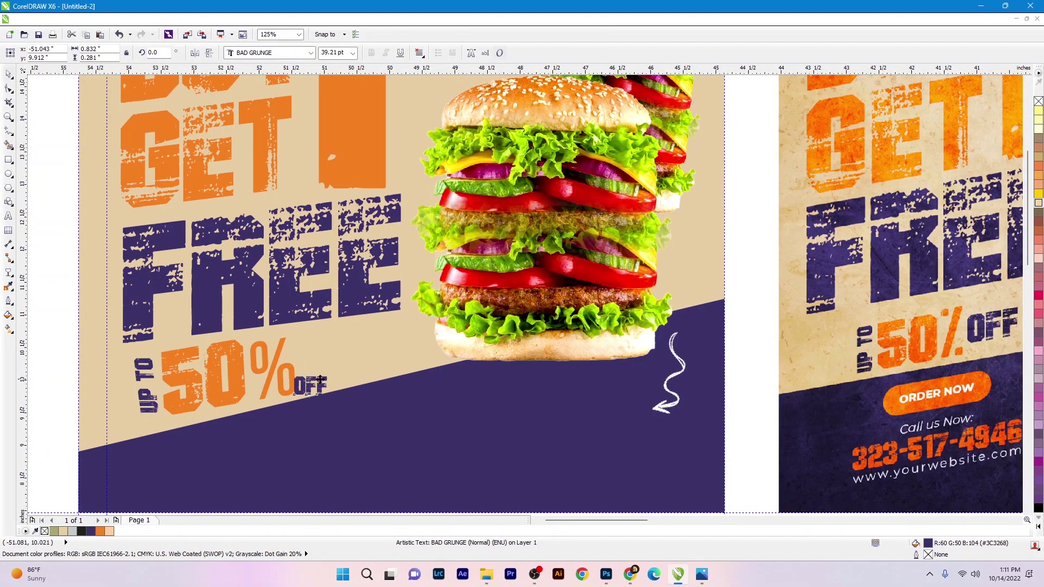
- Move OFF up beside 50%, enlarge it, and tilt it about 10° to match
left_click_drag(320, 379, 382, 315)
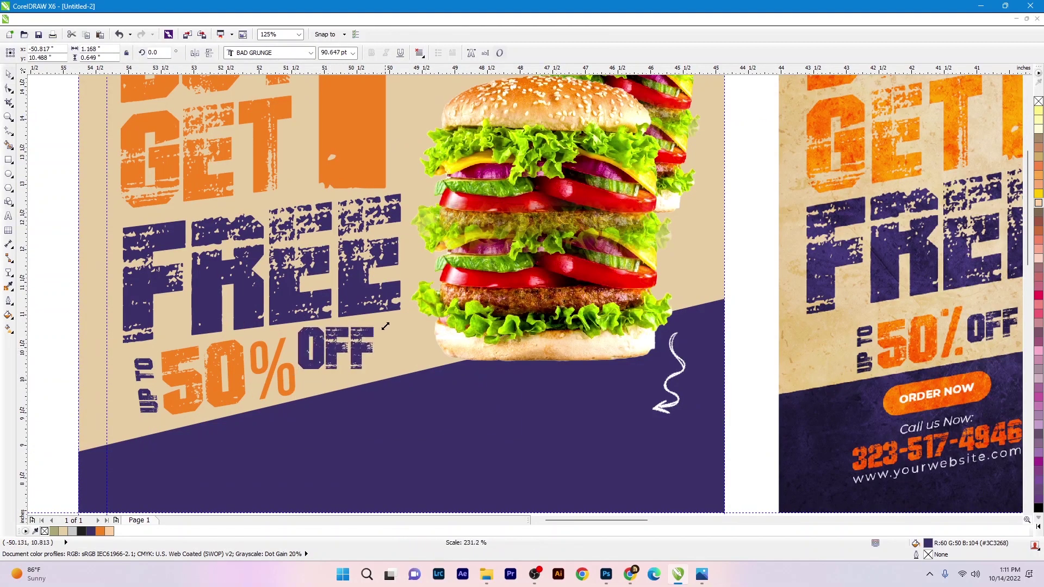
left_click(334, 351)
mouse_move(382, 374)
left_mouse_down()
mouse_move(377, 361)
mouse_move(387, 361)
mouse_move(375, 379)
left_mouse_up()
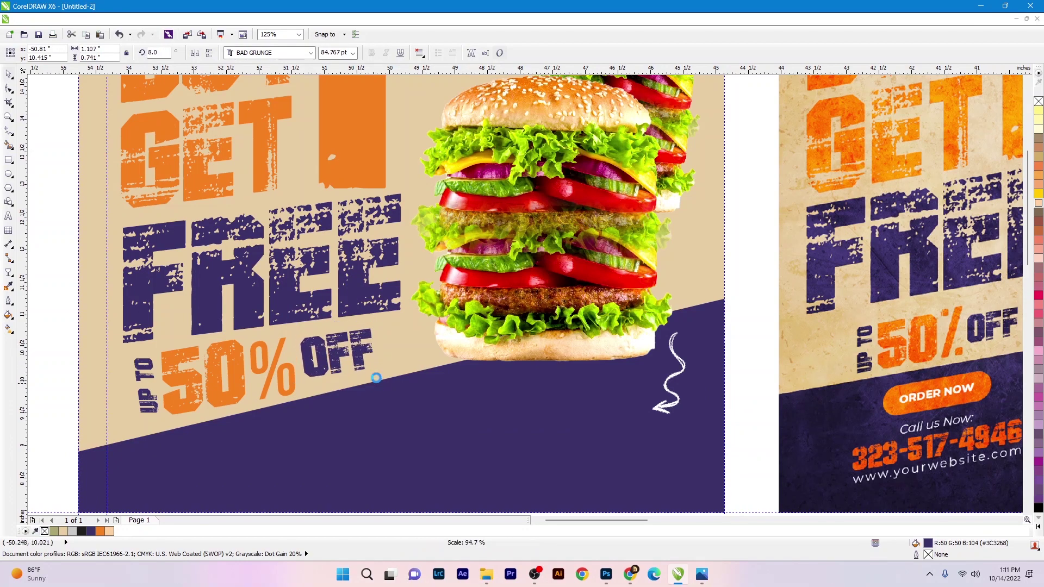
scroll(359, 359, "down", 1)
left_click(392, 415)
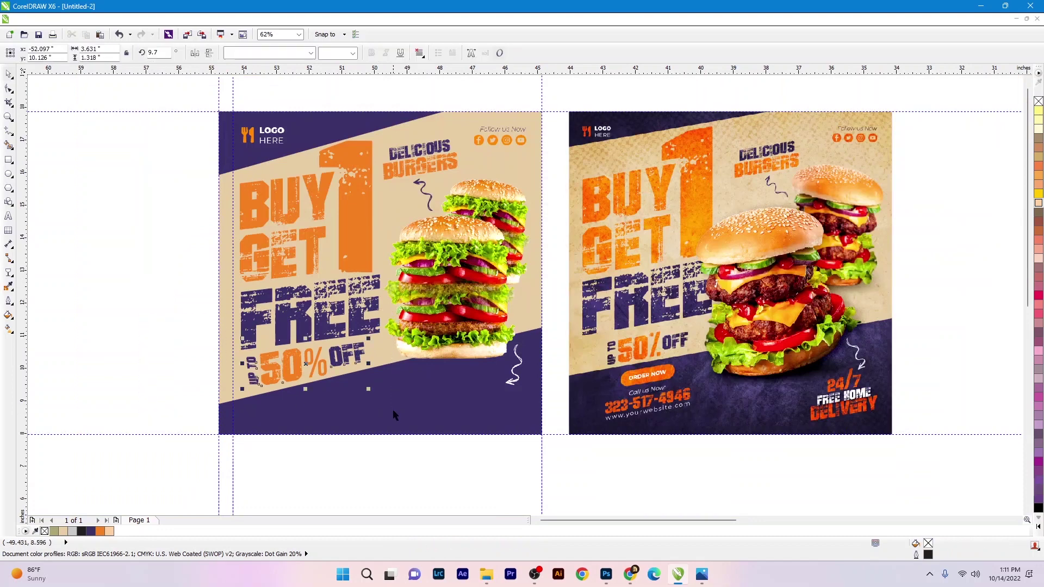
left_click(155, 342)
scroll(494, 416, "down", 1)
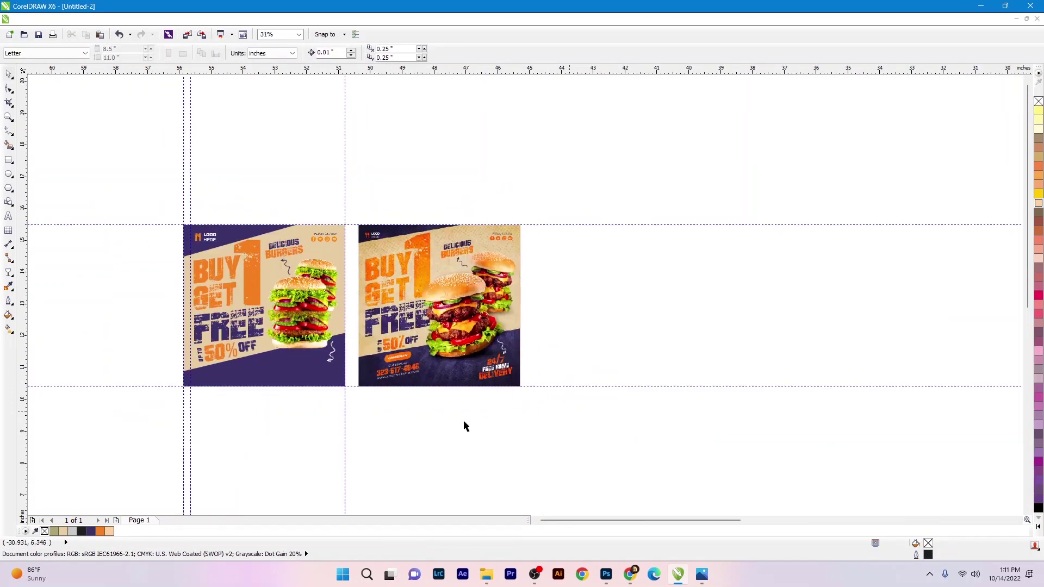
scroll(464, 427, "up", 1)
scroll(147, 366, "up", 1)
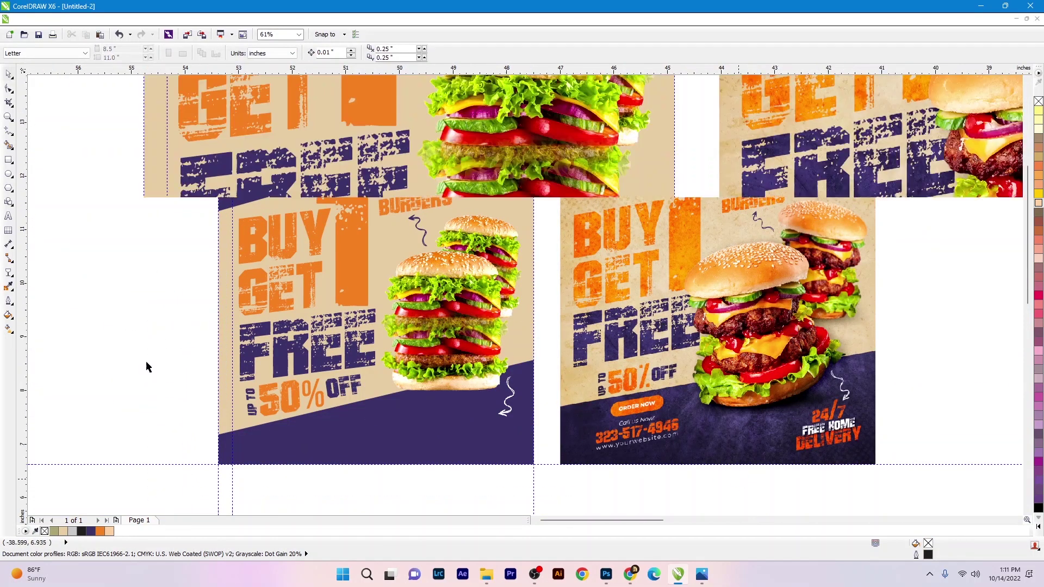
left_click(8, 164)
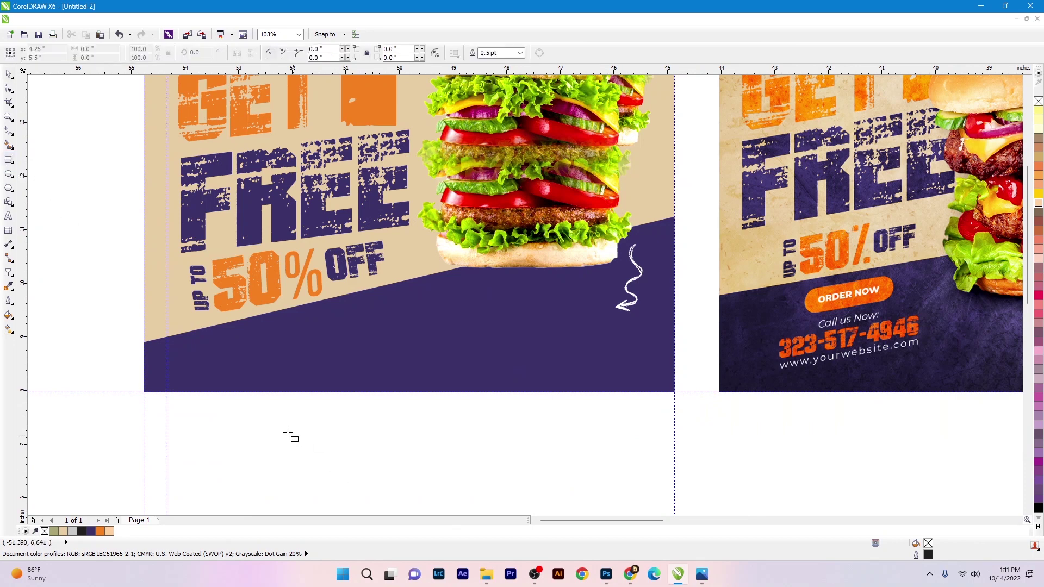
- Draw a fully rounded capsule rectangle and give it GET's orange fill
mouse_move(266, 407)
left_mouse_down()
mouse_move(406, 449)
mouse_move(402, 438)
left_mouse_up()
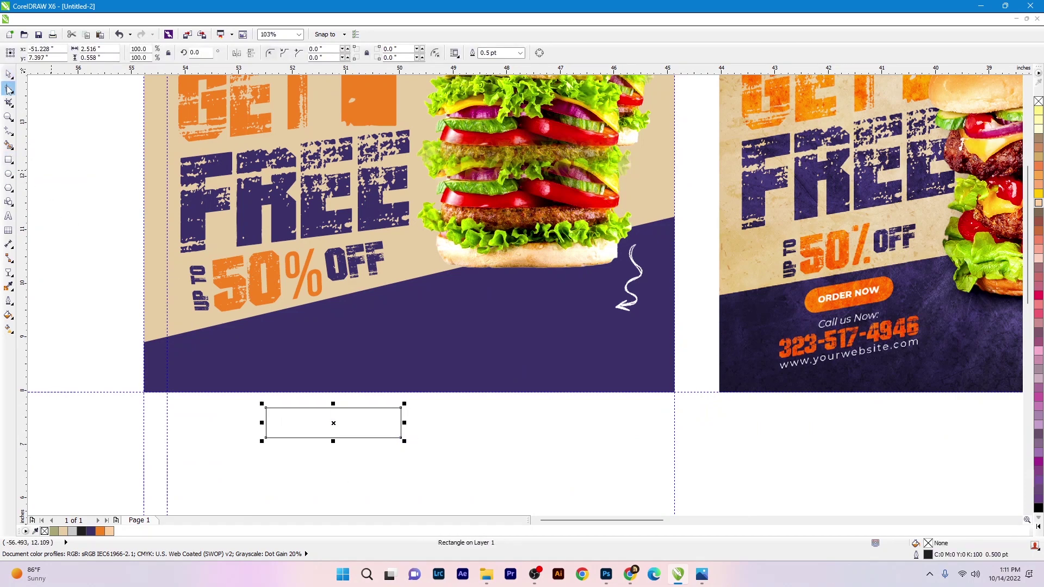
left_click_drag(270, 414, 355, 425)
left_click(395, 334)
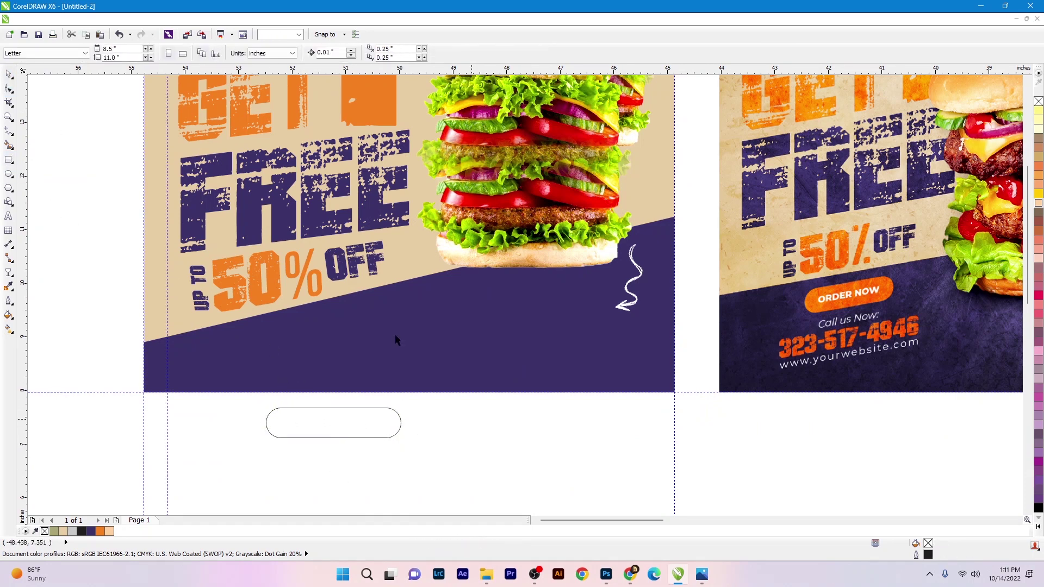
left_click_drag(250, 127, 319, 414)
left_click(318, 414)
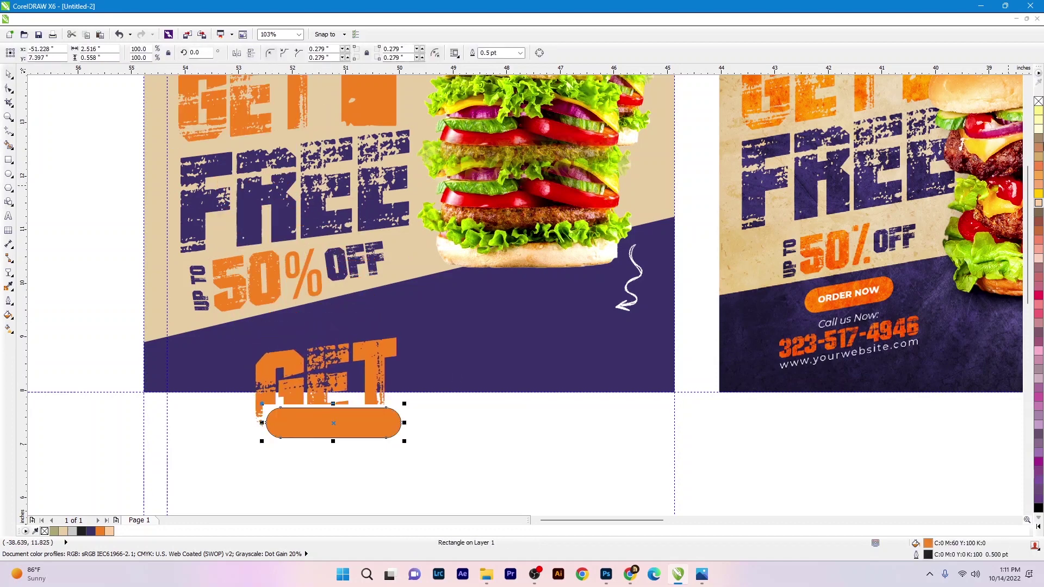
left_click(541, 439)
- Add bold ORDER NOW text centered on the capsule and sized to fit
scroll(366, 375, "down", 3)
scroll(402, 381, "up", 3)
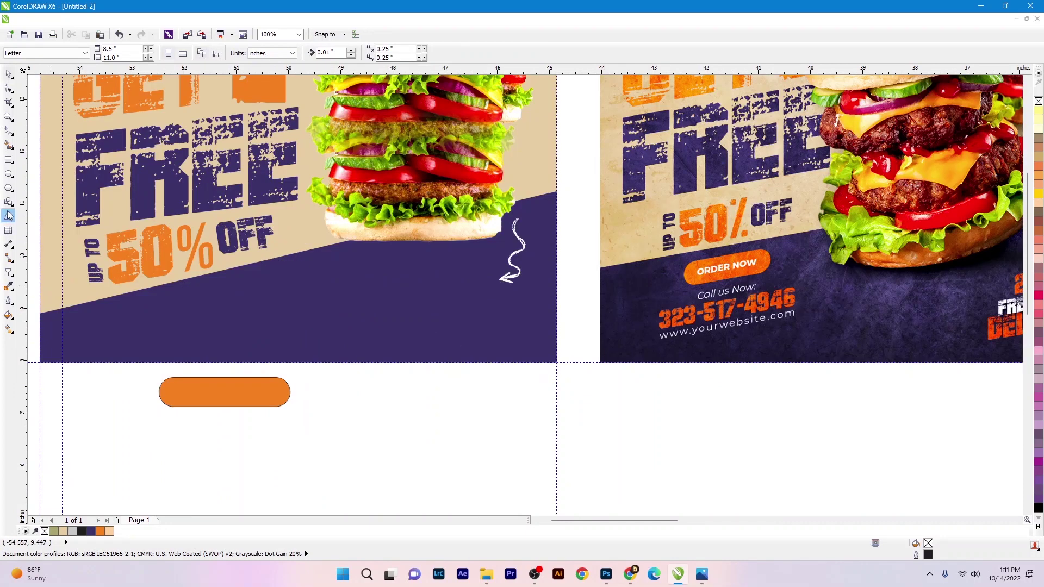
key("F8")
left_click(413, 455)
type("DF")
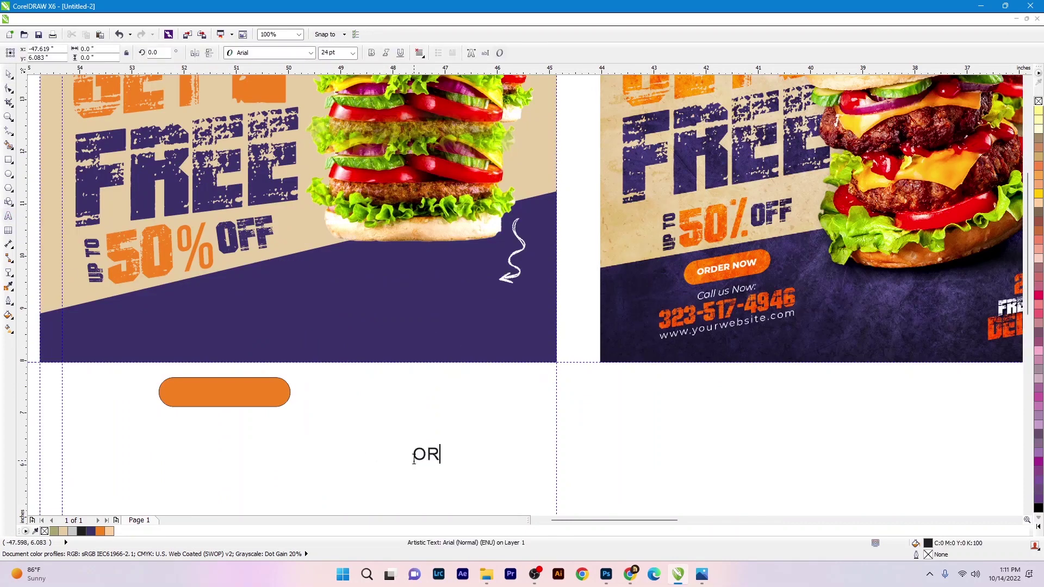
type("DER N")
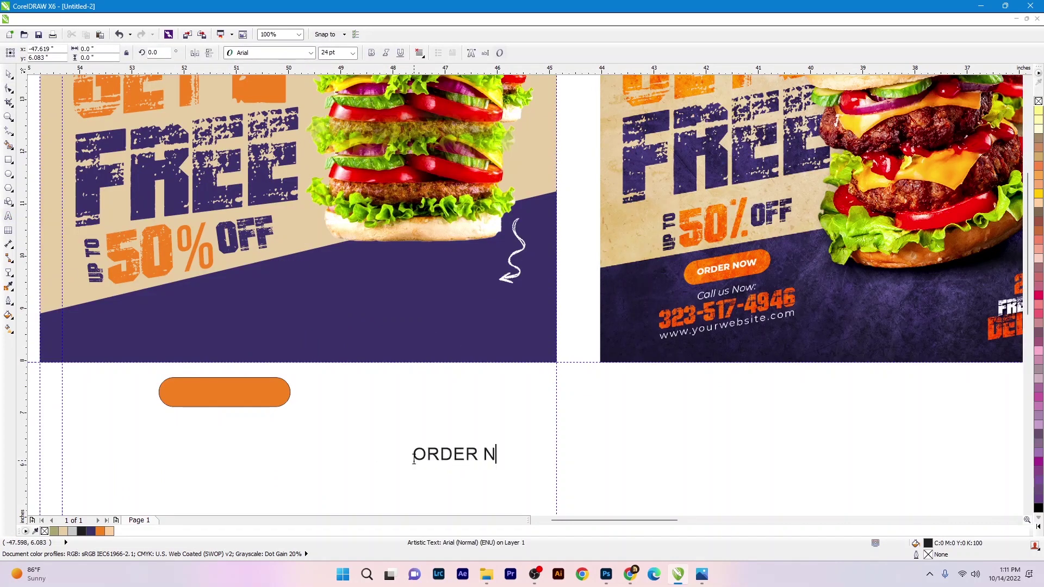
type("OW")
key("ctrl+a")
key("ctrl+b")
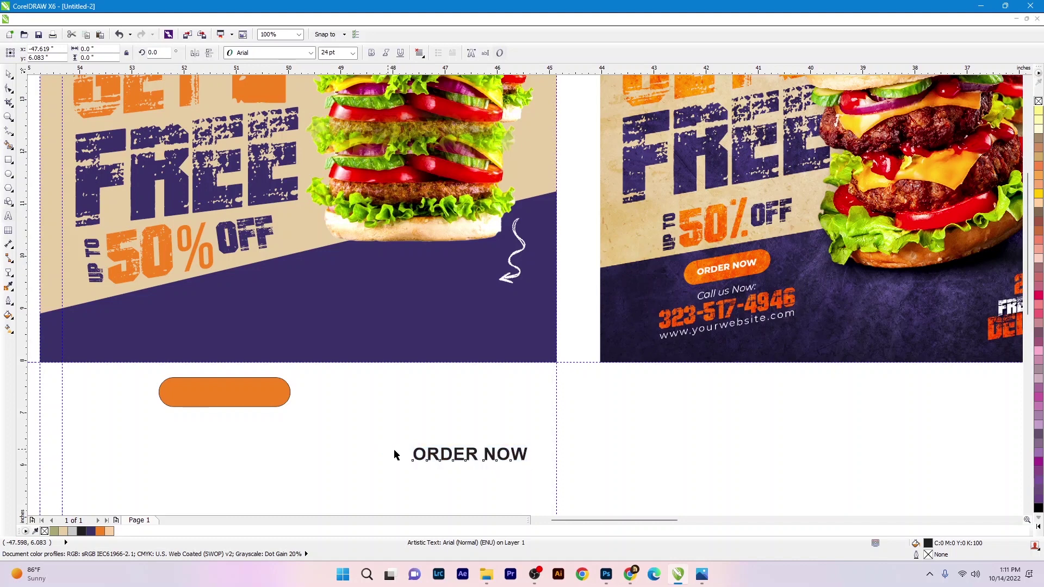
key("c")
key("e")
key("ctrl+space")
left_click_drag(284, 402, 278, 400)
- Make the text white, group it with the capsule, and tilt the button onto the purple band
left_click(1038, 527)
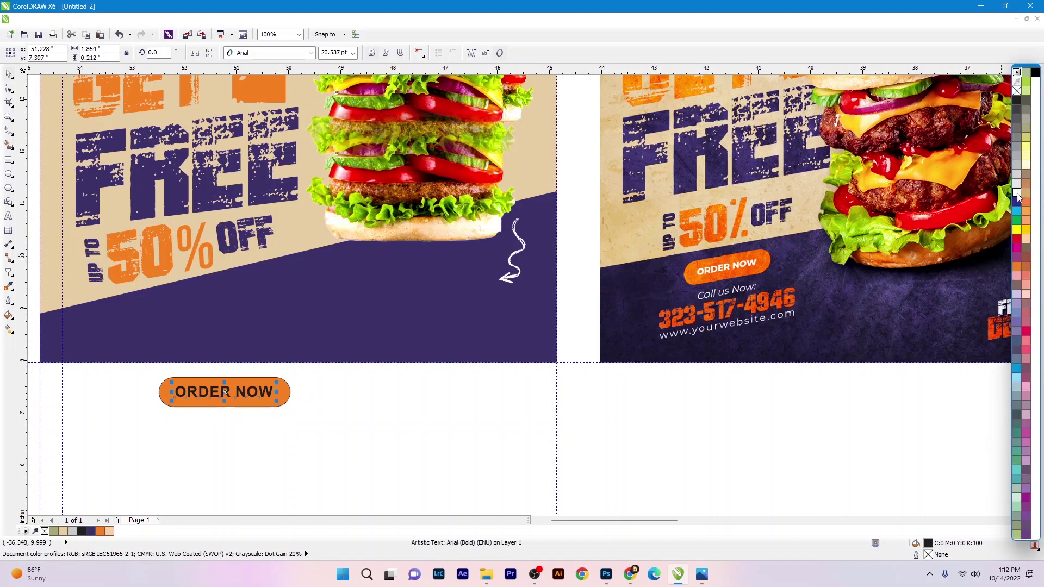
left_click(1016, 193)
left_click_drag(382, 413, 156, 374)
key("ctrl+g")
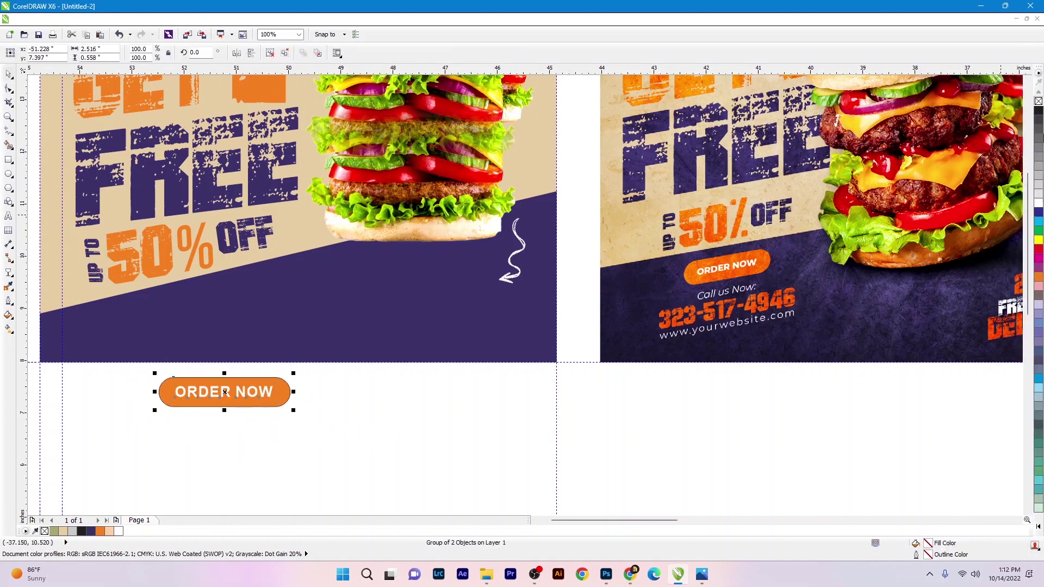
left_click_drag(245, 401, 280, 344)
left_click(211, 299)
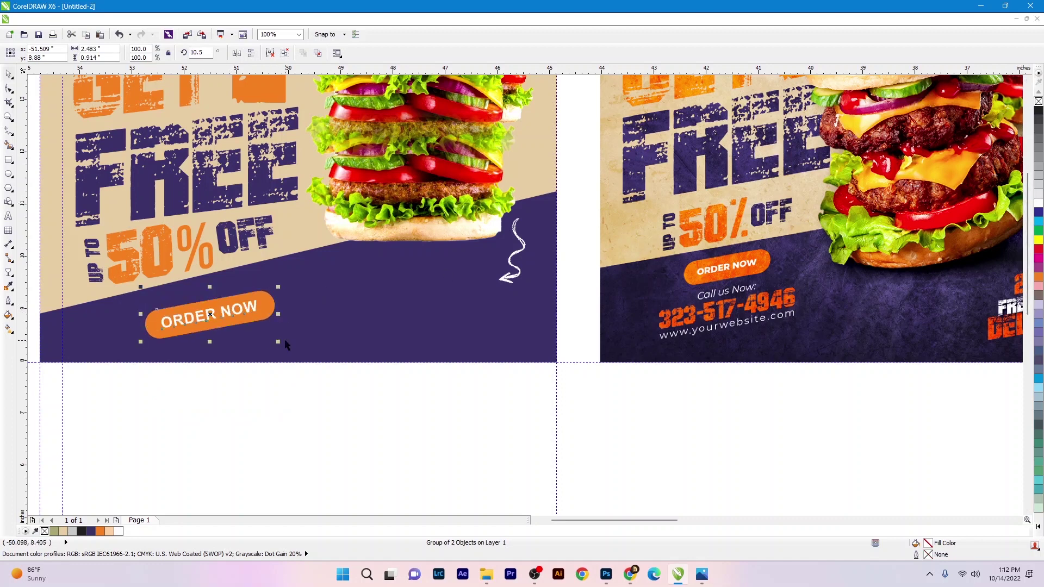
left_click_drag(212, 310, 210, 302)
- Add white 'Call us Now :' text with a phone line below it on the purple band
key("F8")
left_click(339, 419)
type("Ca")
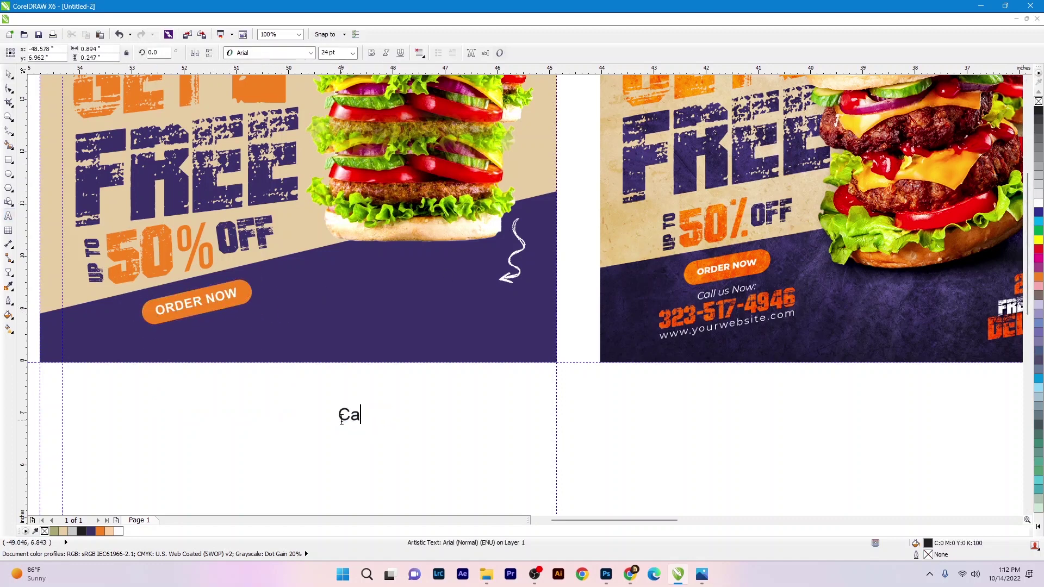
type("ll us Now :")
left_click_drag(341, 419, 169, 339)
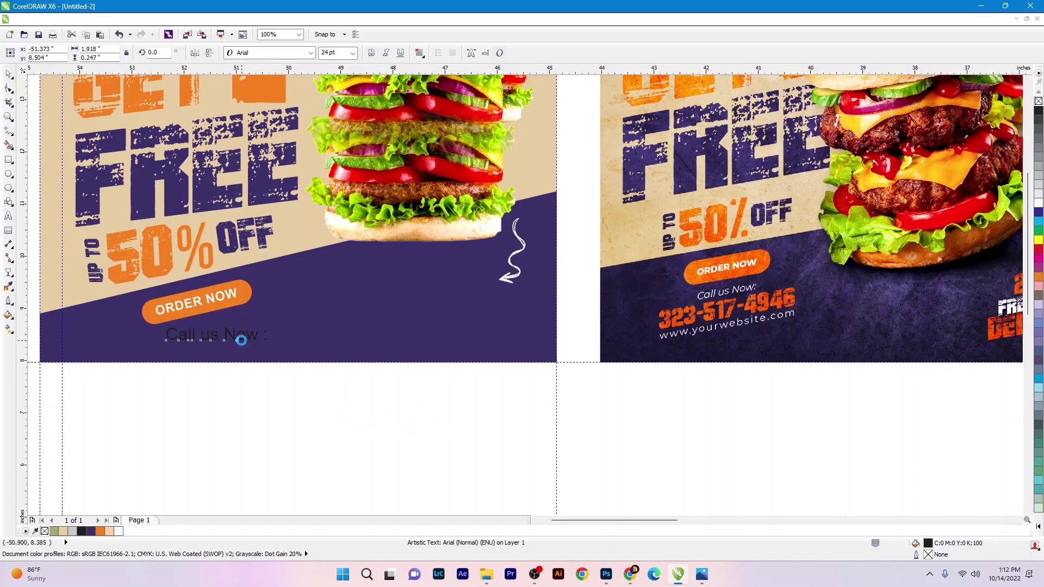
left_click(1038, 203)
key("ctrl+d")
key("Return")
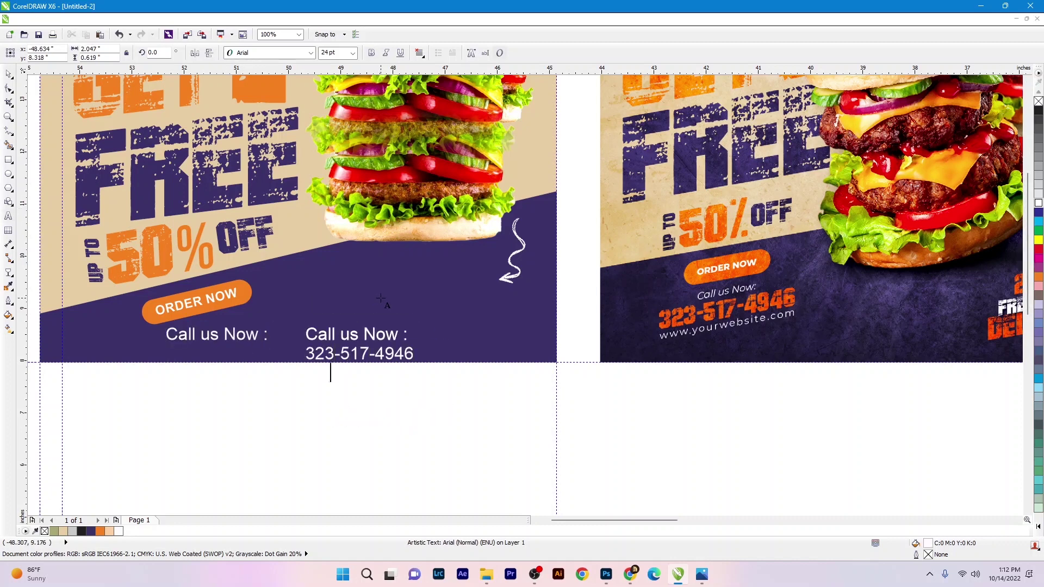
left_click_drag(372, 338, 372, 296)
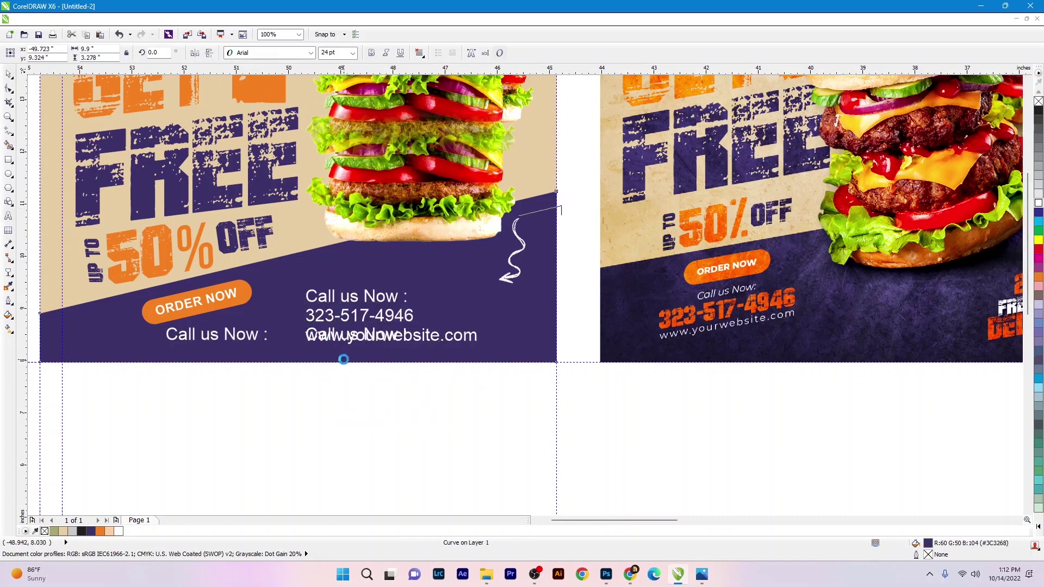
- Give the phone number the grunge font
double_click(360, 311)
left_click(311, 53)
left_click(272, 163)
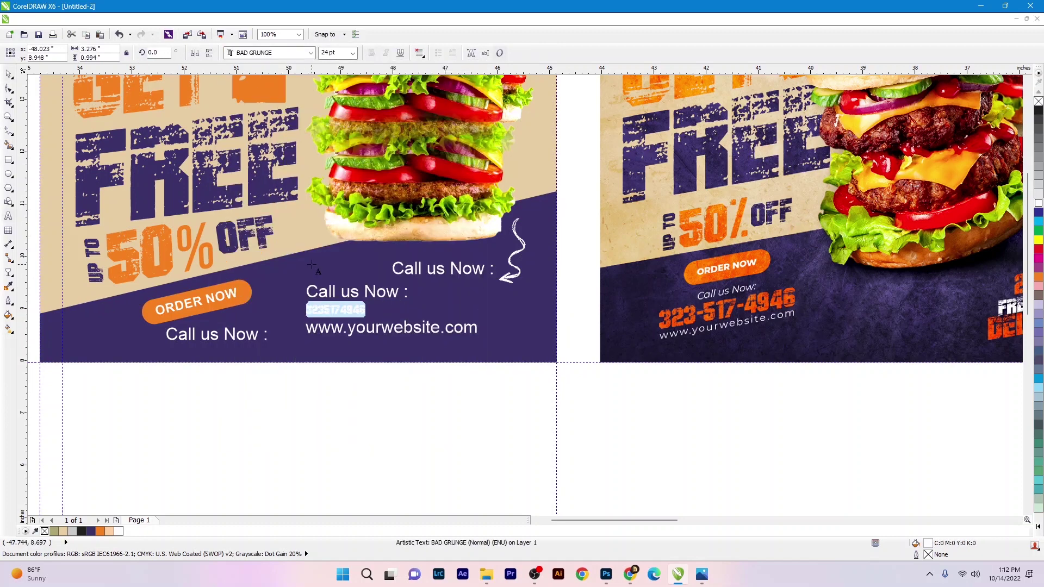
left_click(334, 315)
left_click(334, 315)
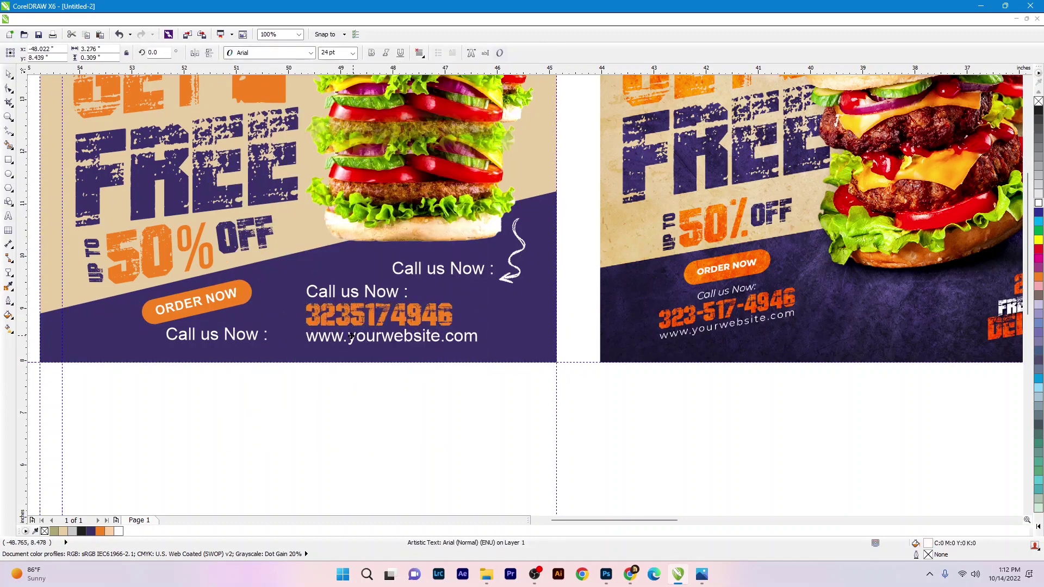
- Rotate and shrink the contact details group to sit beneath ORDER NOW
scroll(412, 348, "up", 1)
left_click(391, 296)
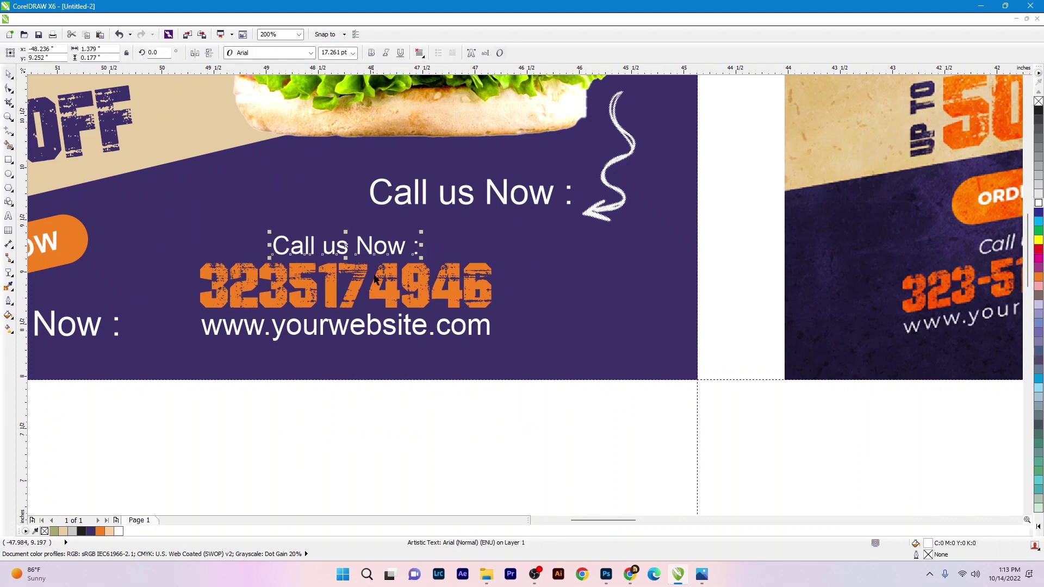
scroll(391, 296, "down", 1)
scroll(471, 332, "down", 1)
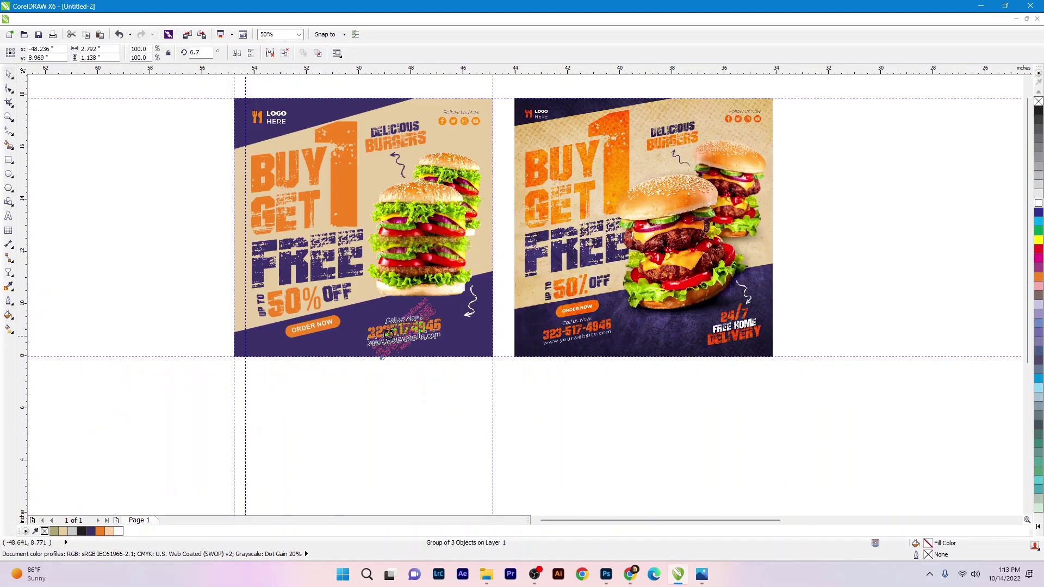
scroll(471, 332, "up", 1)
key("ctrl+z")
key("ctrl+z")
key("ctrl+z")
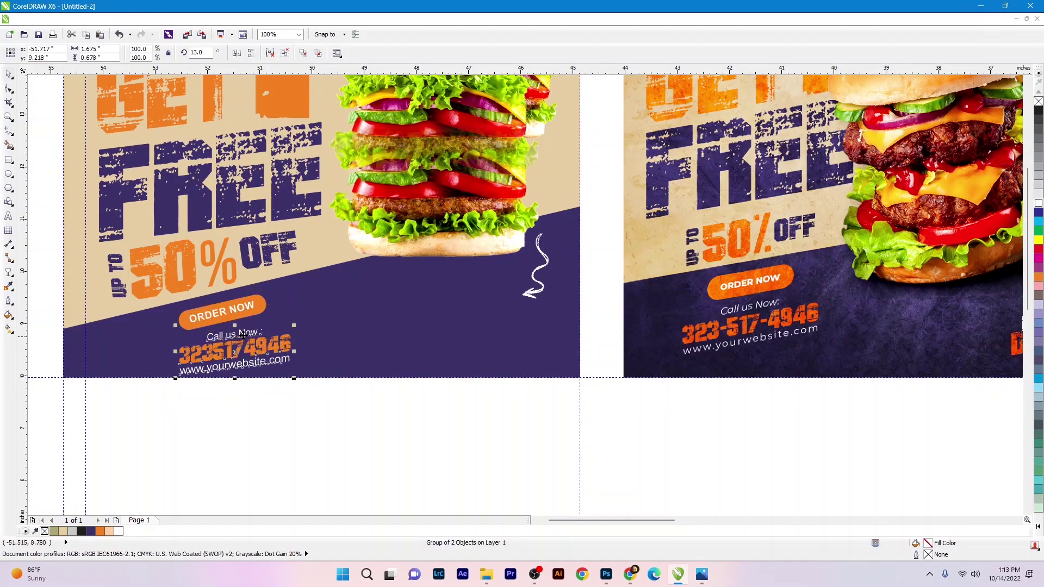
scroll(226, 337, "up", 1)
key("ctrl+z")
scroll(288, 337, "down", 1)
key("ctrl+z")
key("ctrl+z")
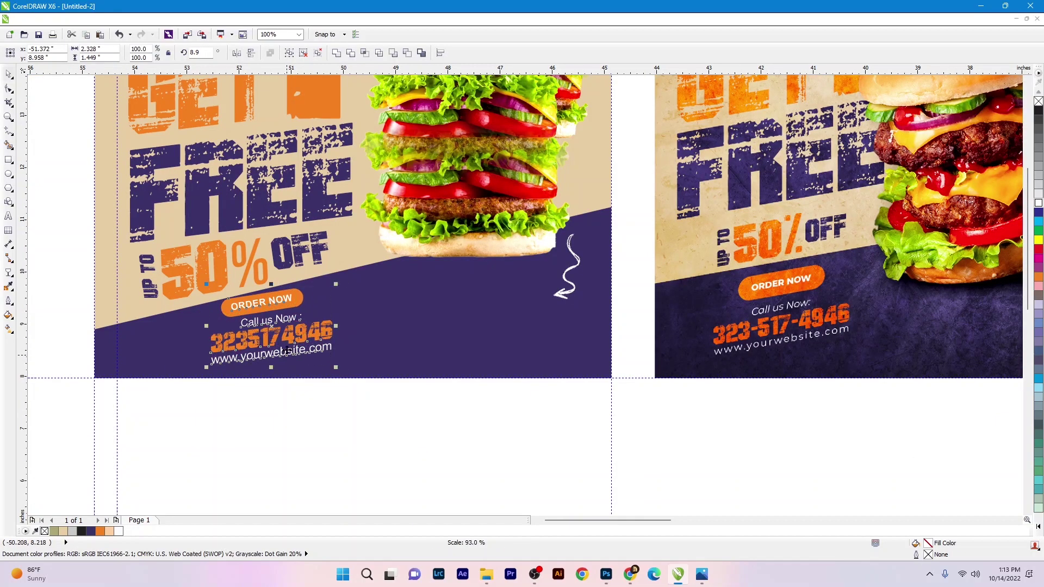
- Nudge the contact group into place, then select the phone number and website text
scroll(254, 294, "up", 1)
scroll(255, 294, "down", 1)
scroll(254, 295, "up", 1)
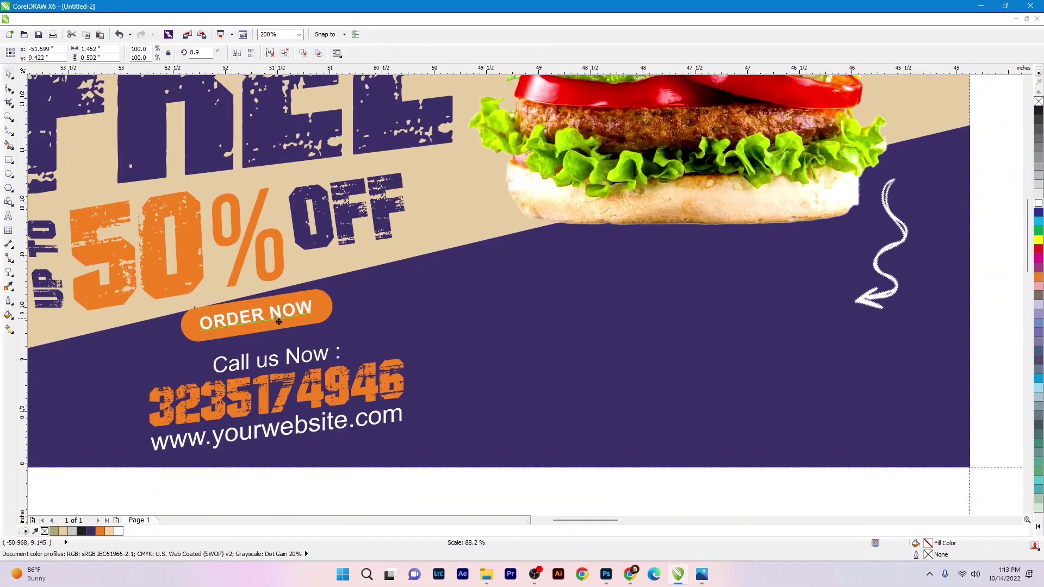
key("ctrl+z")
scroll(254, 295, "down", 3)
scroll(737, 484, "right", 1)
left_click(737, 484)
scroll(83, 190, "up", 1)
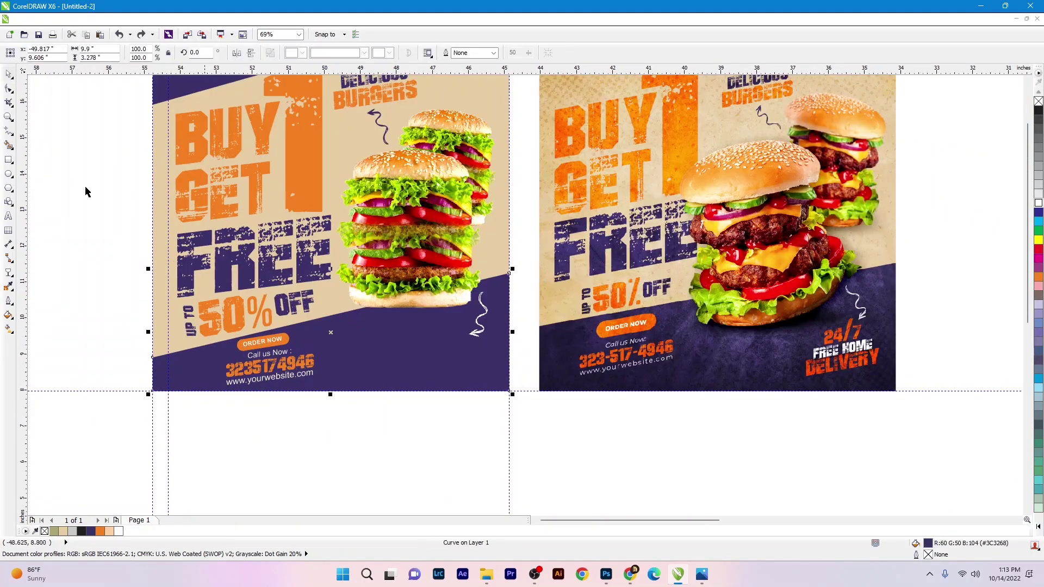
scroll(288, 358, "up", 2)
scroll(288, 357, "down", 2)
left_click_drag(105, 302, 387, 427)
- Type '24/7', 'FREE HOME' and 'DELIVERY' on three lines in the grunge font
scroll(288, 358, "up", 2)
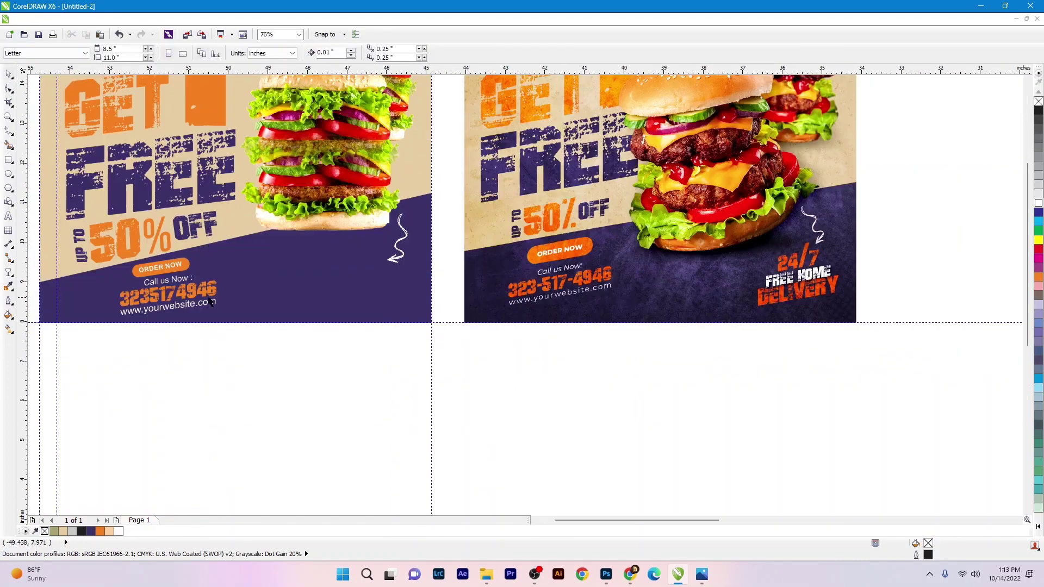
left_click(310, 52)
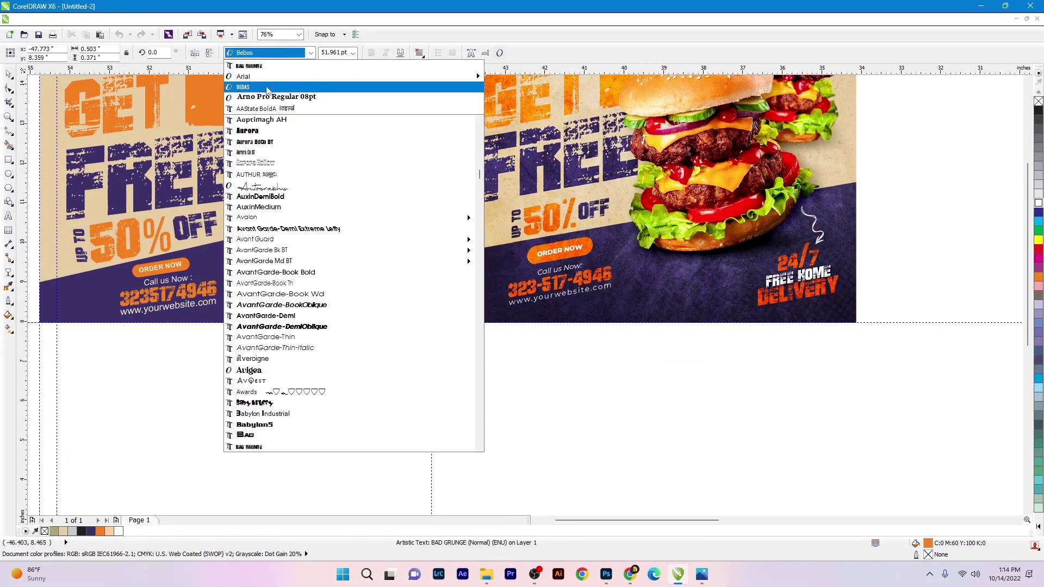
left_click(272, 86)
type("/")
key("End")
type("4")
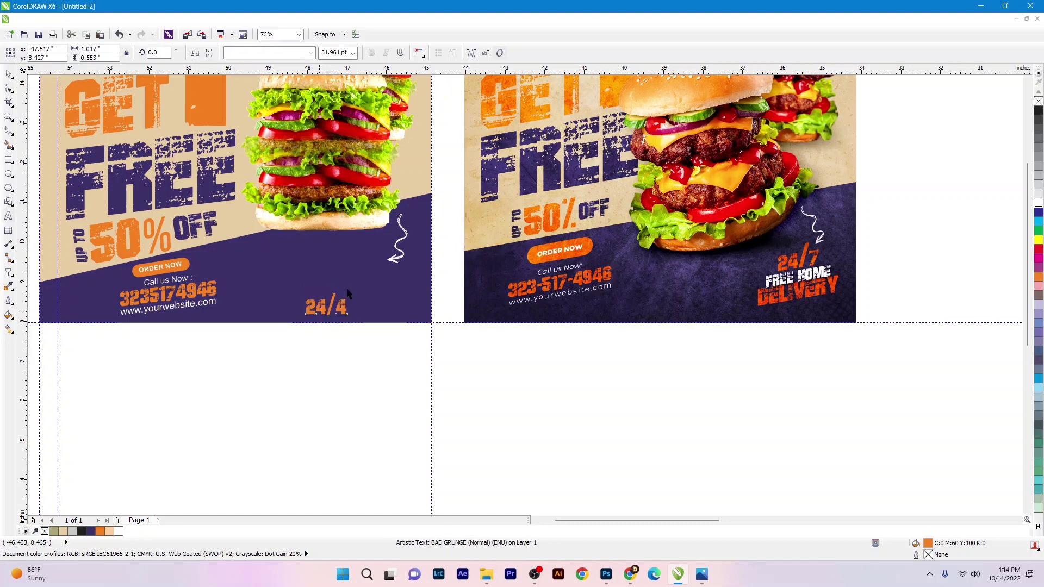
key("Return")
type("FR")
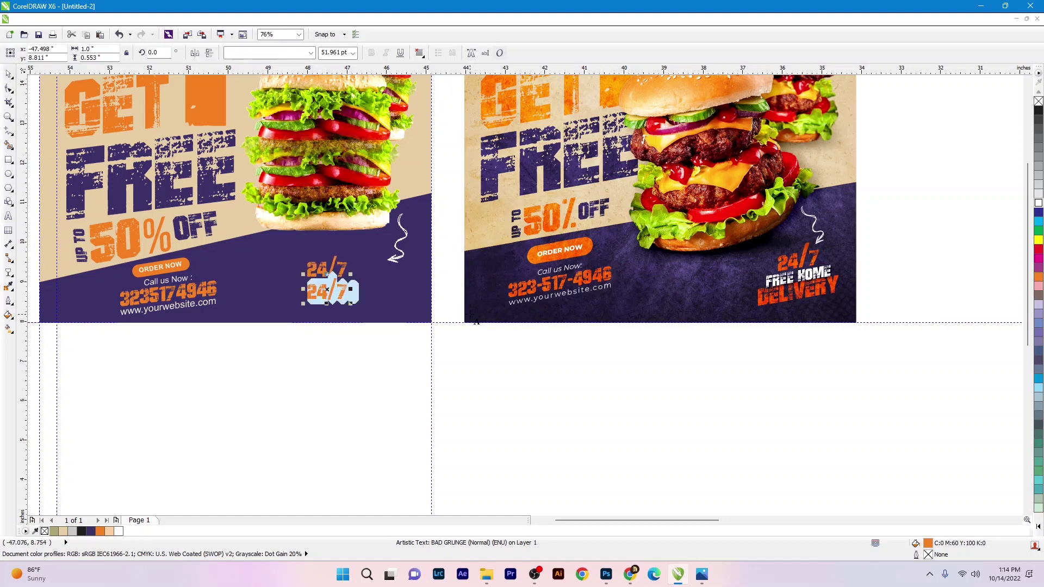
type("EE HOME")
key("Return")
type("DELI")
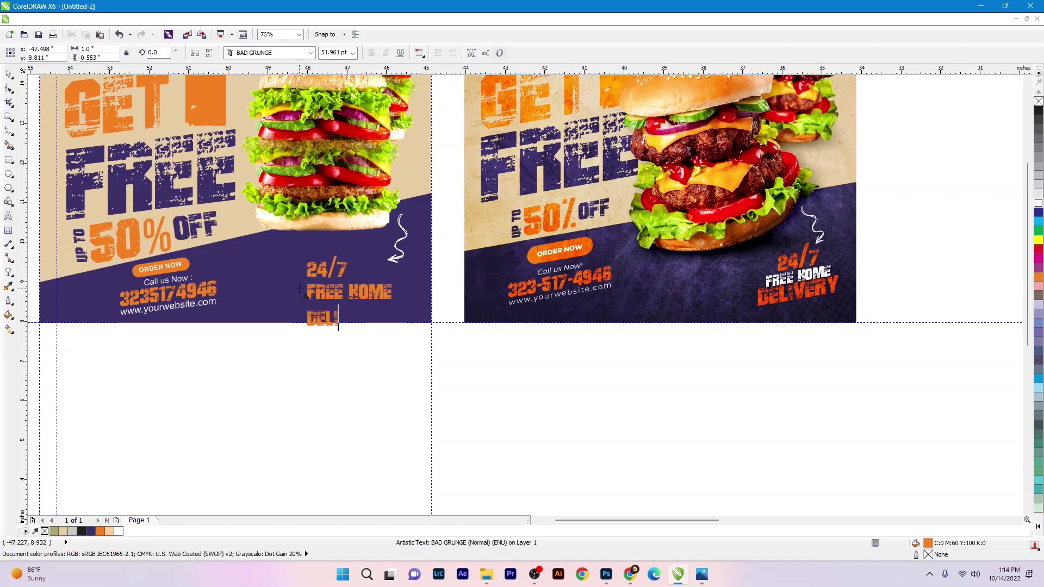
type("VERY")
- Make FREE HOME white, group the three lines, and tilt the block about 10°
key("ctrl+space")
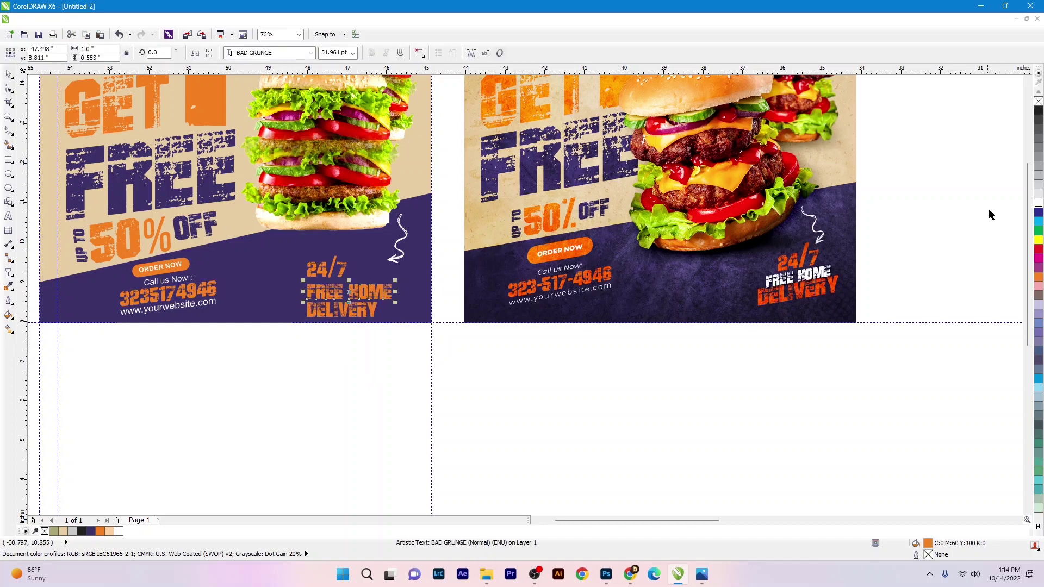
left_click(1038, 203)
left_click(349, 310, "shift")
scroll(351, 296, "up", 2)
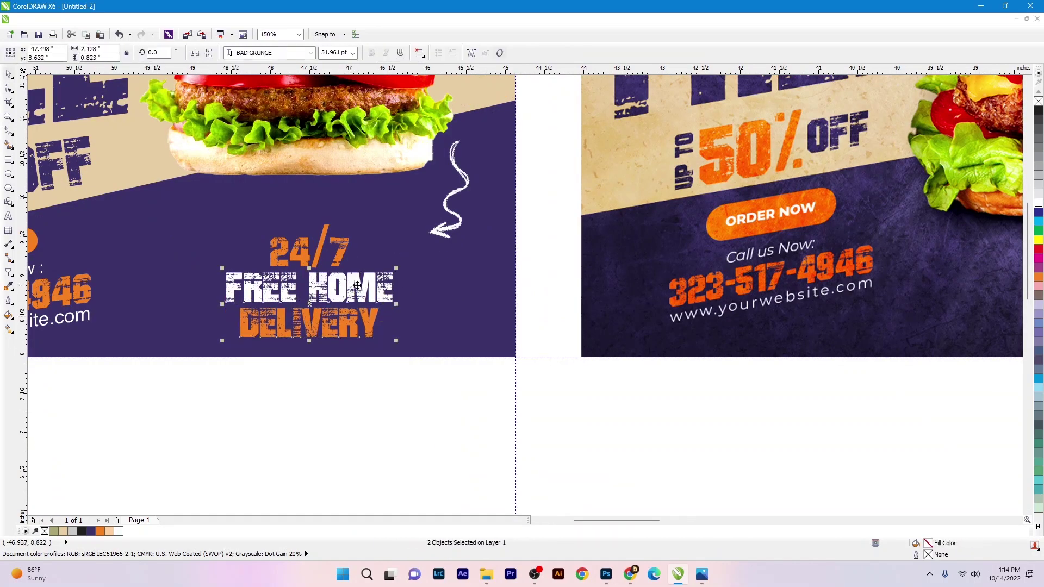
scroll(357, 286, "down", 2)
key("ctrl+g")
left_click_drag(399, 272, 386, 254)
scroll(359, 293, "up", 2)
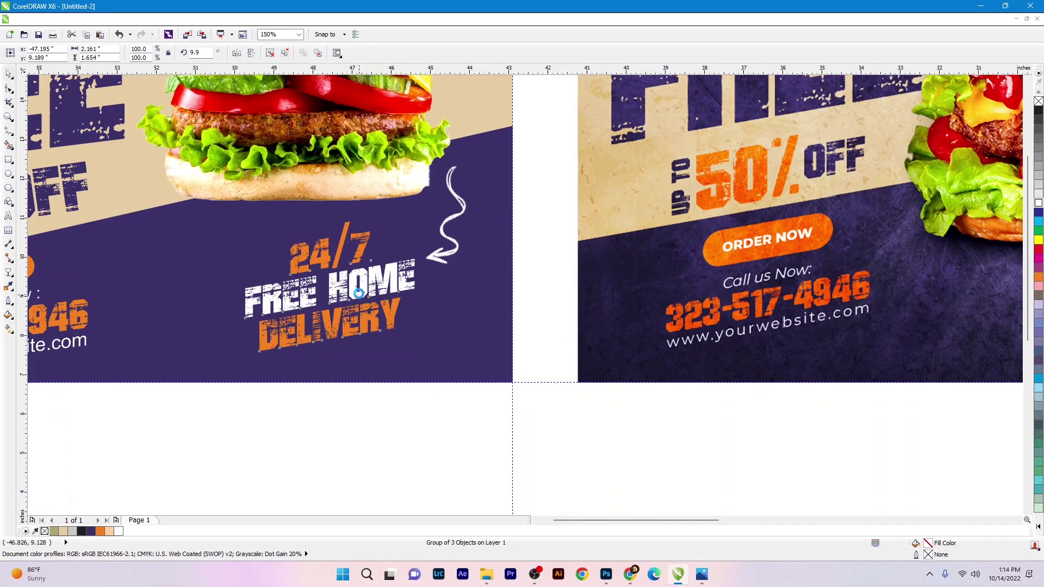
scroll(373, 350, "down", 3)
left_click(259, 205)
scroll(322, 288, "up", 2)
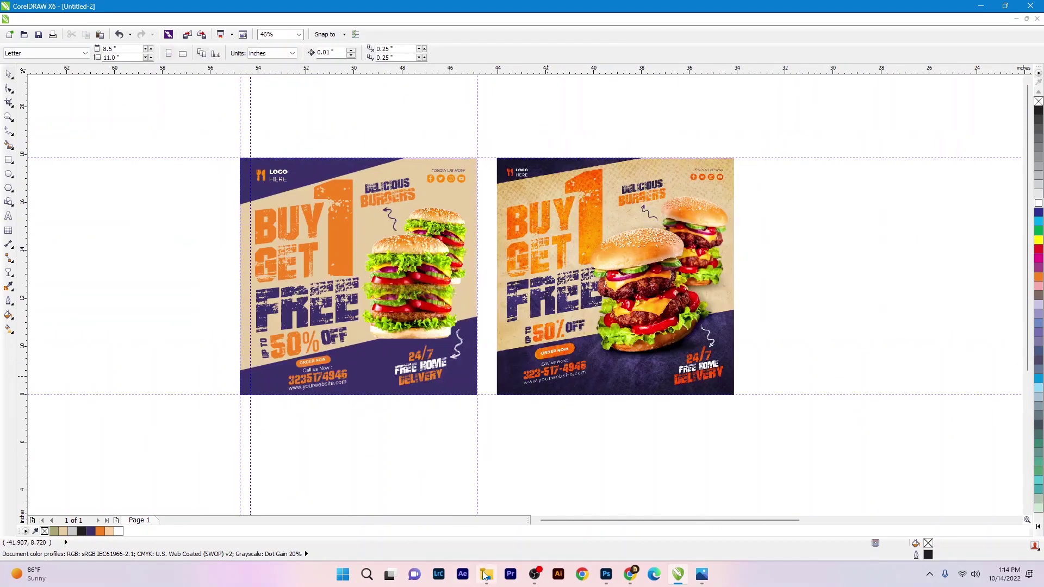
- Import the Texture aa image from the banner folder and place it over the left flyer
left_click(485, 574)
left_click(509, 285)
left_click(652, 258)
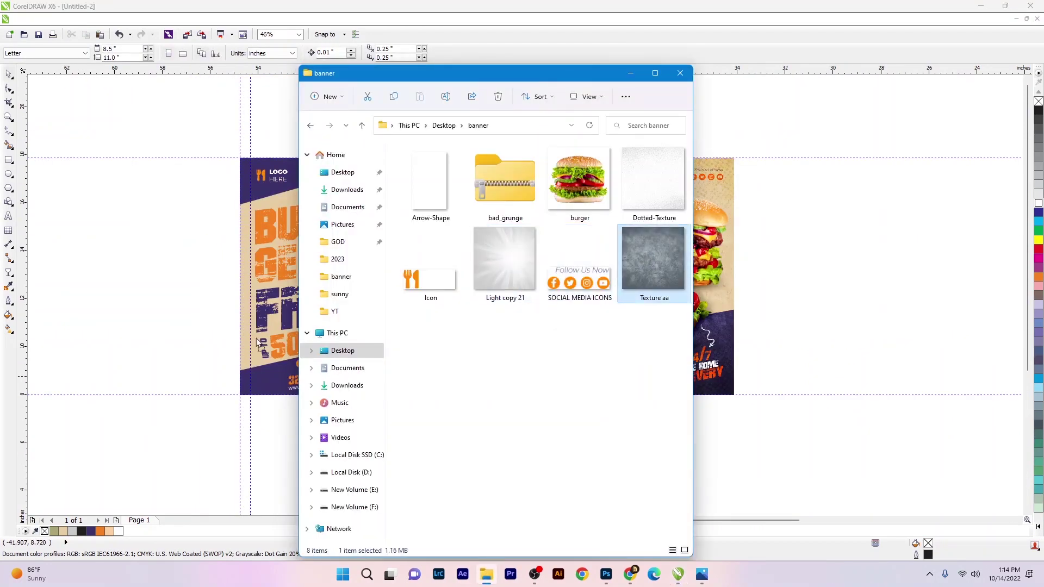
left_click_drag(259, 343, 268, 335)
left_click_drag(415, 174, 507, 127)
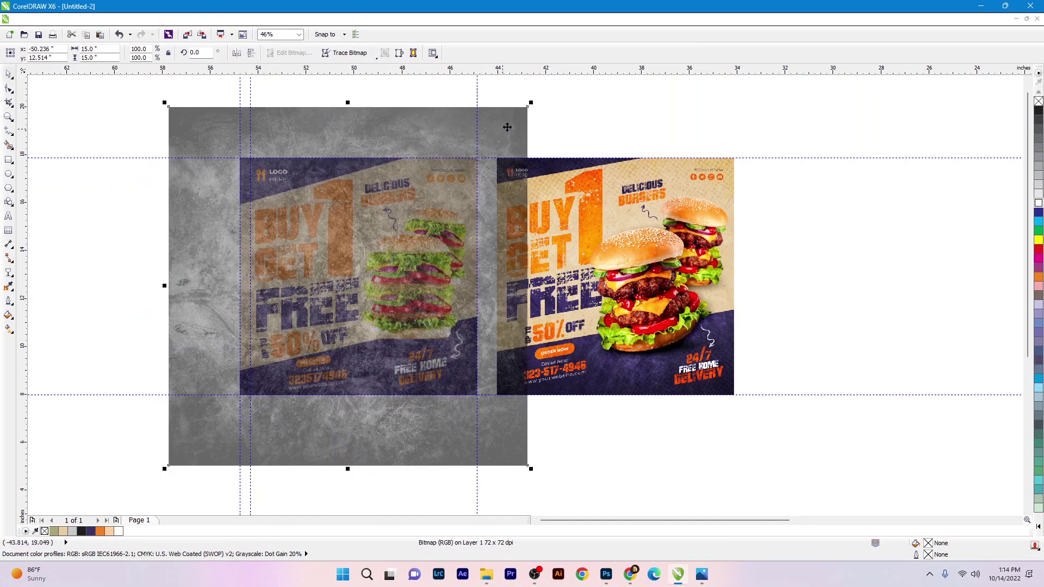
key("ctrl+z")
left_click_drag(532, 112, 478, 158)
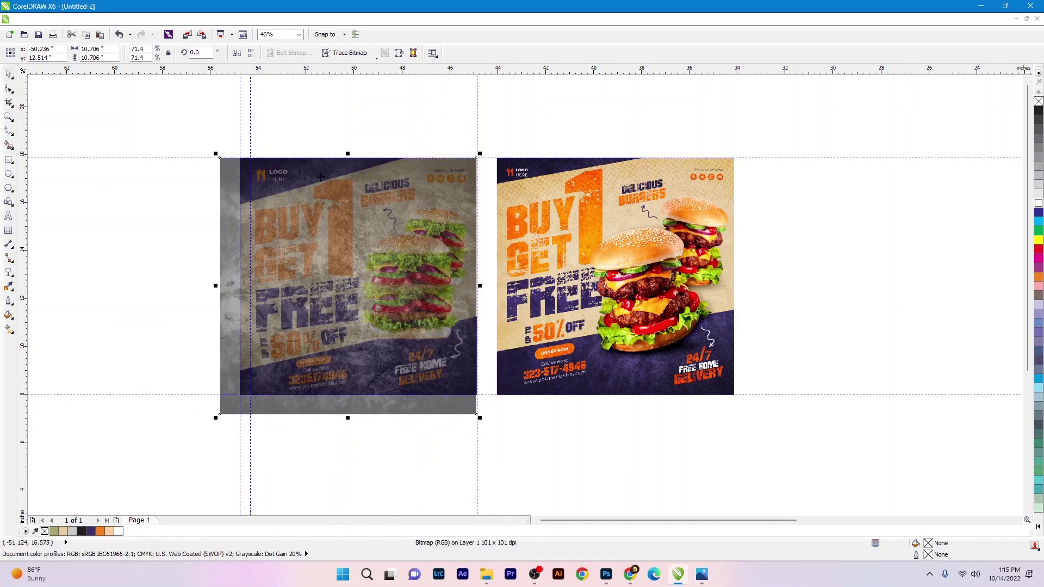
left_click_drag(268, 211, 305, 304)
- Resize the texture image to 9.9 inches
left_click(324, 159)
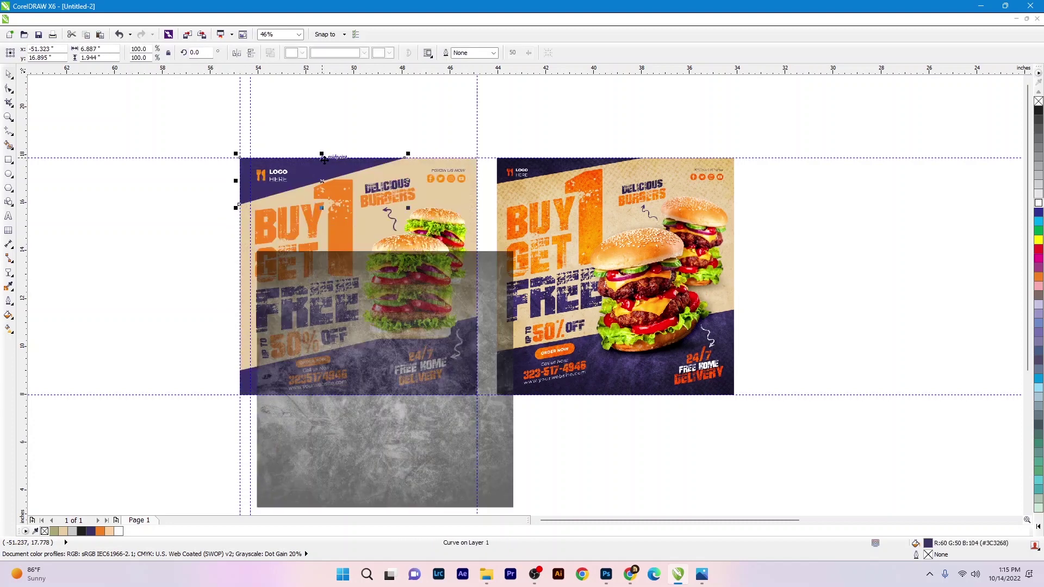
left_click_drag(171, 96, 502, 419)
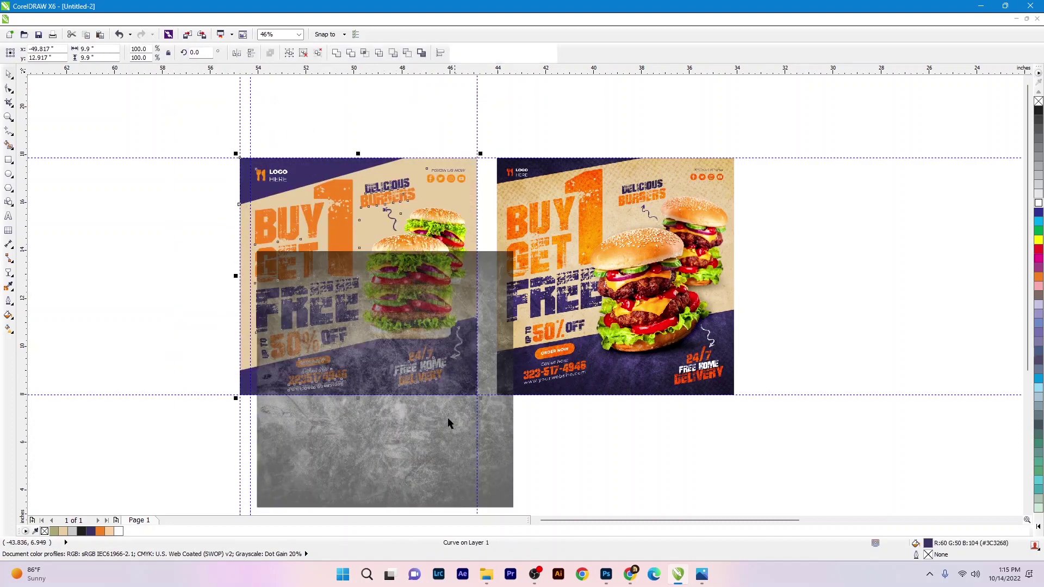
left_click(330, 422)
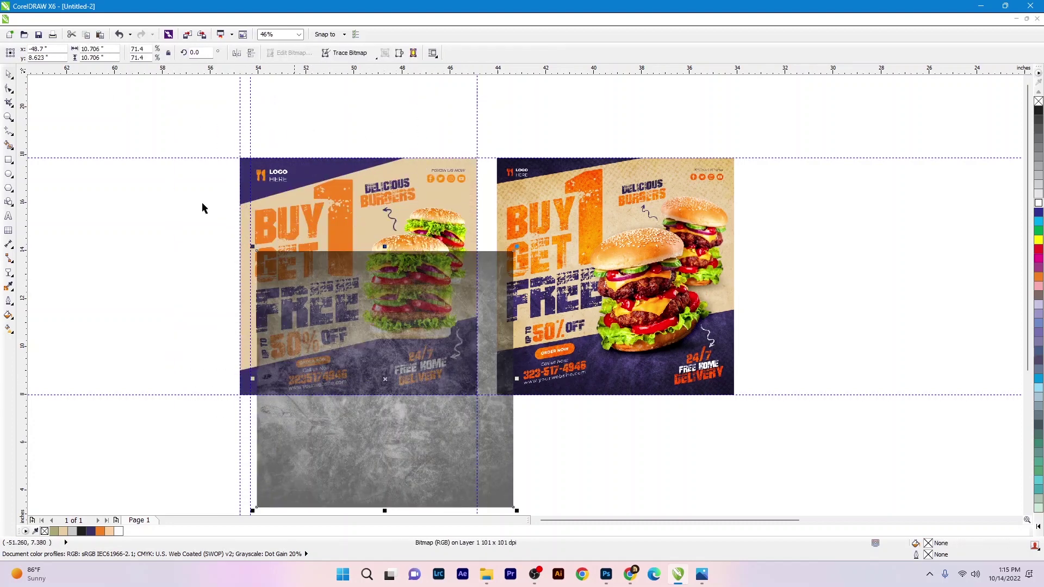
left_click(94, 49)
type("9.")
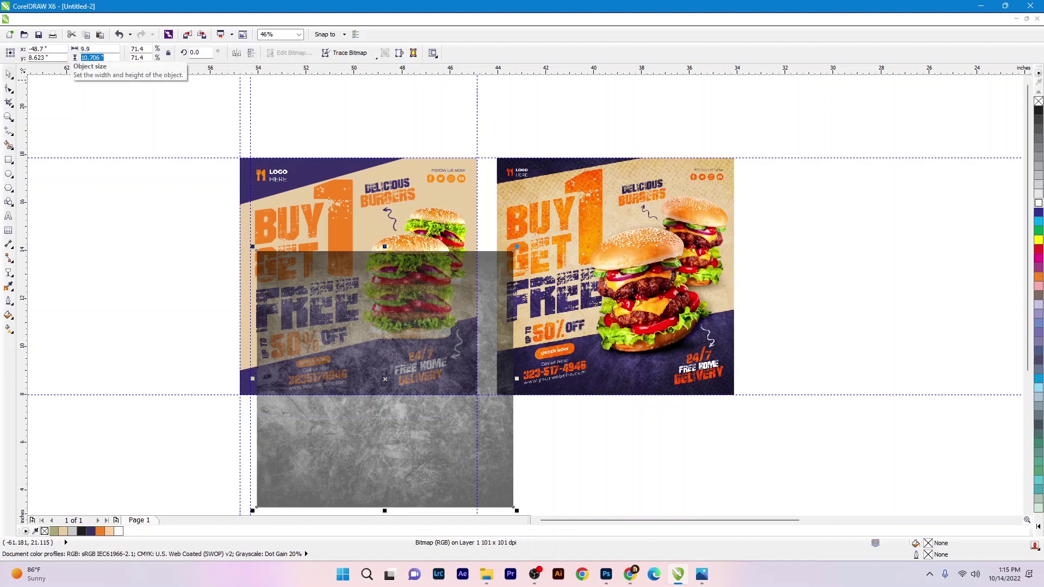
type("9.9")
key("Return")
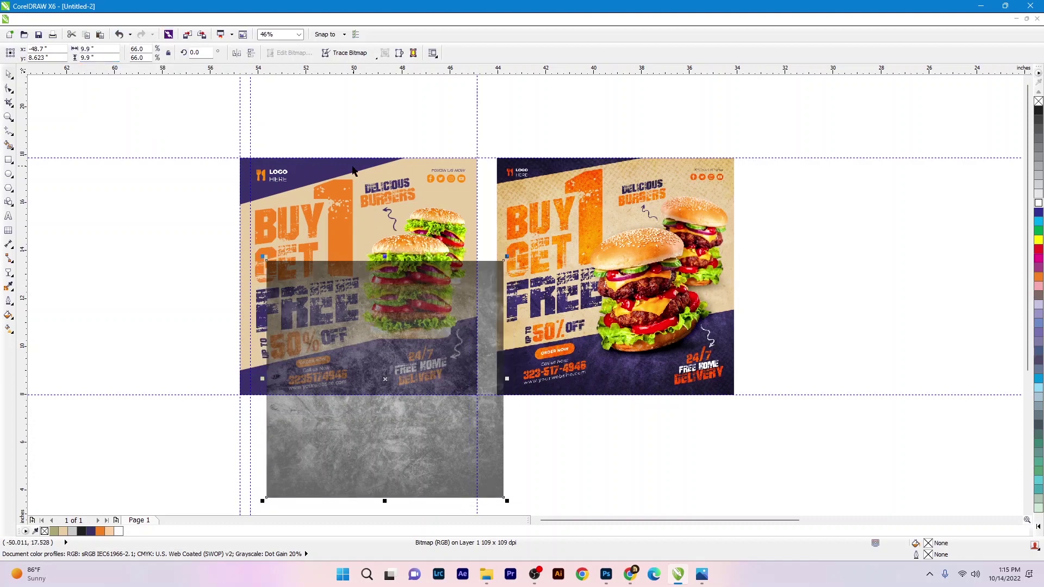
- Group the flyer's 20 objects and align the texture with the flyer group
left_click_drag(111, 104, 484, 412)
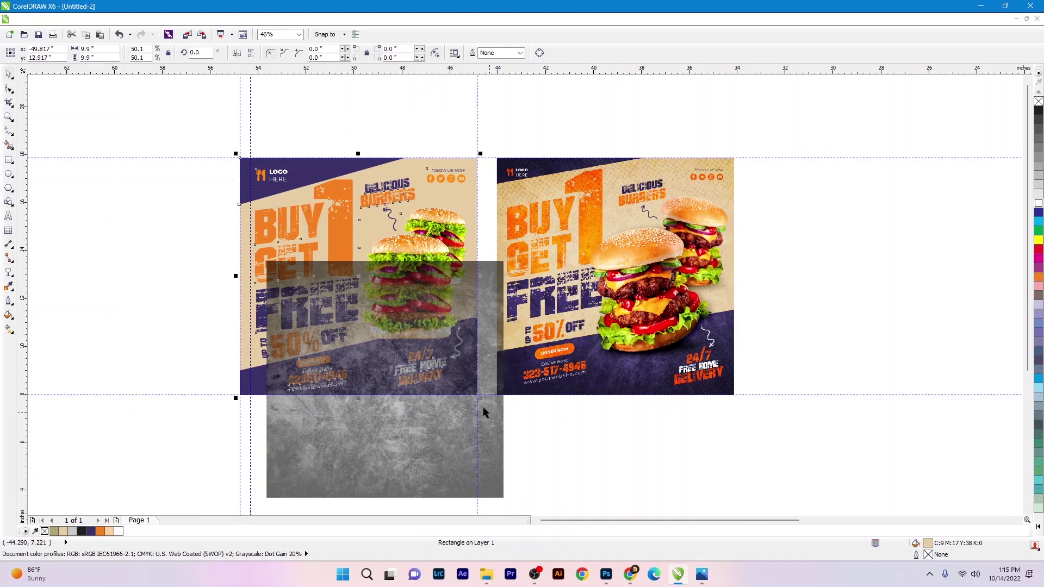
key("ctrl+g")
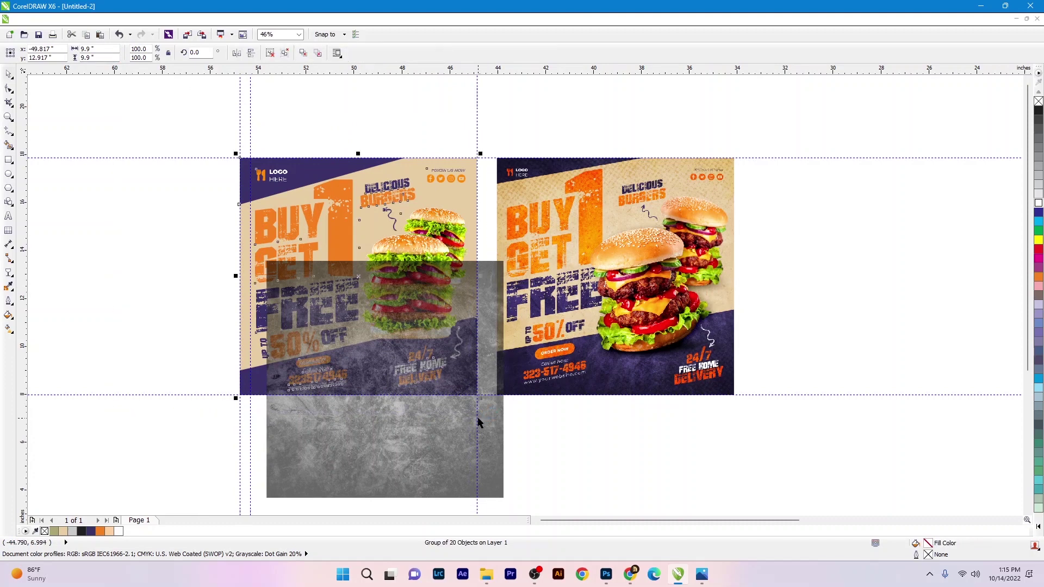
left_click(448, 437)
left_click(343, 231, "shift")
key("c")
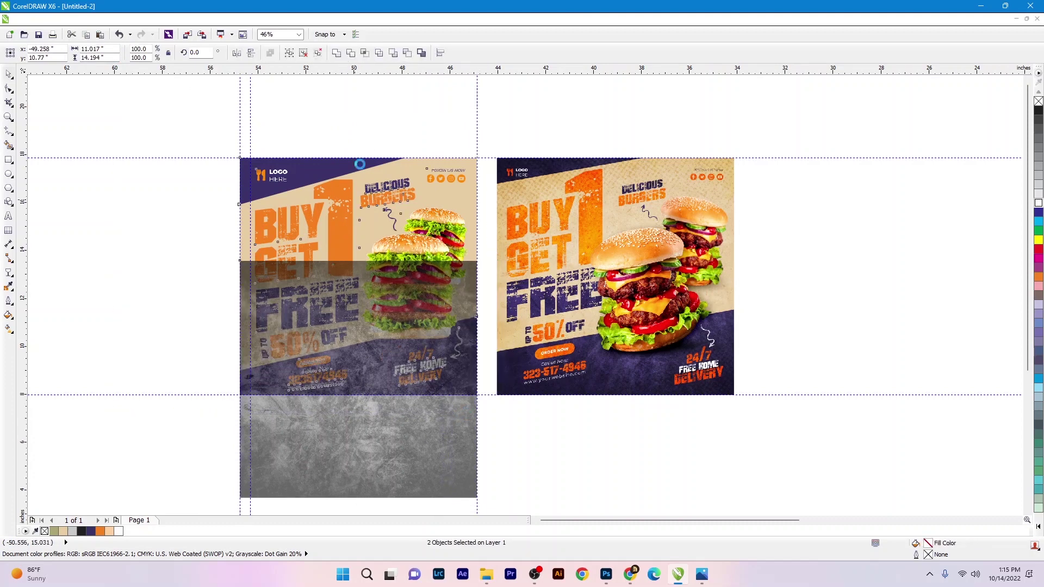
key("e")
left_click(365, 233)
- Give the texture Uniform transparency in Overlay blend mode
left_click(8, 275)
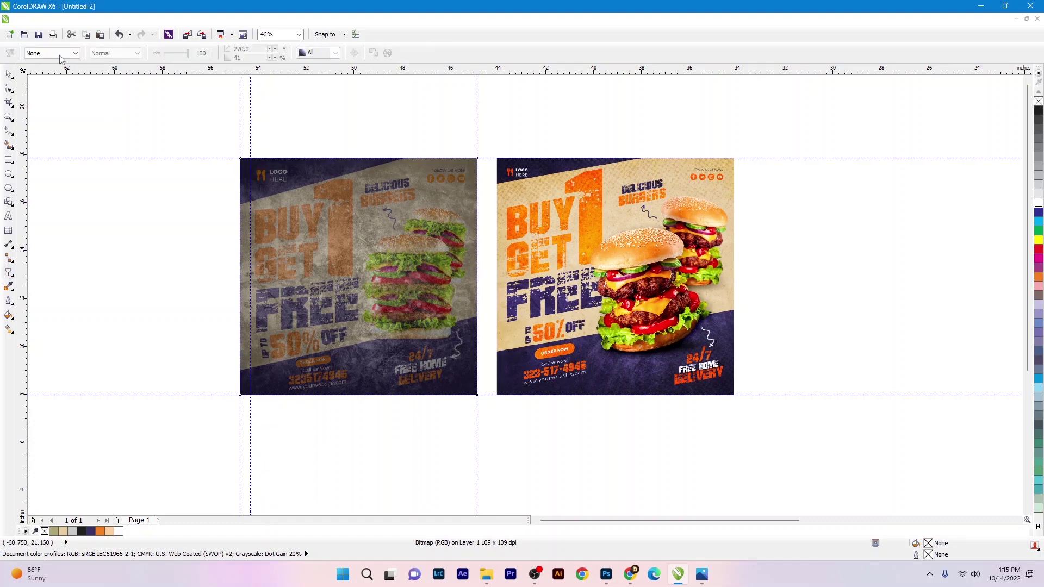
left_click(52, 53)
left_click(49, 67)
left_click(125, 53)
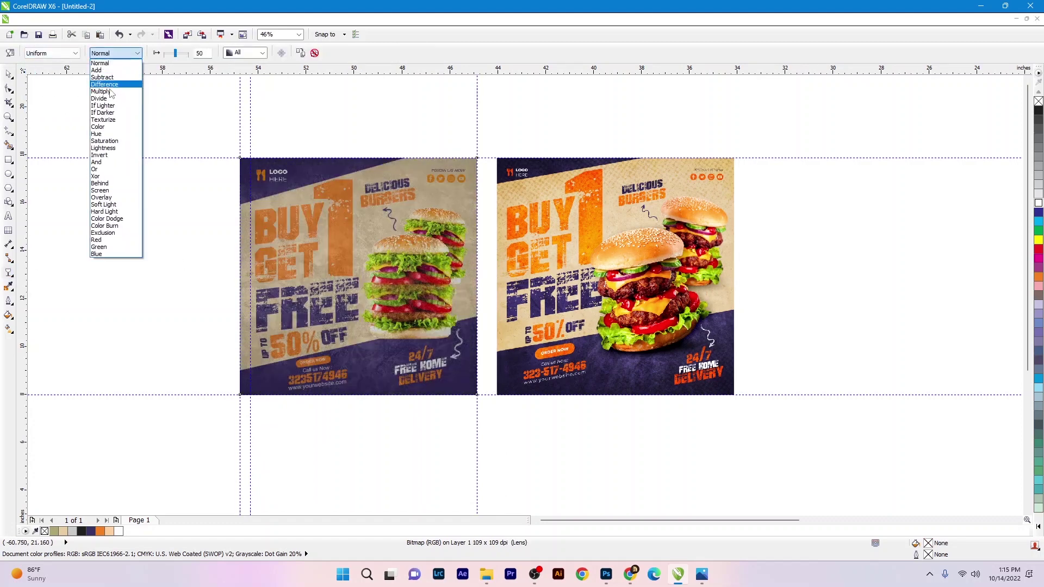
left_click(103, 197)
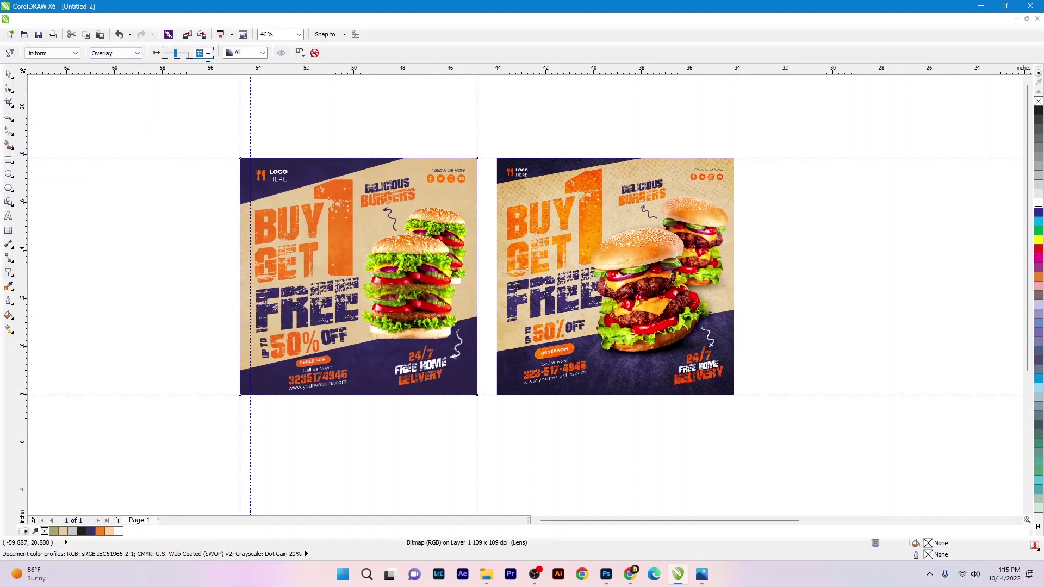
- Set the texture's starting transparency to 30
type("0")
key("Return")
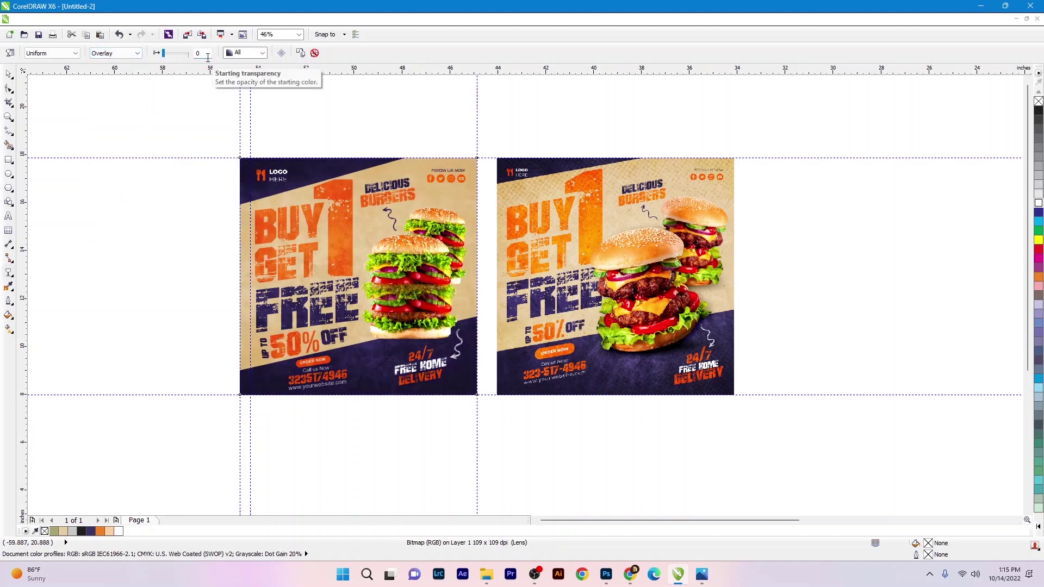
double_click(208, 57)
type("80")
key("Return")
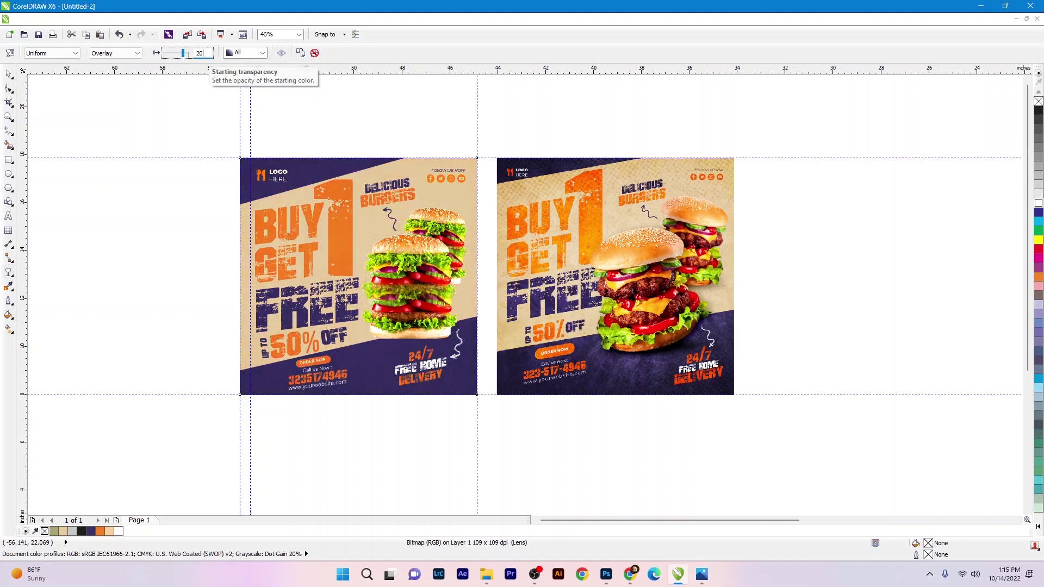
type("20")
key("Return")
type("30")
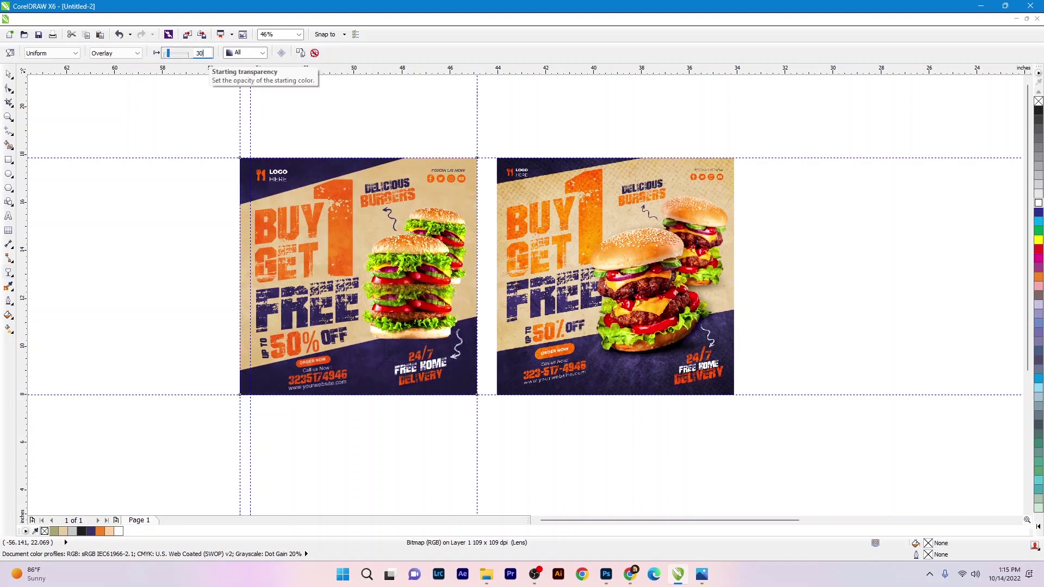
key("Return")
left_click(174, 231)
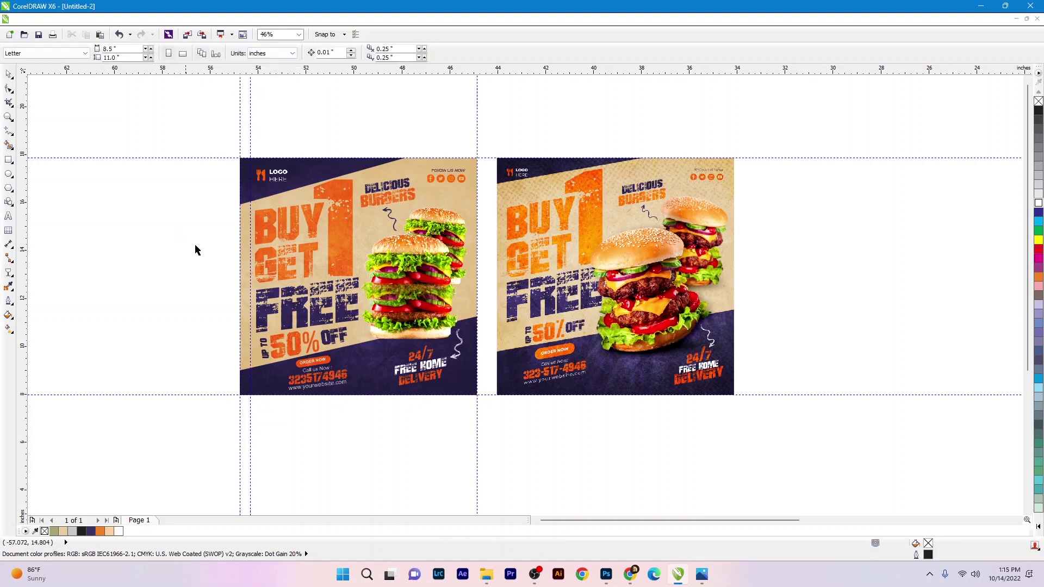
- Bring Light copy 21 into the drawing with Uniform transparency in Screen mode
left_click(482, 571)
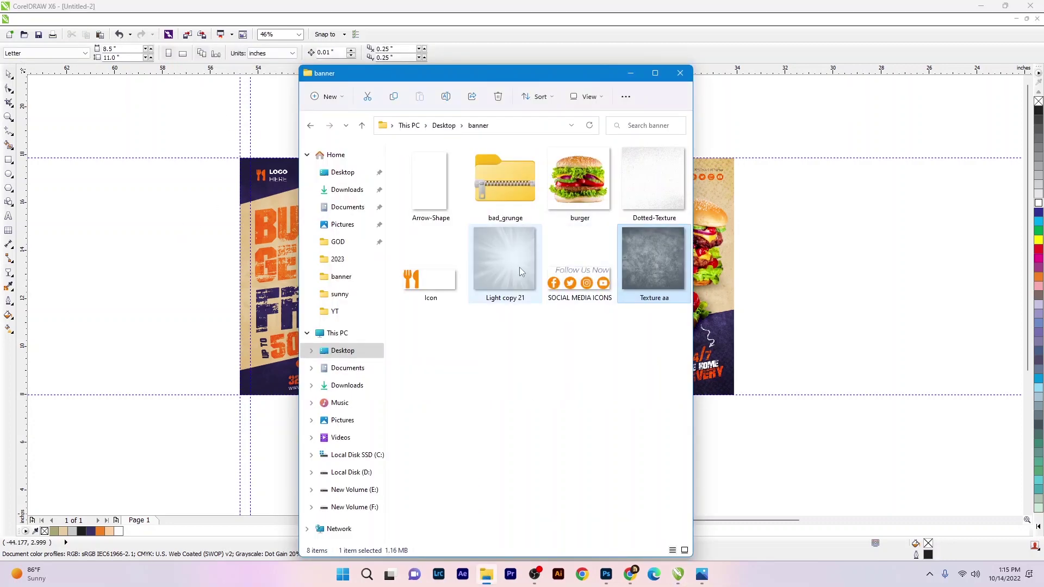
mouse_move(505, 258)
left_mouse_down()
mouse_move(174, 296)
mouse_move(187, 299)
left_mouse_up()
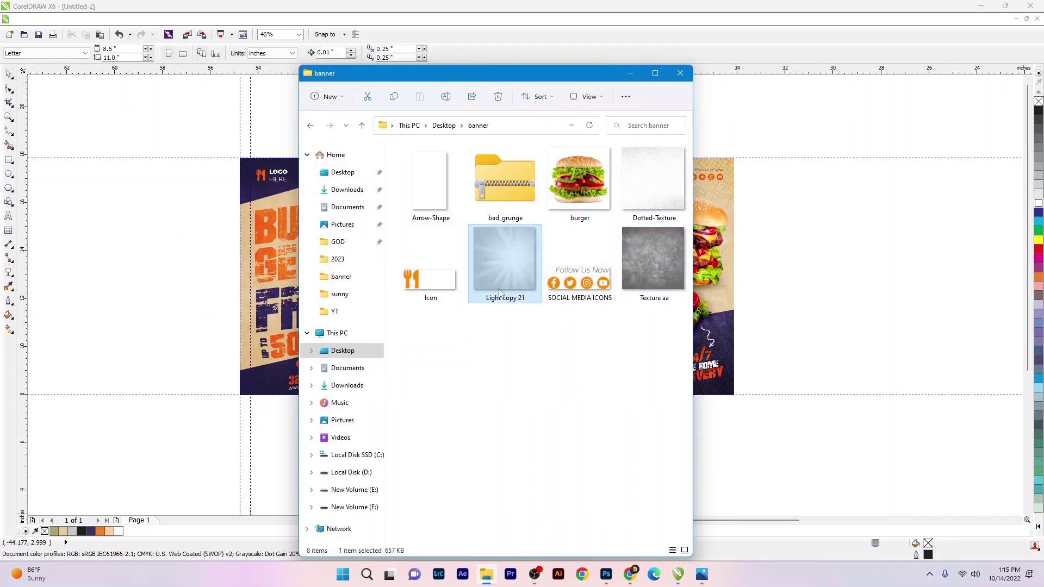
left_click(8, 273)
left_click(41, 53)
left_click(42, 71)
left_click(115, 53)
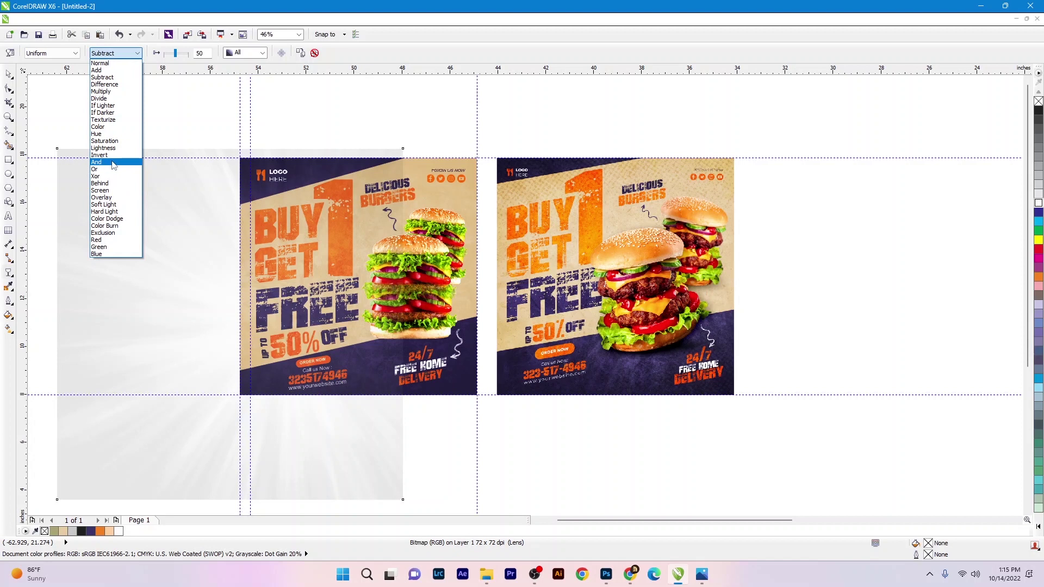
left_click(109, 192)
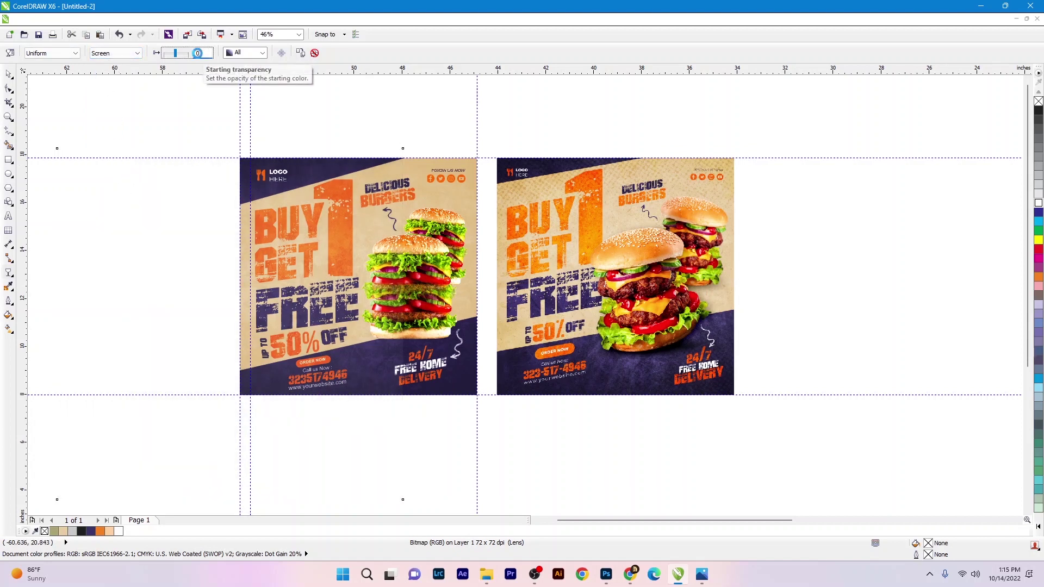
- Resize the light image to 9.9 x 9.9 inches, centred on the page
key("space")
left_click_drag(403, 147, 318, 231)
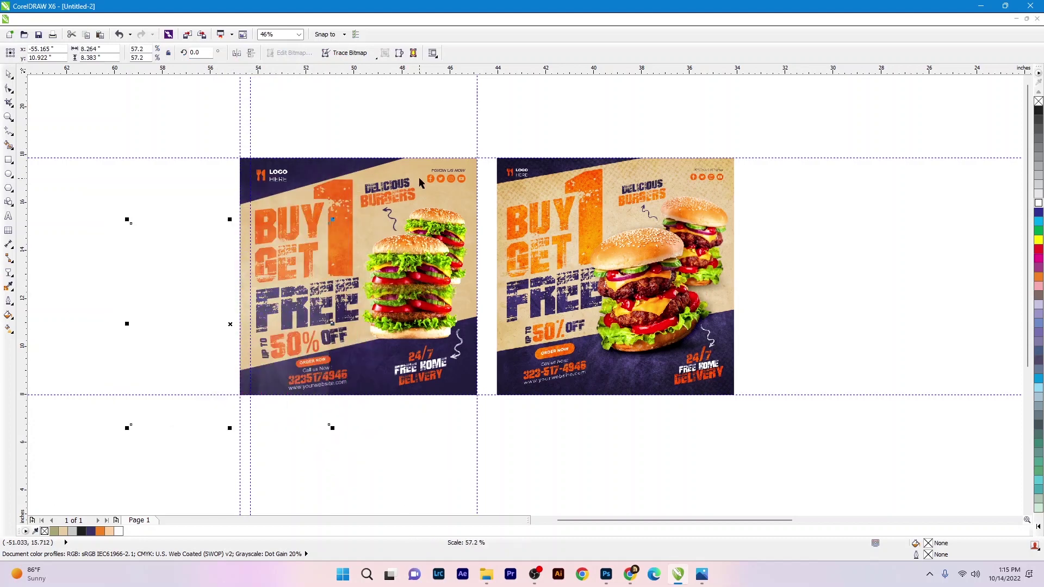
key("p")
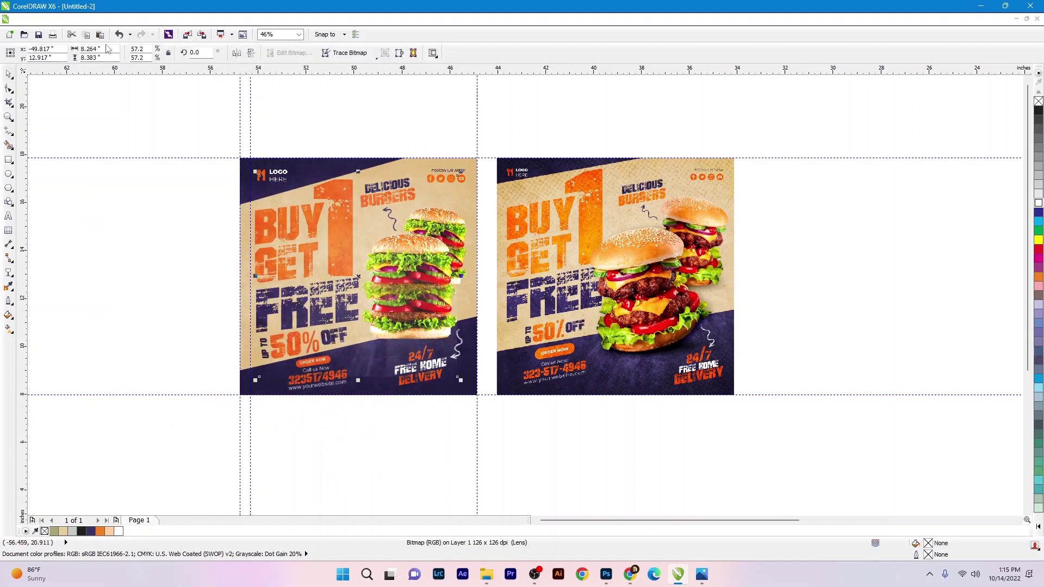
left_click(101, 48)
type("9.9")
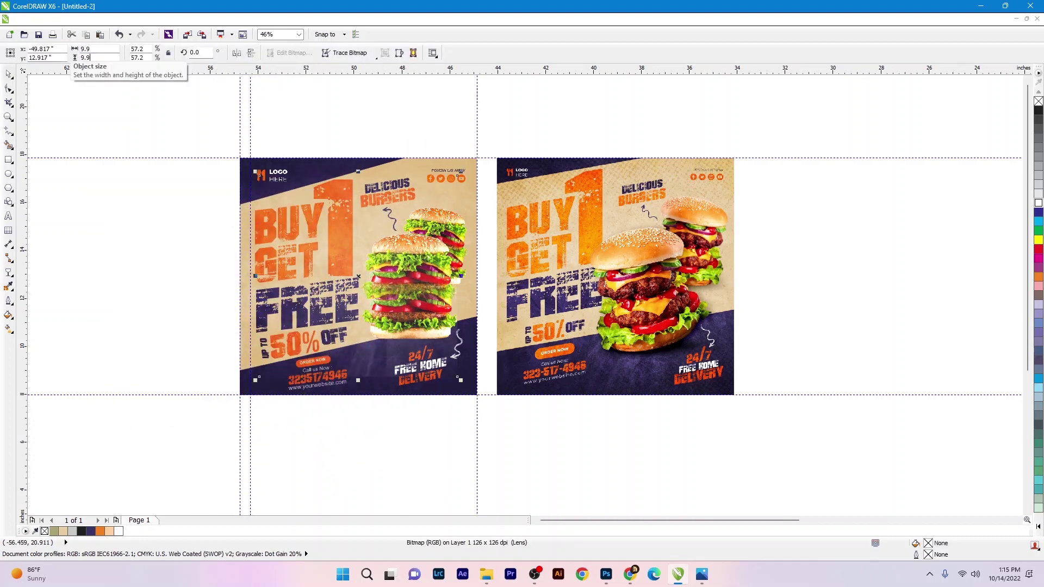
key("Return")
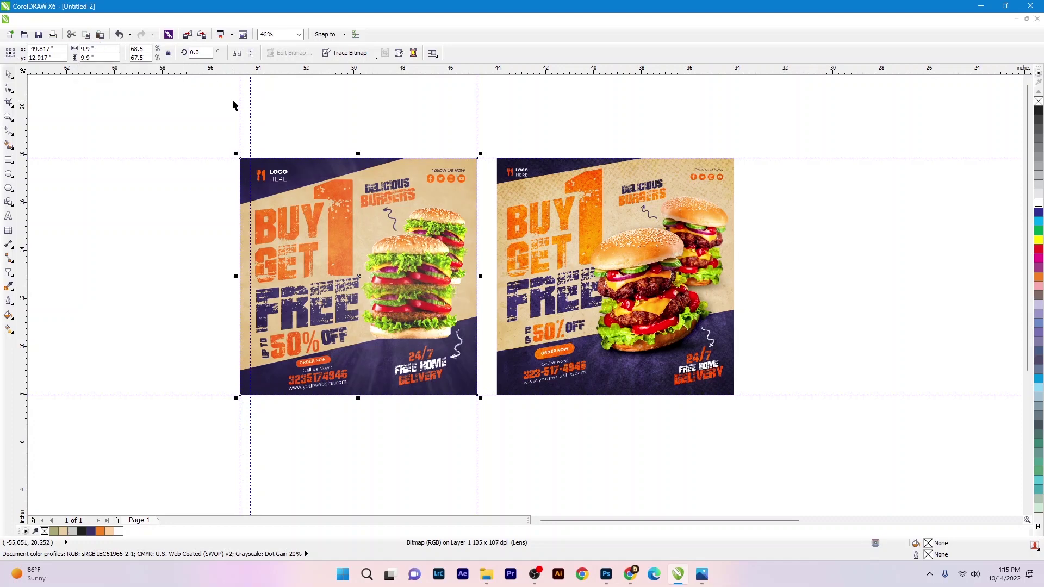
left_click(197, 99)
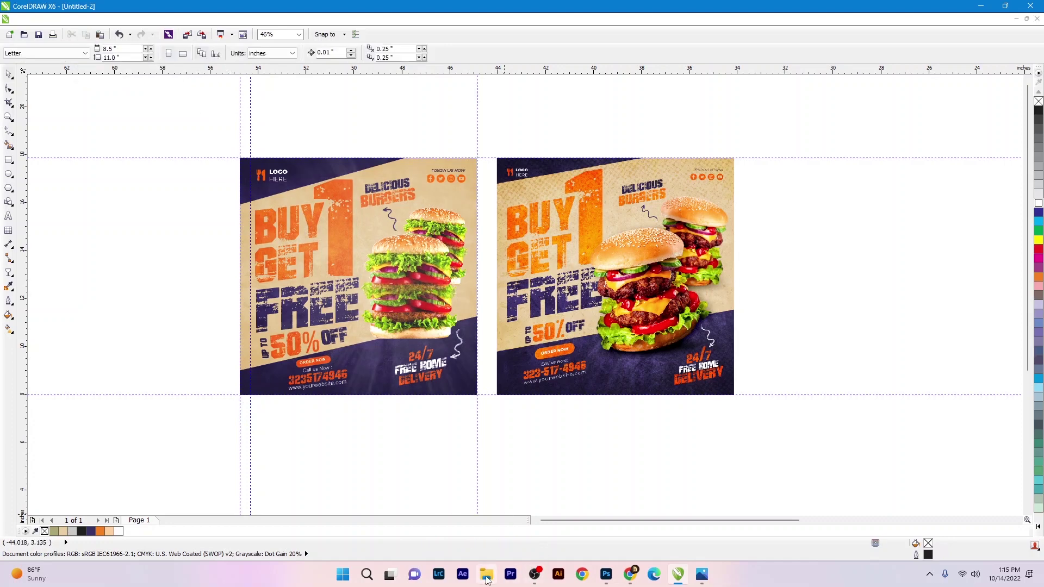
- Import the Dotted-Texture image from the banner folder and size it to 9.9 inches
left_click(486, 575)
left_click_drag(643, 193, 207, 302)
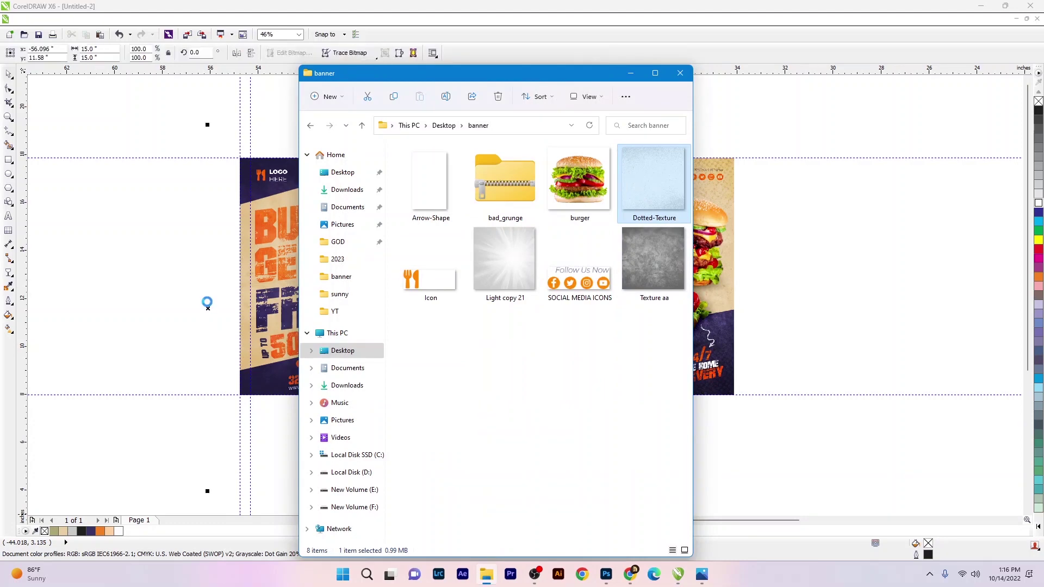
double_click(100, 50)
type("9")
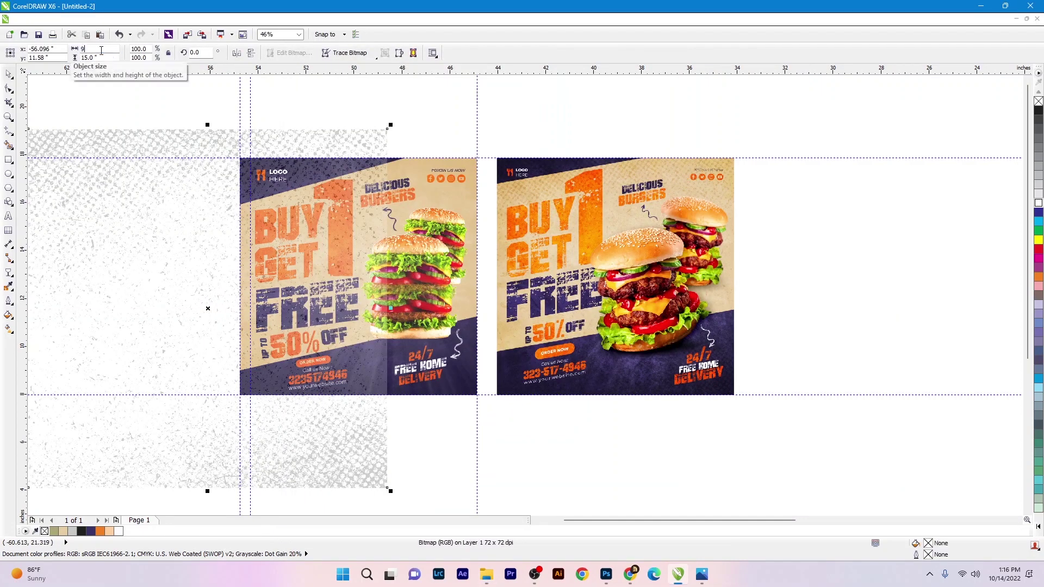
type("9")
key("Return")
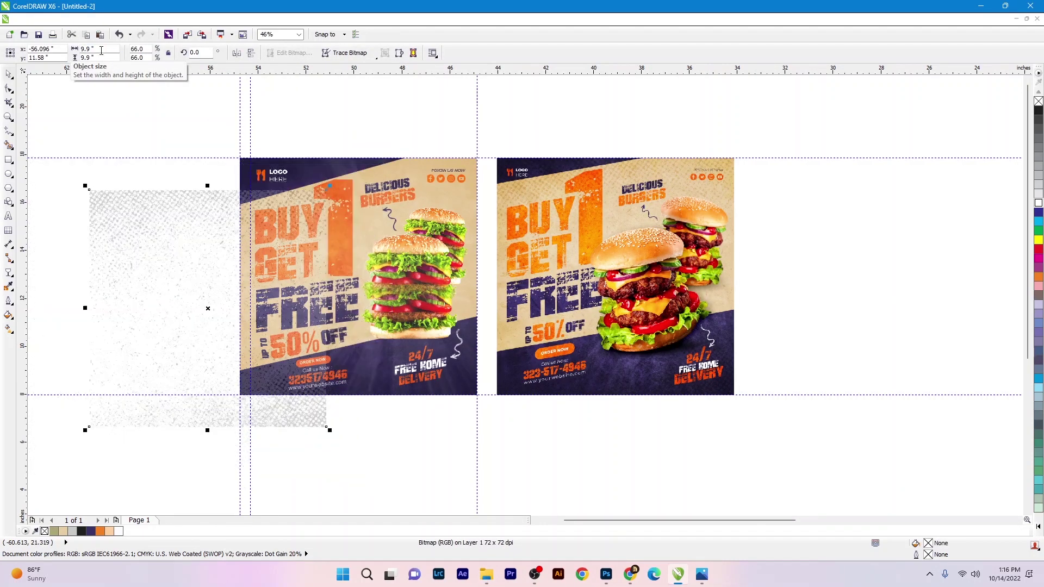
- Give the dotted texture Uniform transparency blended in Overlay mode
left_click(9, 286)
left_click(48, 65)
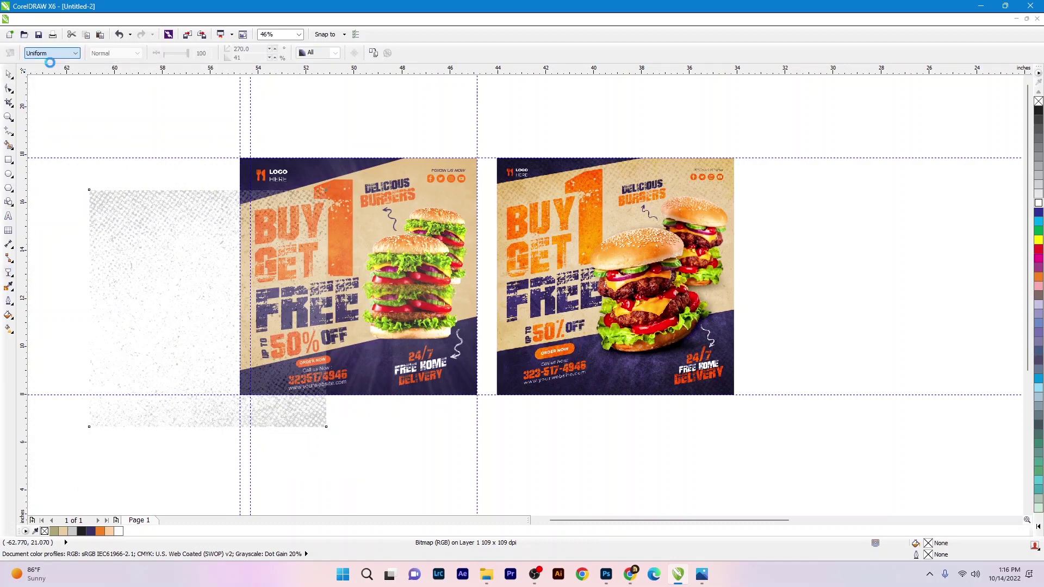
left_click(116, 53)
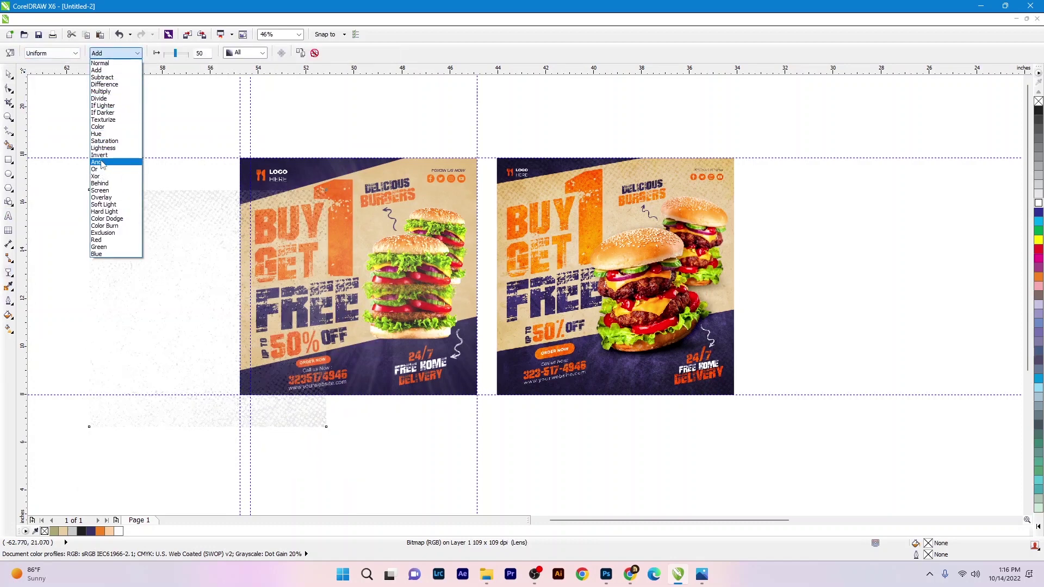
left_click(101, 198)
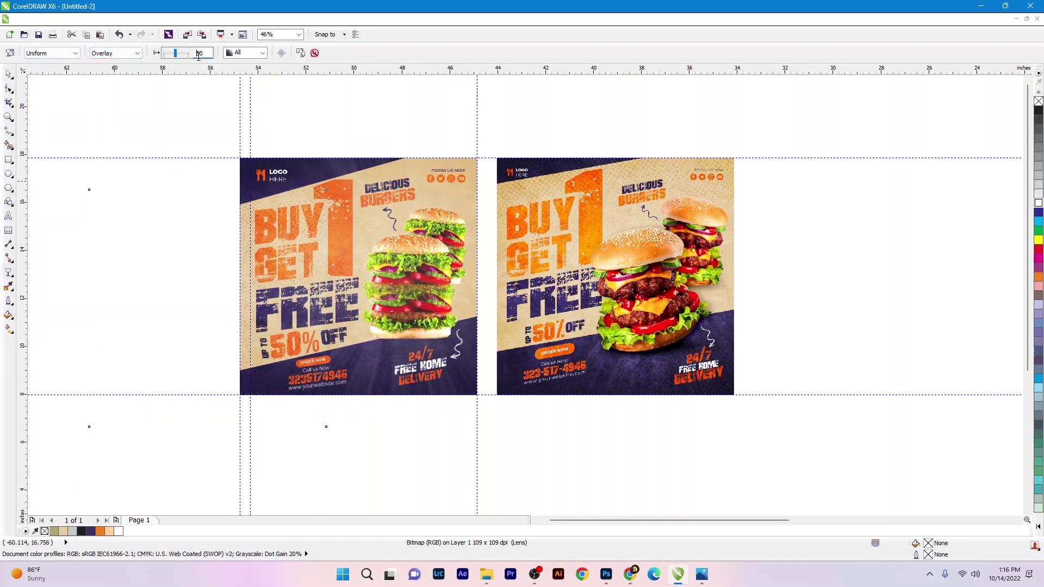
- Select the dotted texture together with the left flyer, then zoom in on both flyers
key("space")
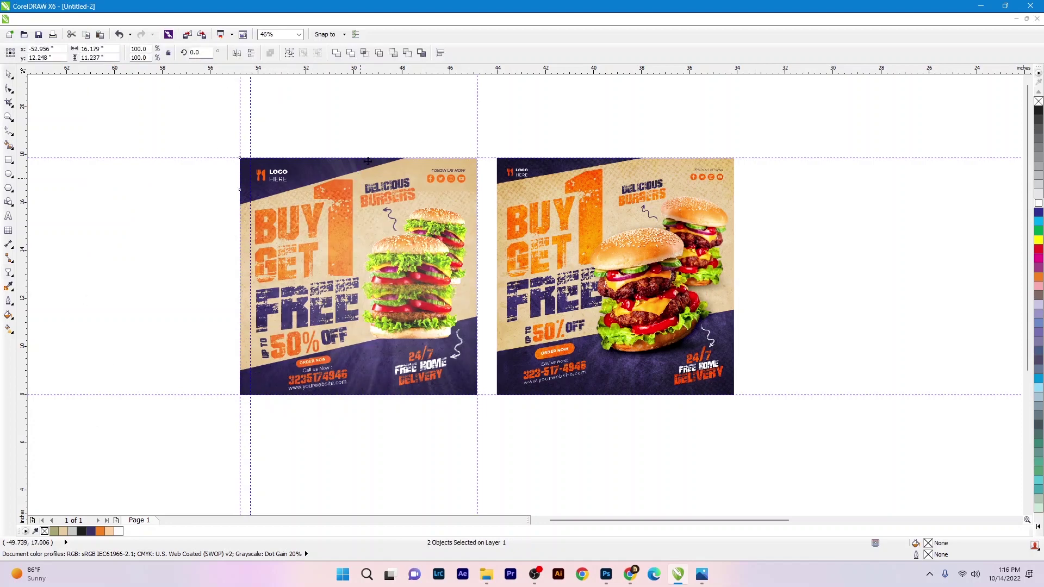
left_click(361, 135)
left_click(346, 176)
left_click(233, 137)
left_click_drag(233, 138, 770, 446)
- Enlarge the LOGO HERE mark on the left flyer to about 113%
key("space")
left_click(443, 470)
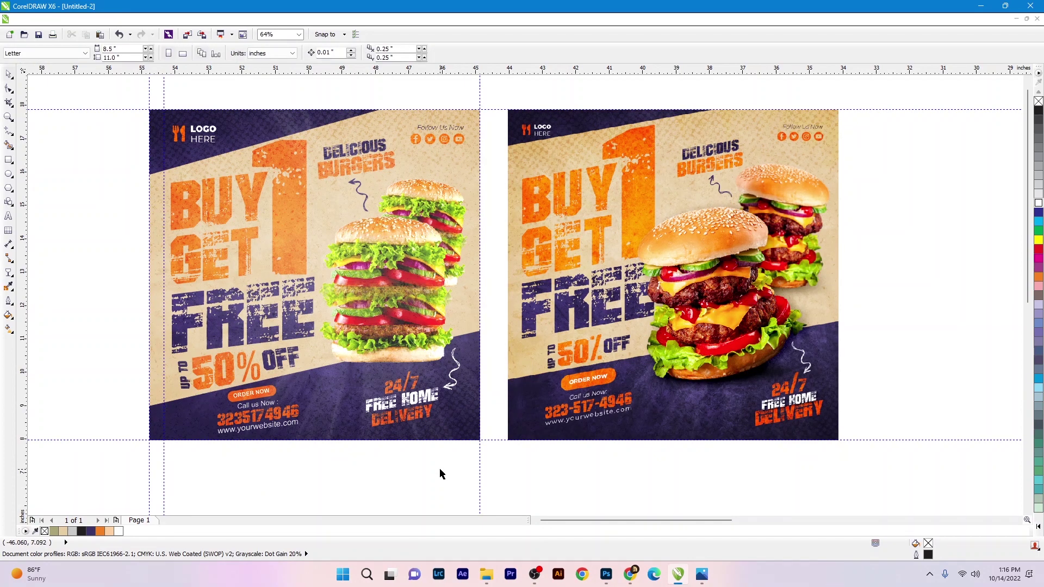
key("ctrl+z")
left_click(377, 480)
left_click(237, 155)
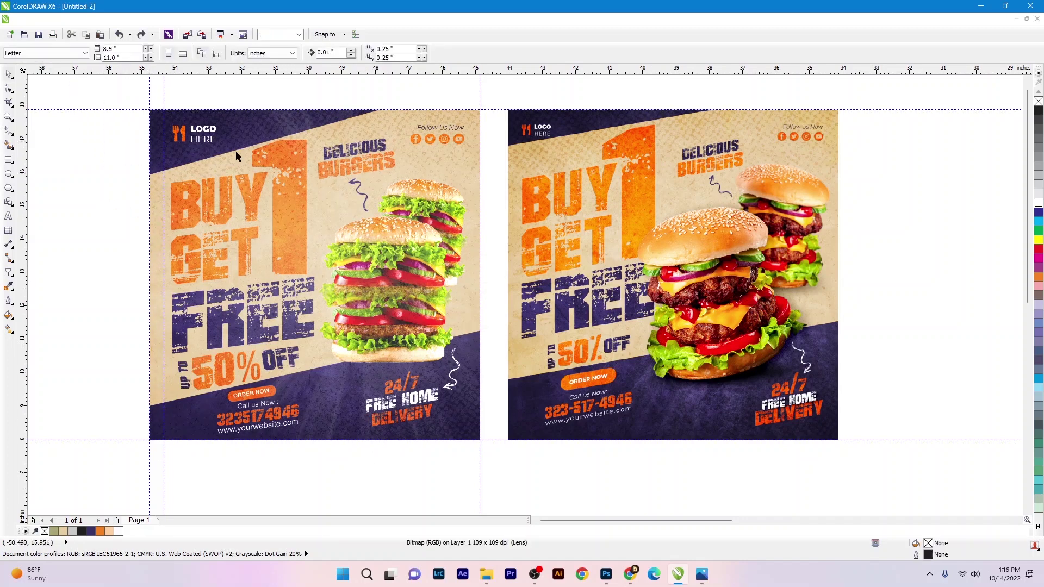
left_click(105, 109)
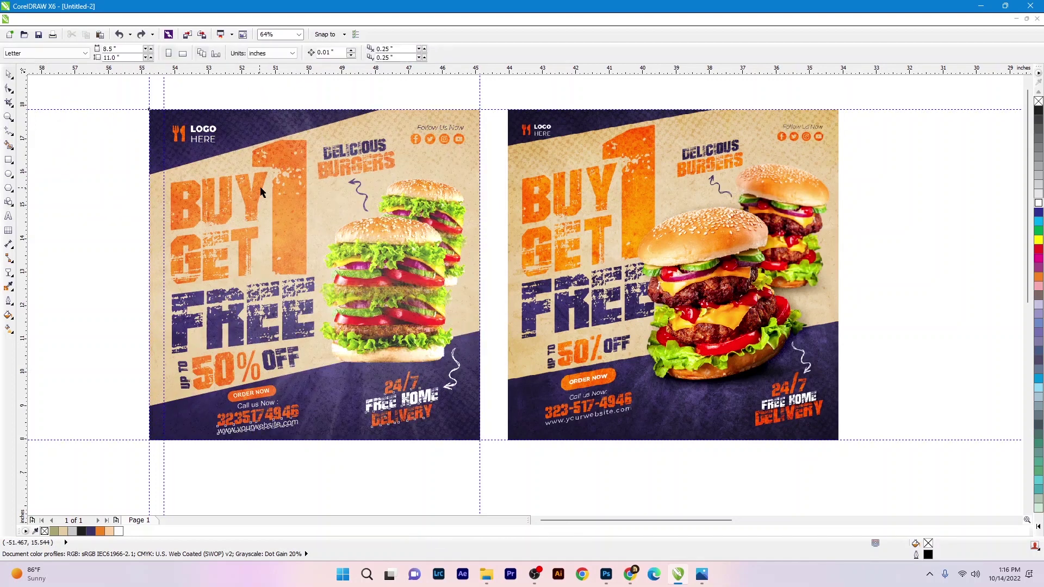
key("ctrl+a")
left_click(196, 133)
left_click_drag(217, 142, 229, 154)
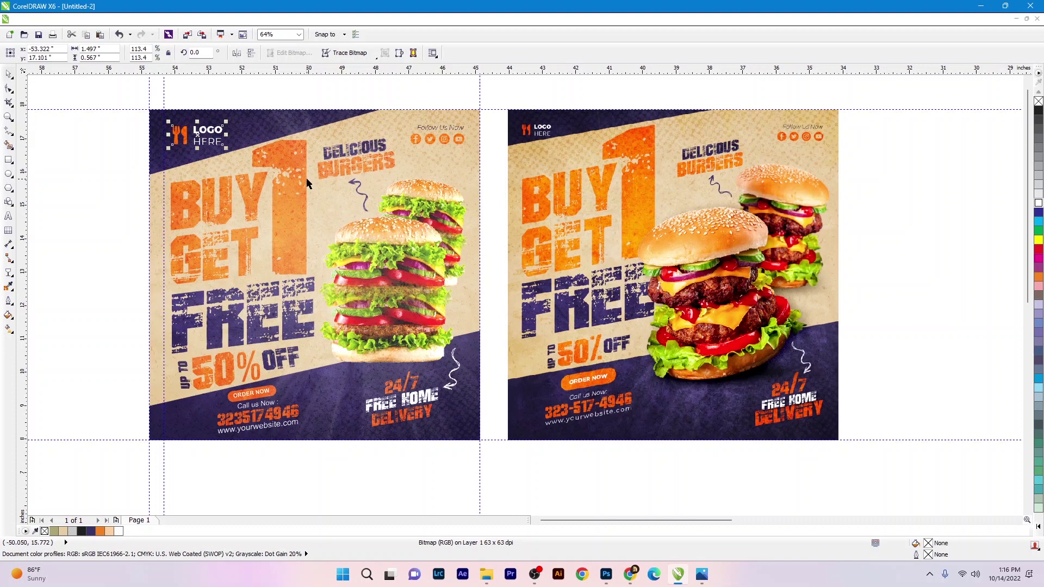
- Raise the burger artwork slightly and move the right flyer beside the left one
left_click(319, 103)
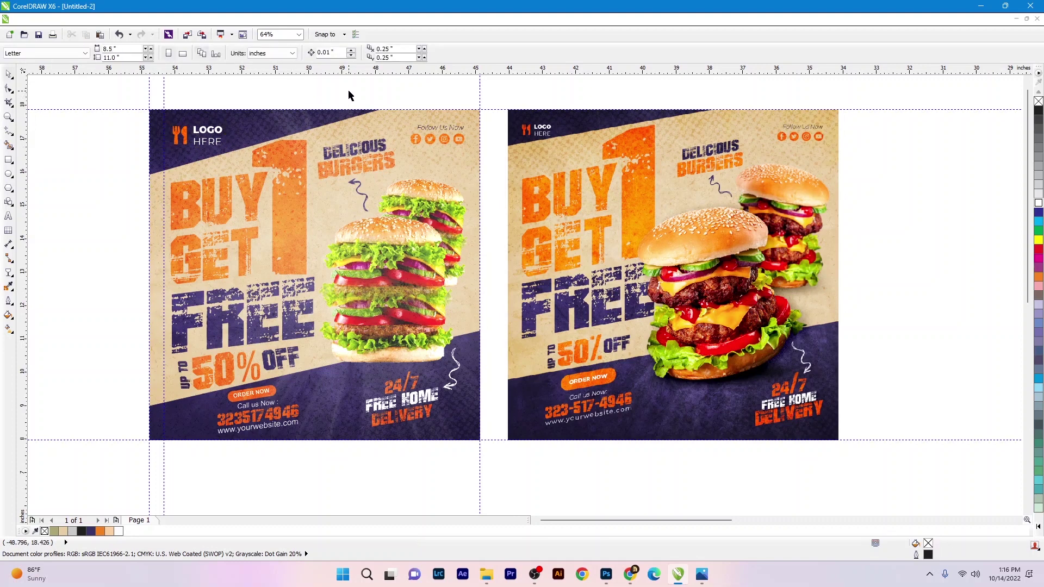
left_click(457, 133)
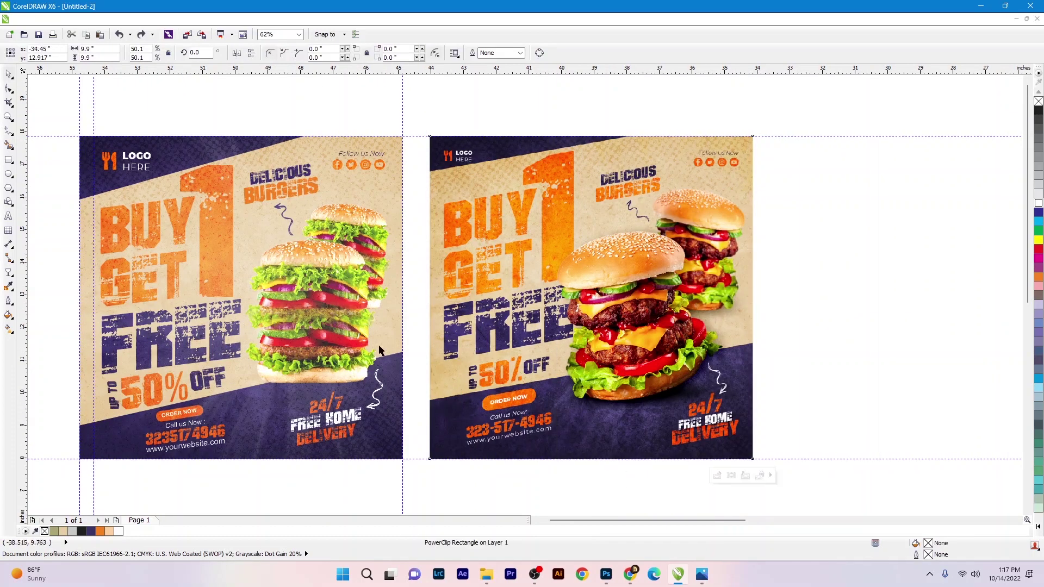
key("ctrl+shift+z")
left_click_drag(484, 429, 234, 190)
left_click_drag(332, 270, 332, 265)
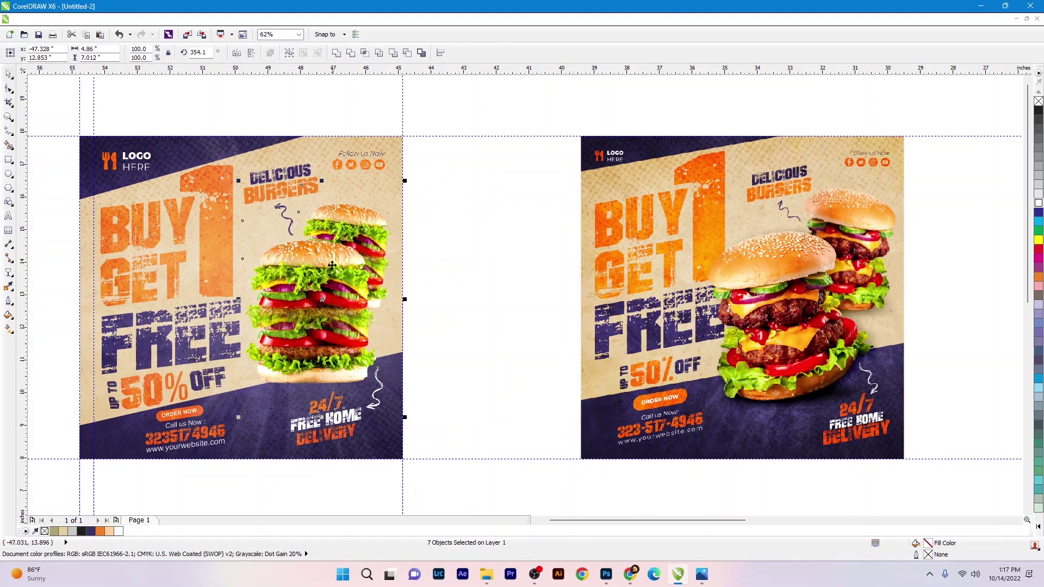
left_click_drag(652, 289, 492, 268)
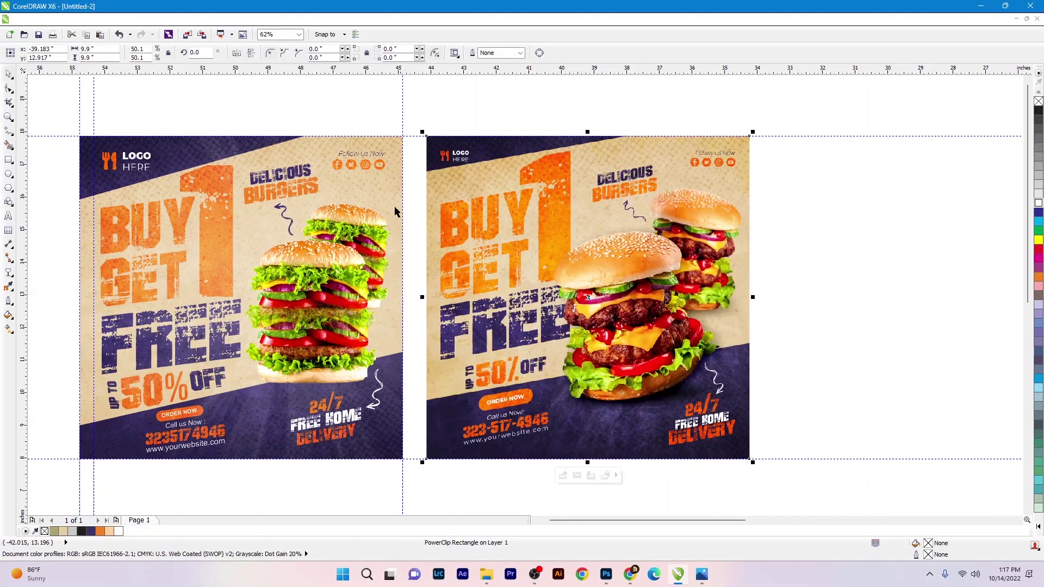